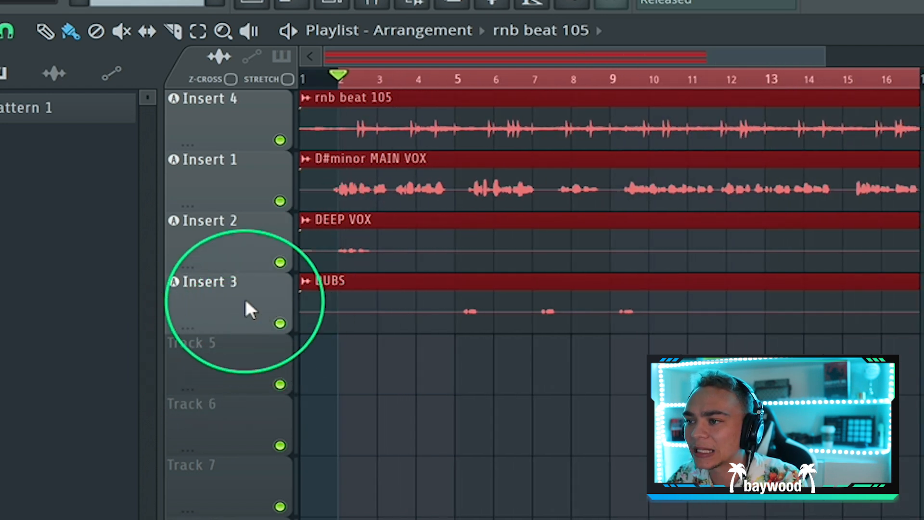
Step: Mute the DEEP VOX and DUBS tracks in the playlist
left_click(280, 262)
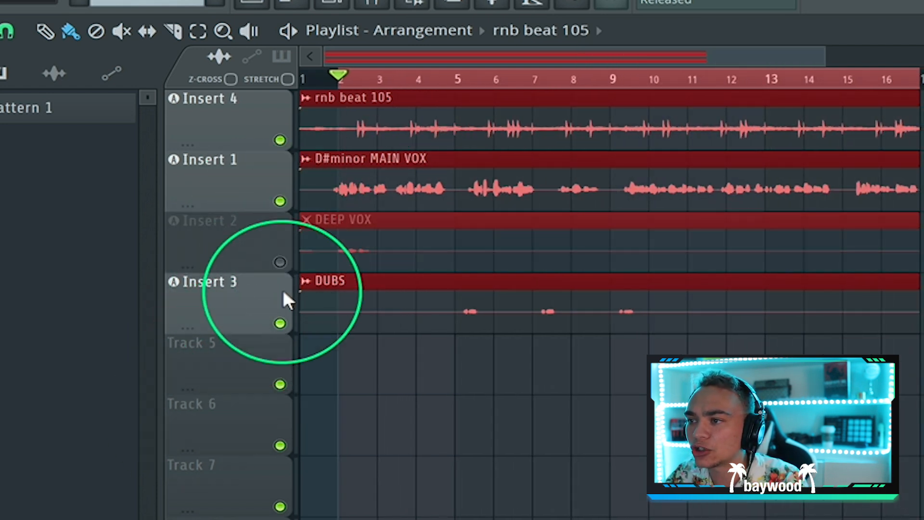
left_click(280, 323)
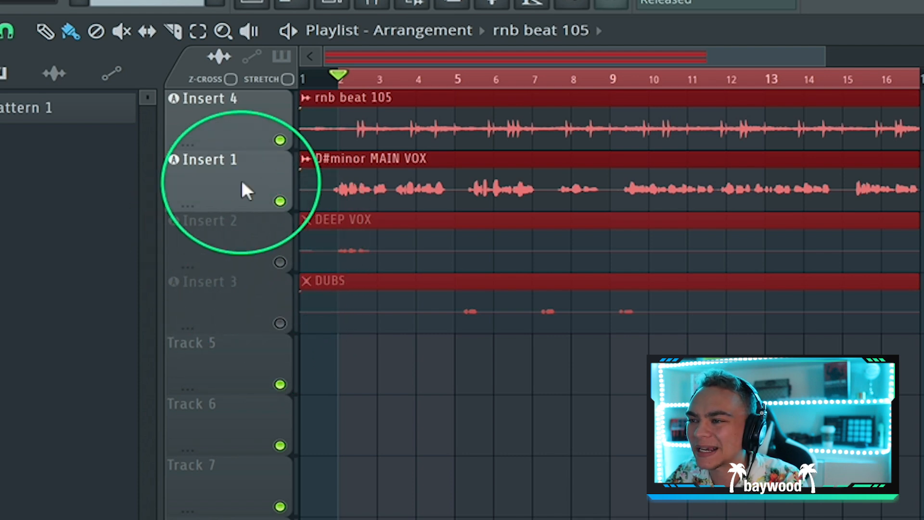
Step: Load Fruity Limiter into the first effect slot of mixer Insert 1, apply its Noise gate preset and audition the track
left_click(373, 5)
left_click(784, 72)
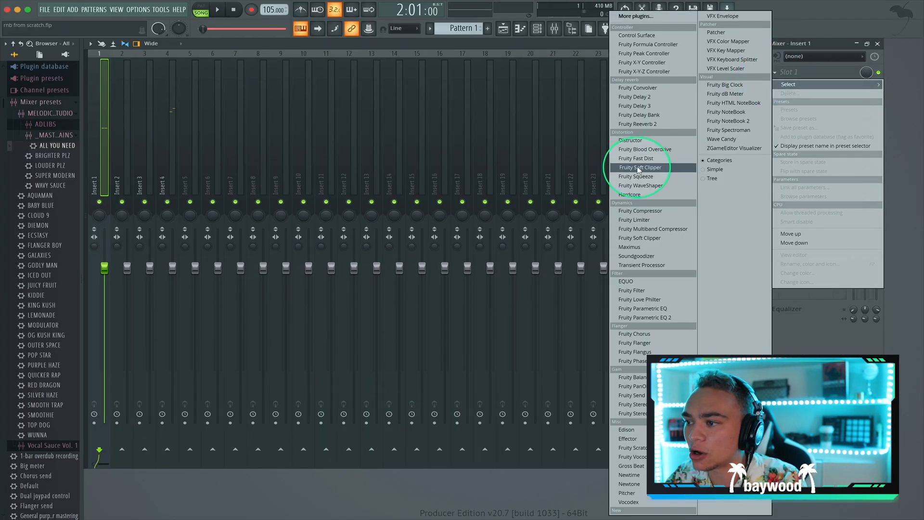
left_click(633, 219)
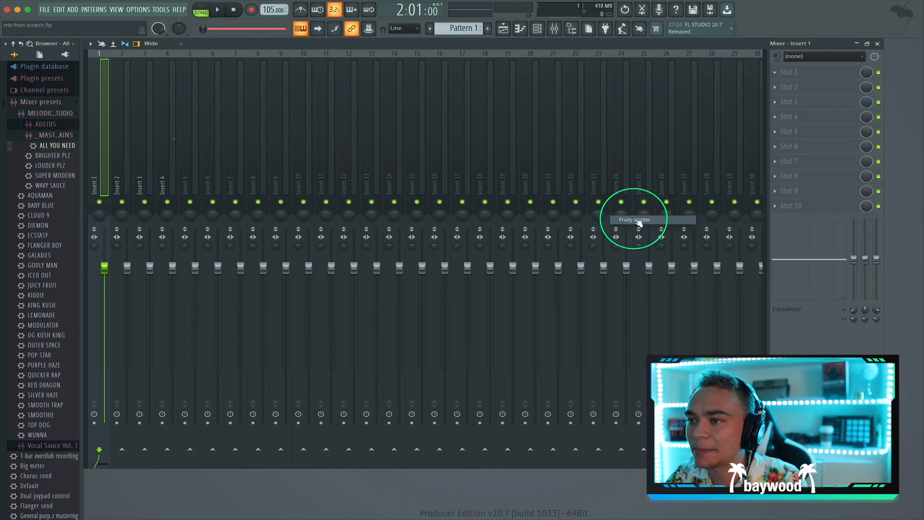
left_click(404, 113)
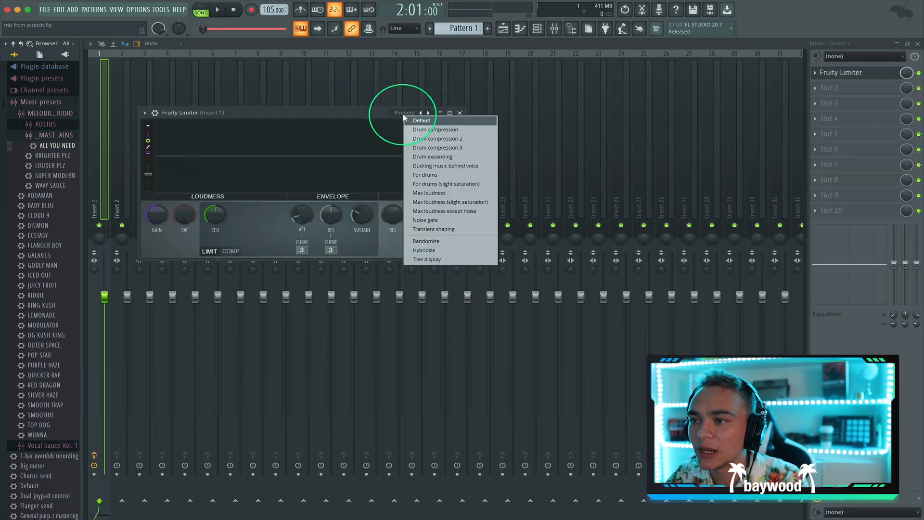
left_click(413, 220)
key("space")
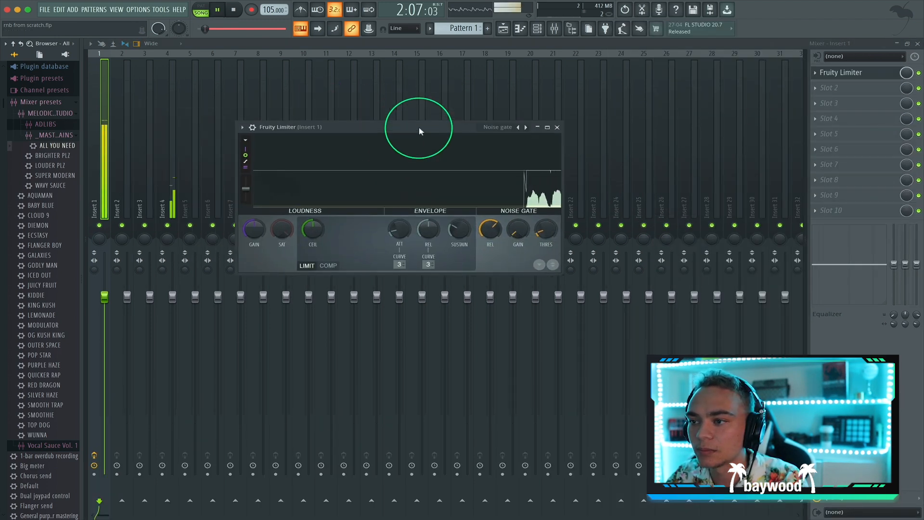
key("space")
left_click(557, 127)
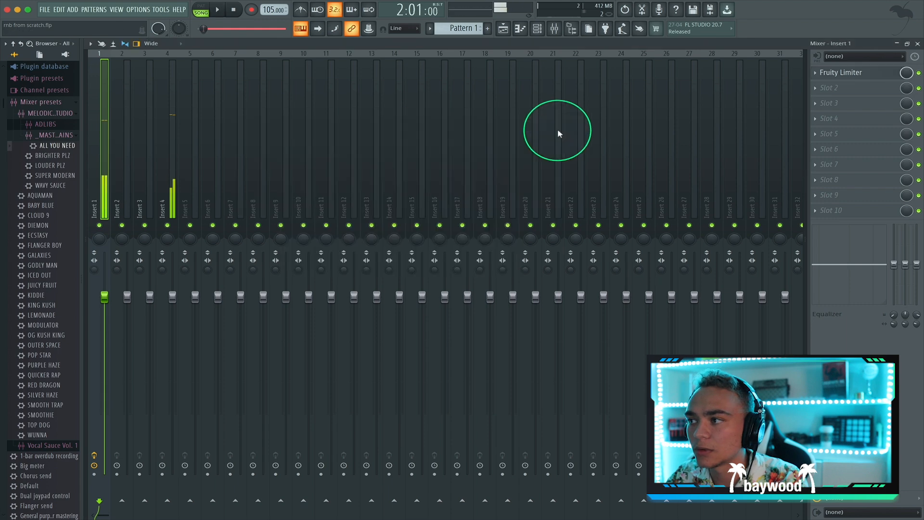
Step: Mute the rnb beat 105 track in the playlist and play back the main vocal alone
left_click(917, 44)
left_click(515, 91)
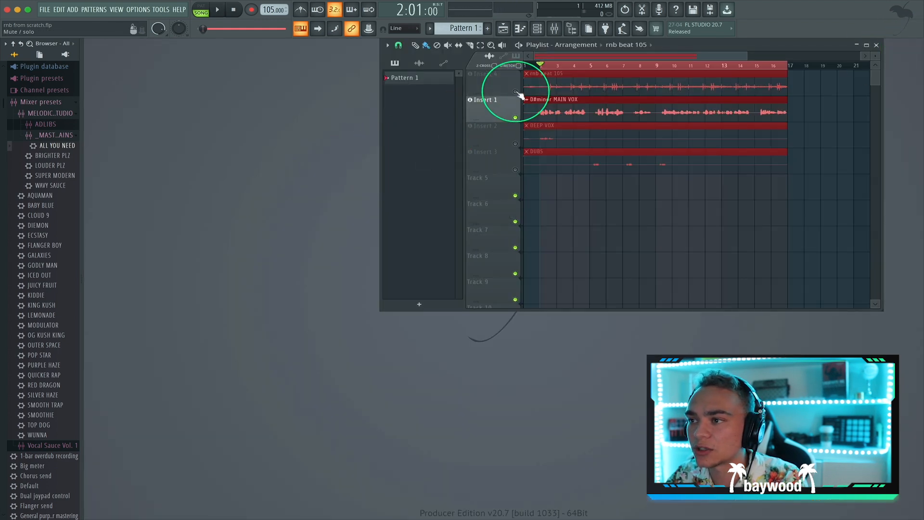
key("space")
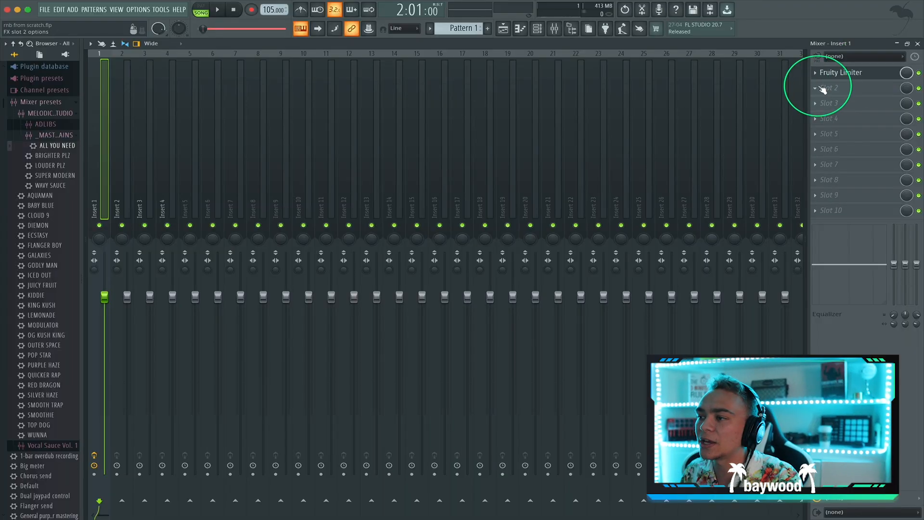
Step: Load Wave Candy into the second effect slot of Insert 1 and apply its LEVEL METER preset
left_click(823, 89)
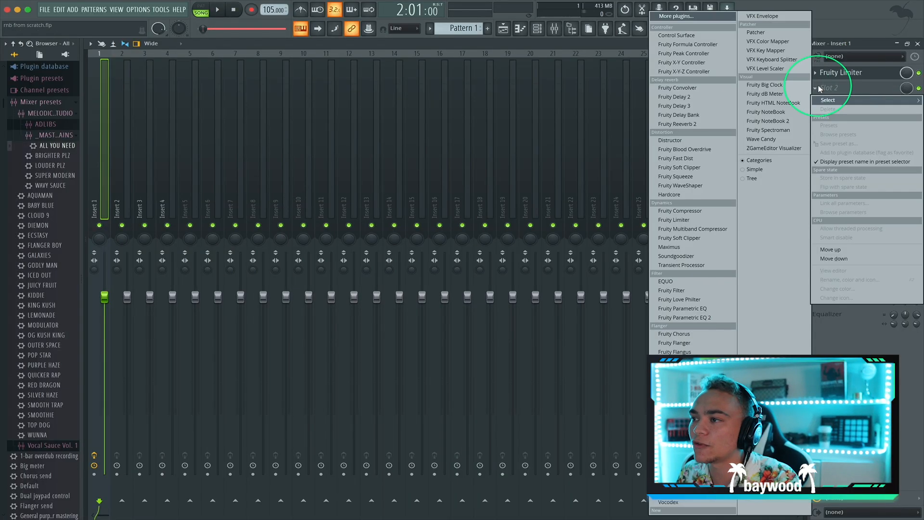
left_click(763, 140)
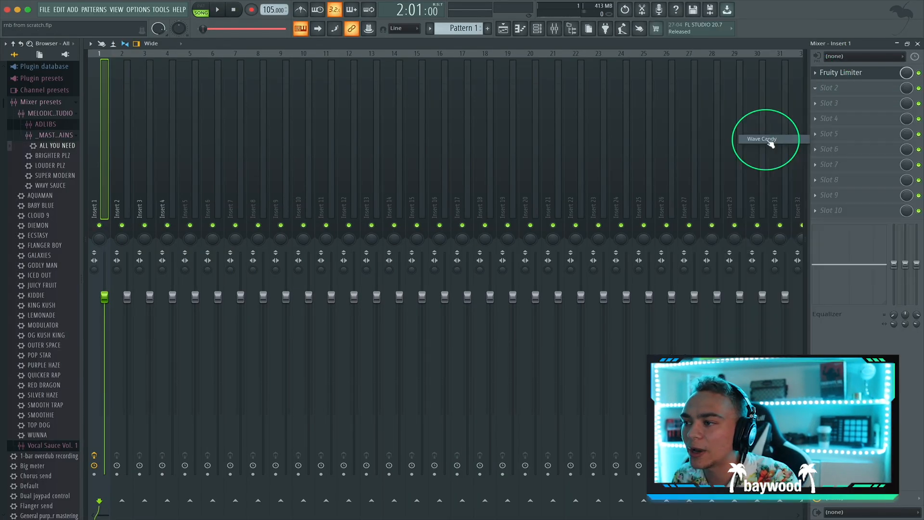
left_click(404, 126)
left_click(449, 129)
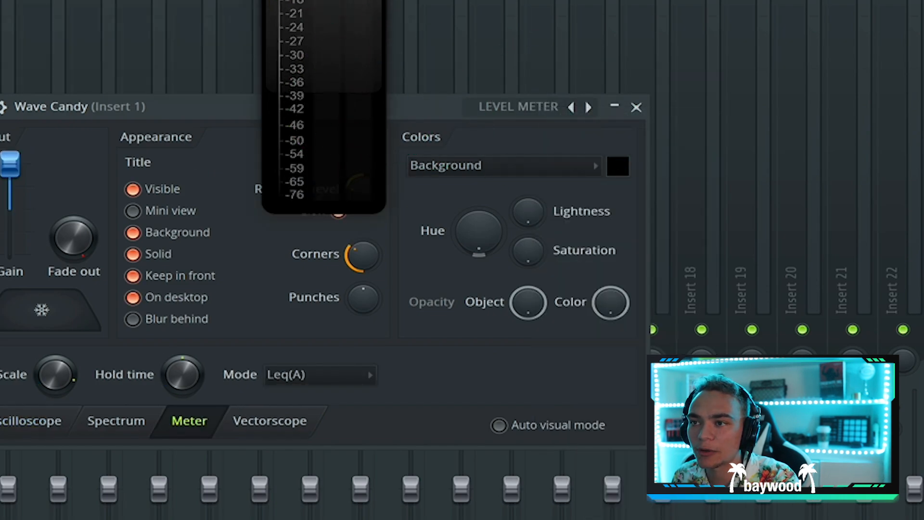
Step: Move the floating level meter over the browser, clear of the mixer tracks, and close the Wave Candy settings
left_click_drag(332, 24, 0, 41)
left_click(190, 110)
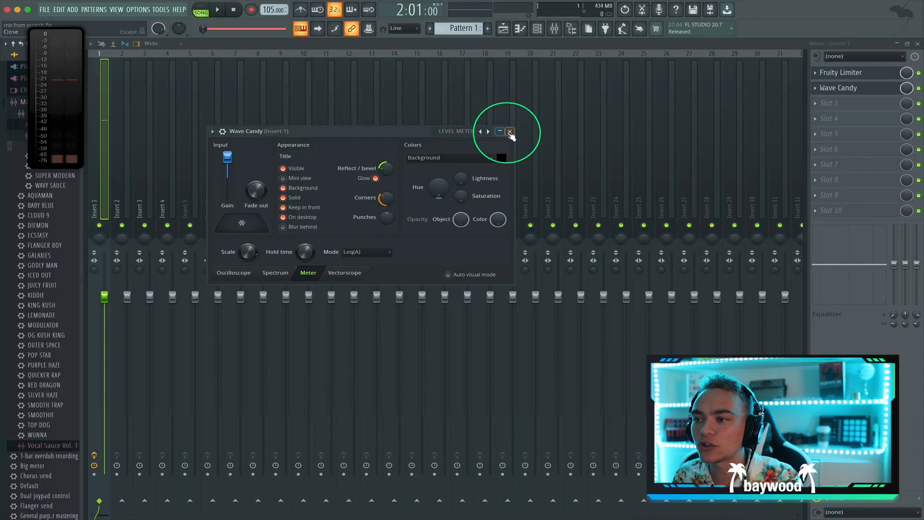
left_click(509, 131)
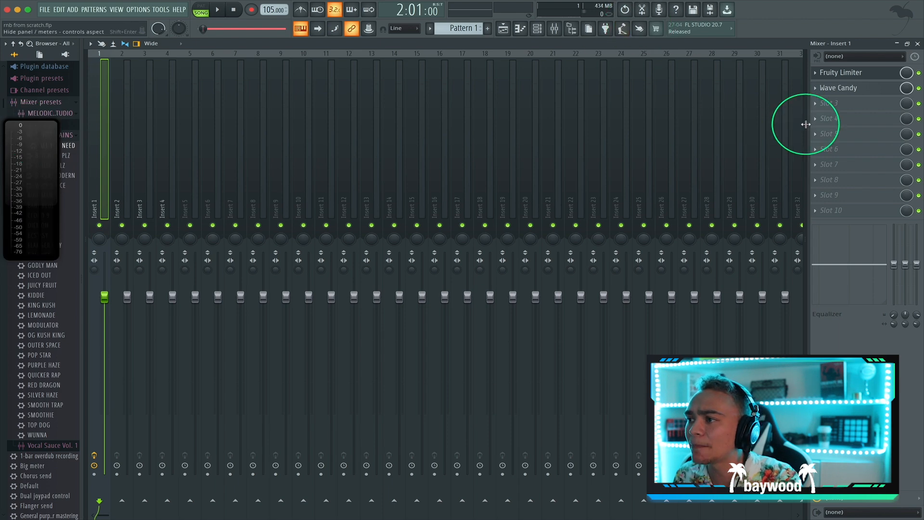
Step: Load Pitcher into the third effect slot of Insert 1 and reposition its window higher over the mixer
key("F9")
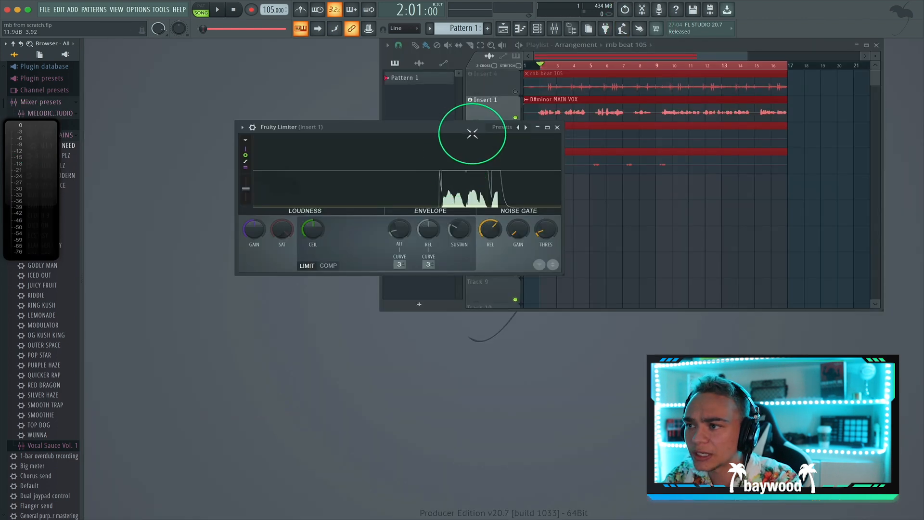
left_click(554, 28)
left_click(814, 102)
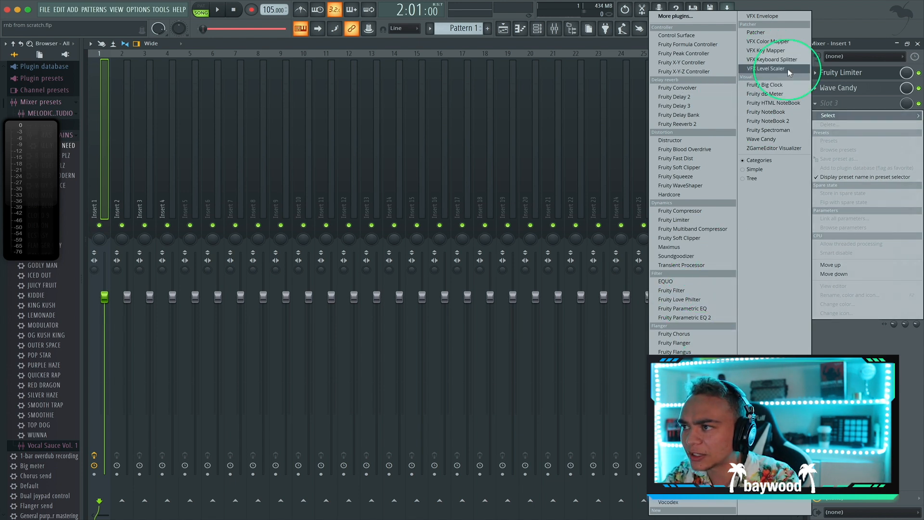
left_click(756, 103)
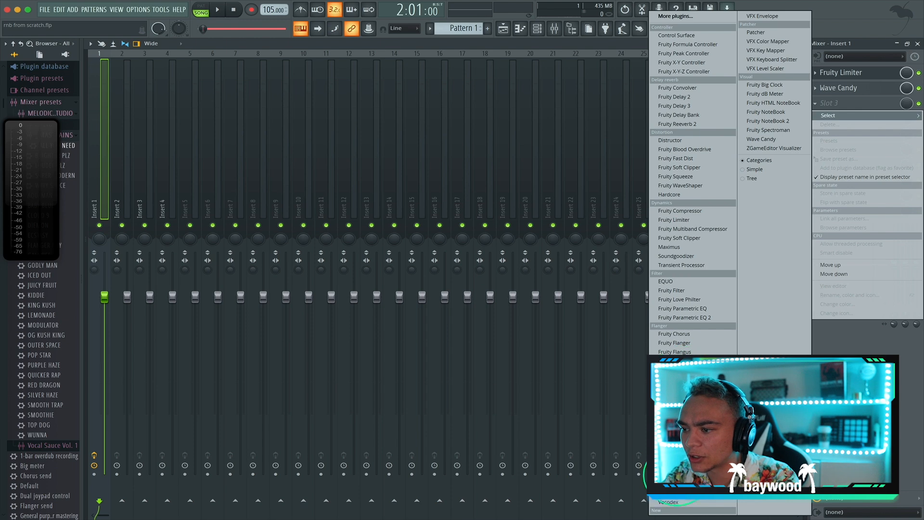
left_click(327, 124)
left_click_drag(321, 147, 421, 99)
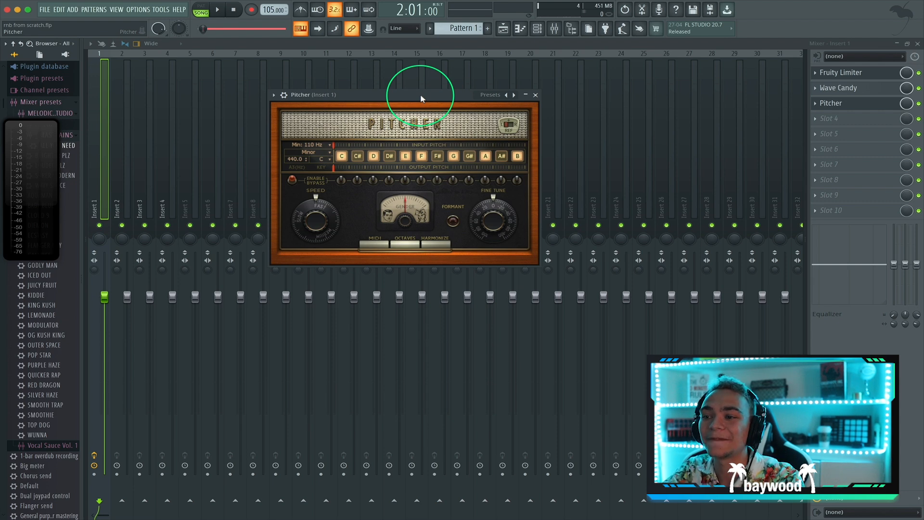
left_click_drag(421, 99, 437, 67)
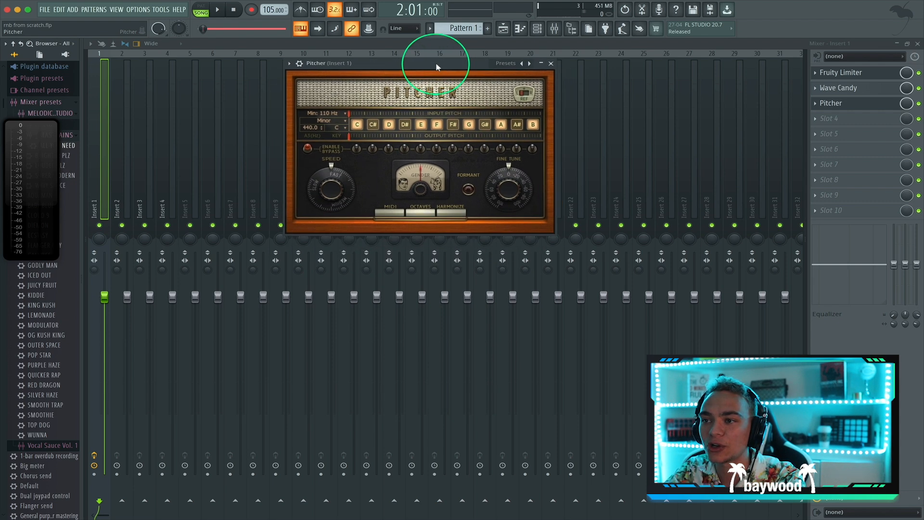
Step: Set Pitcher's key to D# minor and its correction speed between medium and slow, and close the plugin
left_click(336, 127)
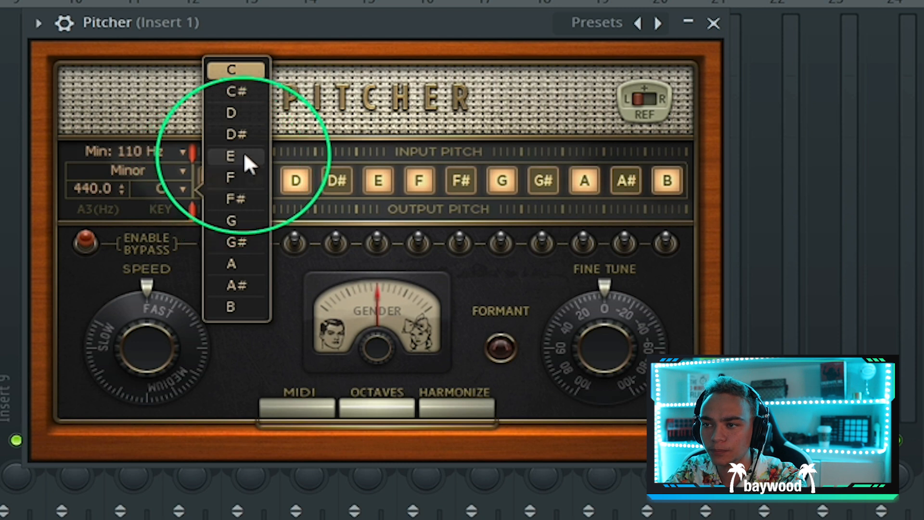
left_click(238, 135)
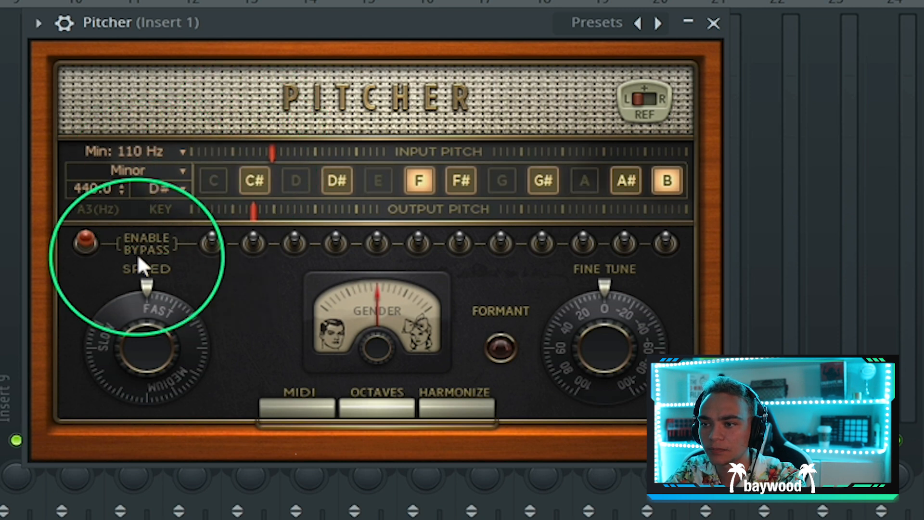
left_click_drag(152, 336, 151, 370)
left_click_drag(151, 337, 150, 359)
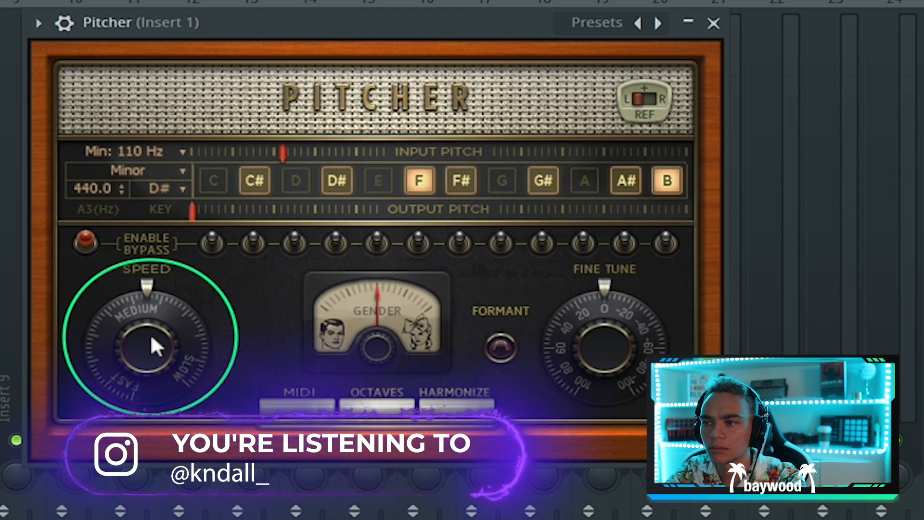
scroll(150, 333, "down", 2)
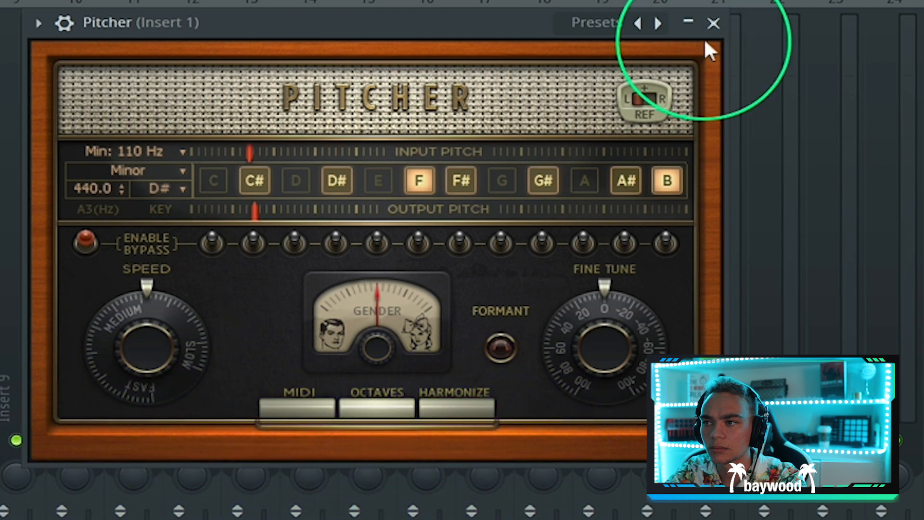
left_click(713, 23)
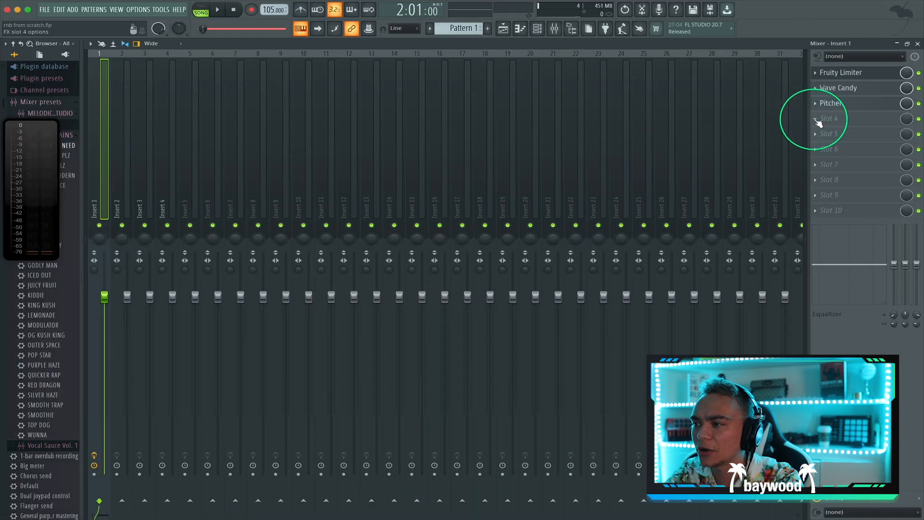
Step: Load Fruity Parametric EQ 2 into the fourth slot of Insert 1 and, during playback, roll off the highs with band 7 at 20000 Hz
left_click(817, 120)
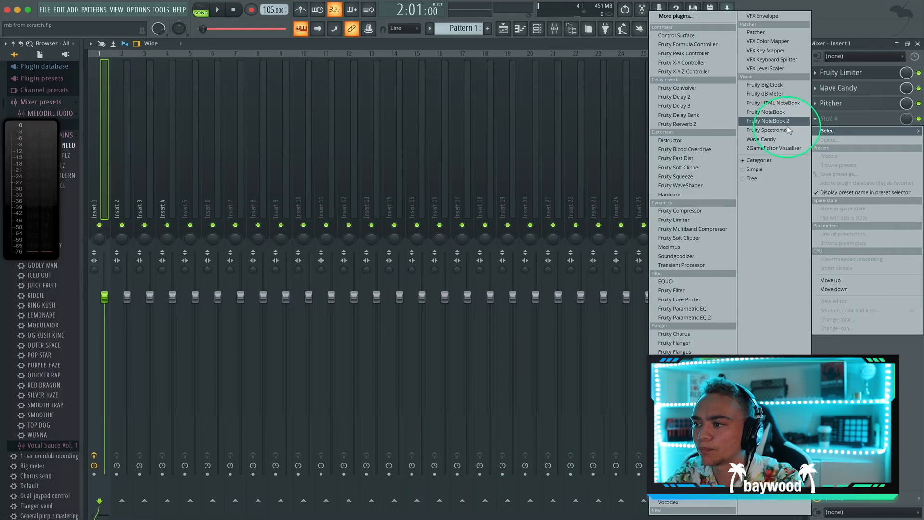
left_click(714, 319)
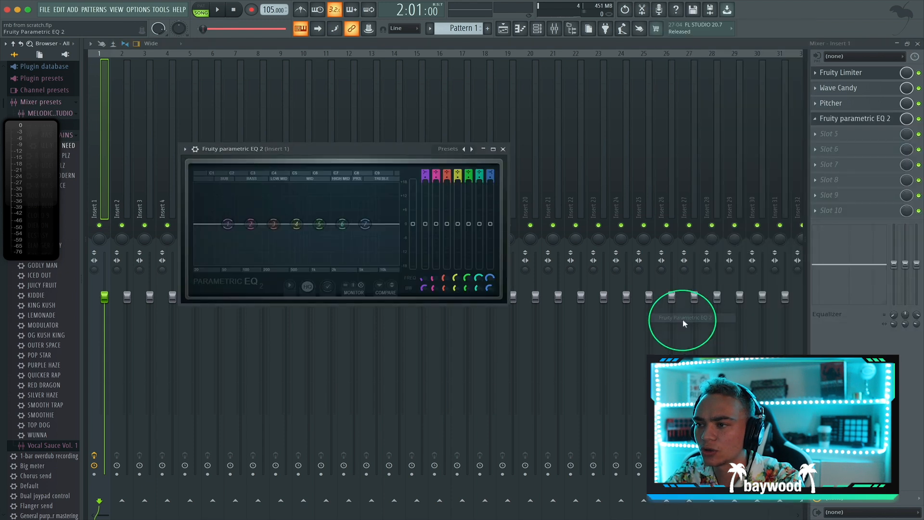
left_click_drag(375, 150, 471, 123)
key("space")
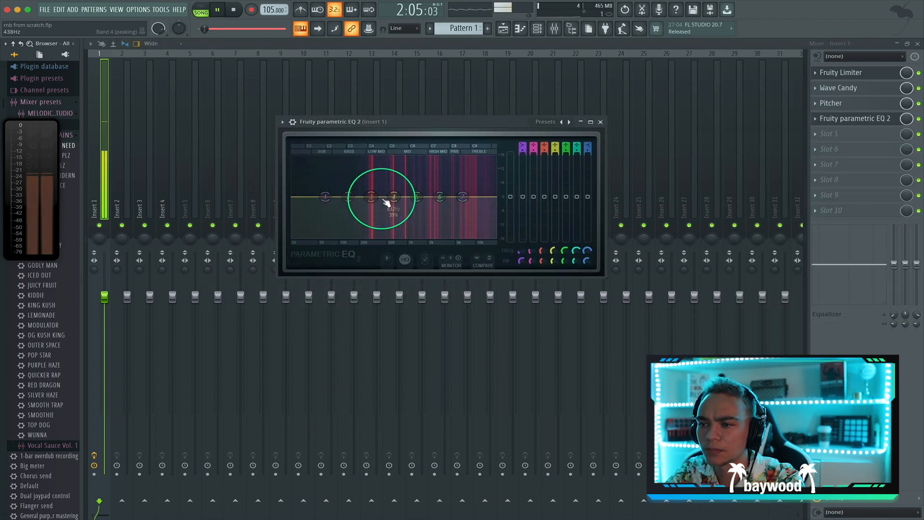
left_click_drag(461, 199, 532, 219)
left_click_drag(581, 170, 497, 218)
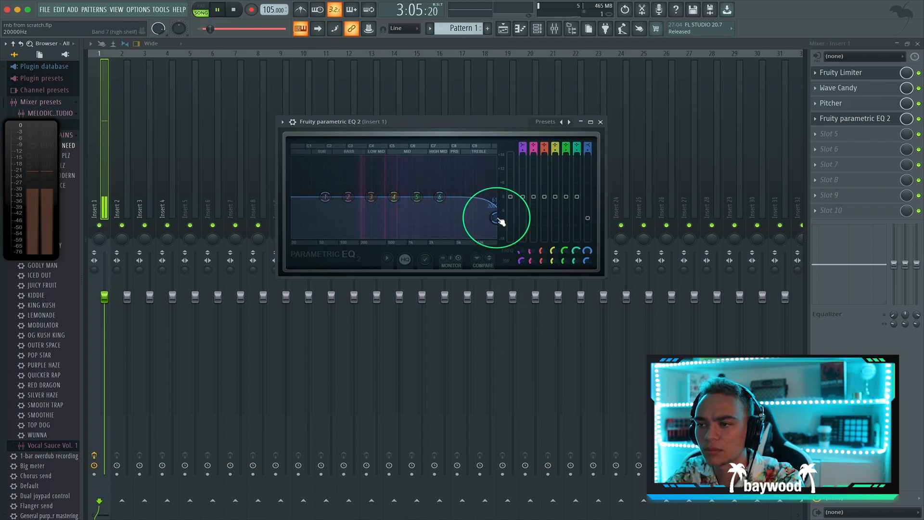
Step: Narrow EQ band 6 to about 15% bandwidth, sweep it boosted through the high mids, and set a small cut at about 3619 Hz
left_click_drag(441, 206, 447, 191)
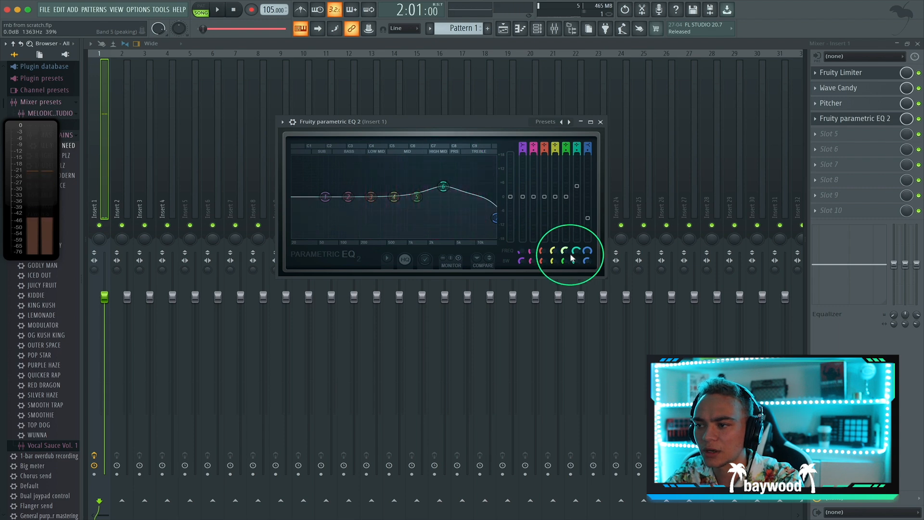
left_click_drag(575, 261, 576, 254)
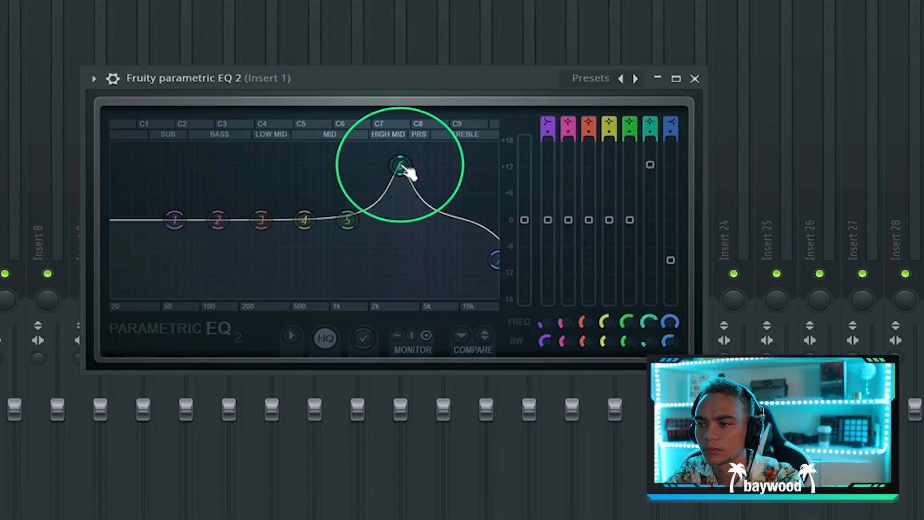
left_click_drag(444, 187, 448, 185)
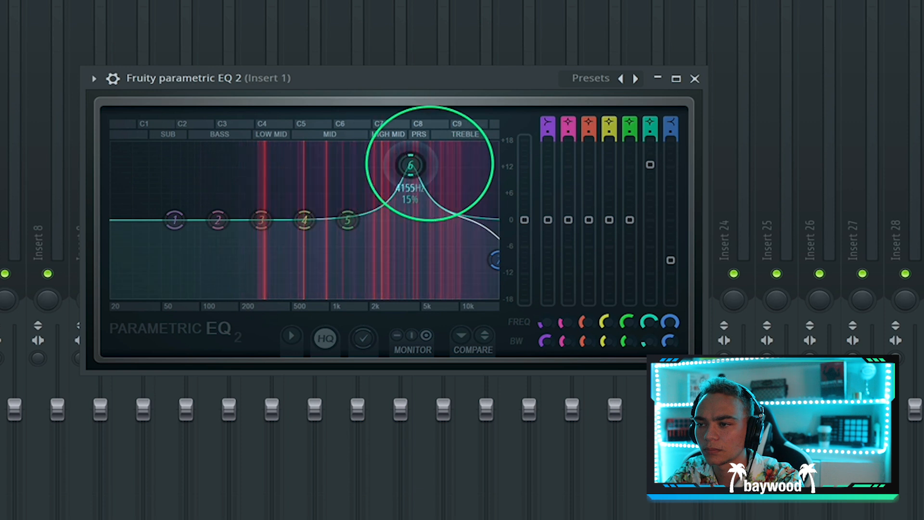
left_click_drag(400, 218, 399, 319)
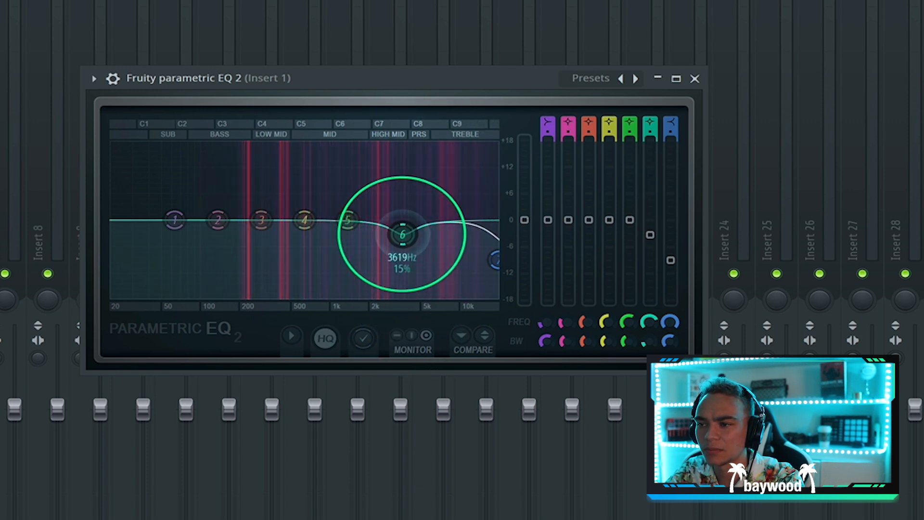
Step: Dip EQ band 5 slightly near 592 Hz and cut the lows with band 1 at about 123 Hz
left_click_drag(322, 194, 300, 219)
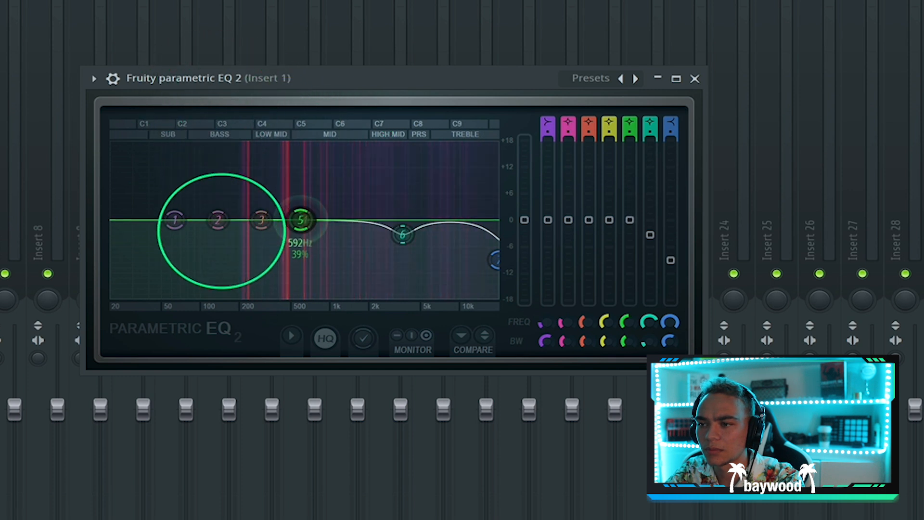
left_click_drag(175, 220, 257, 294)
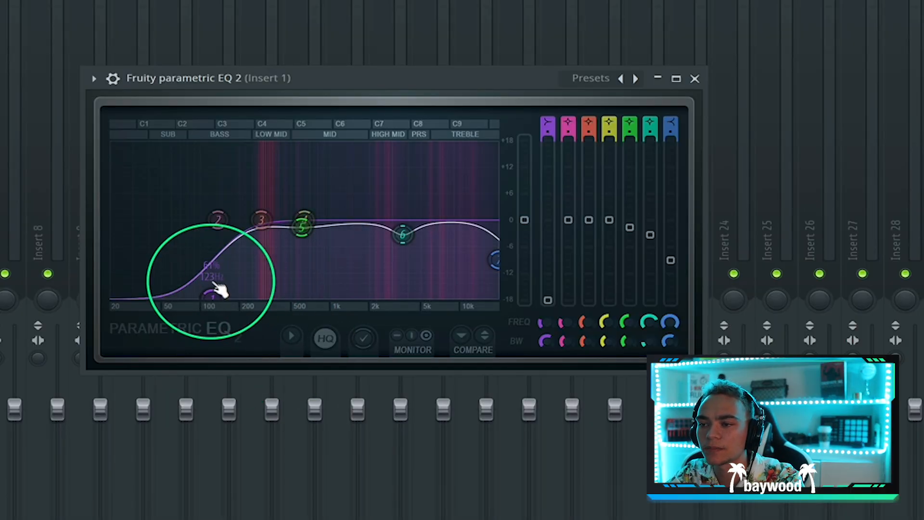
Step: Try boosting EQ band 3 in the low mids and return its gain to zero
left_click_drag(261, 221, 256, 133)
left_click_drag(259, 197, 259, 220)
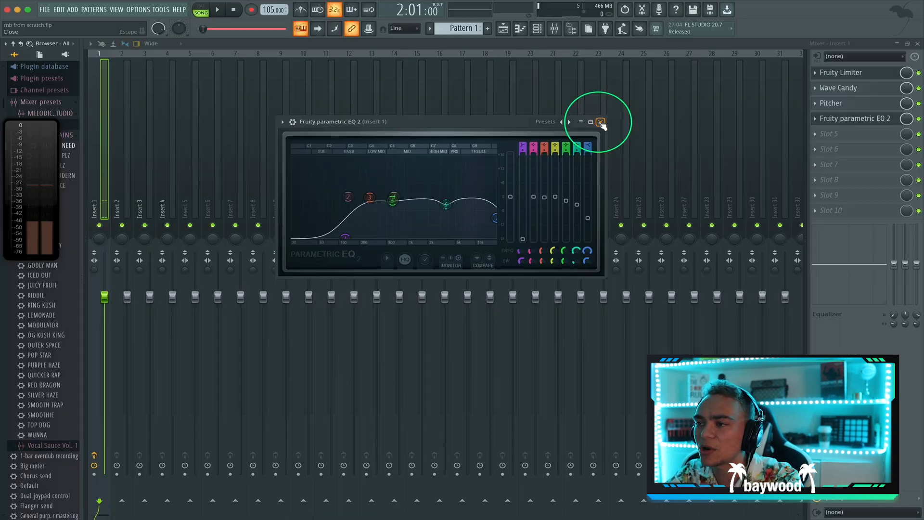
Step: Load Fruity Compressor into the fifth effect slot of Insert 1 and play the vocal
left_click(694, 78)
left_click(817, 135)
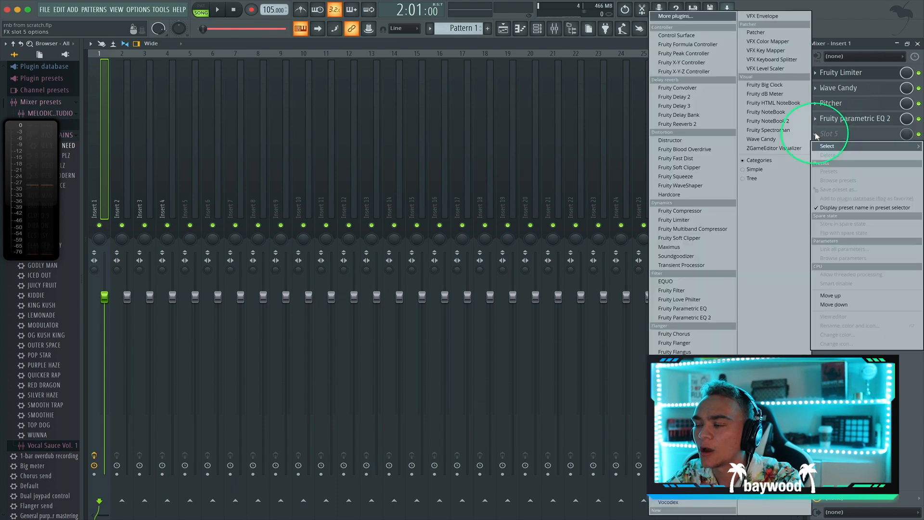
left_click(693, 210)
key("space")
left_click_drag(243, 63, 496, 190)
Step: Lower the compressor's threshold to about -29.7 dB and raise its ratio
left_click_drag(357, 211, 359, 254)
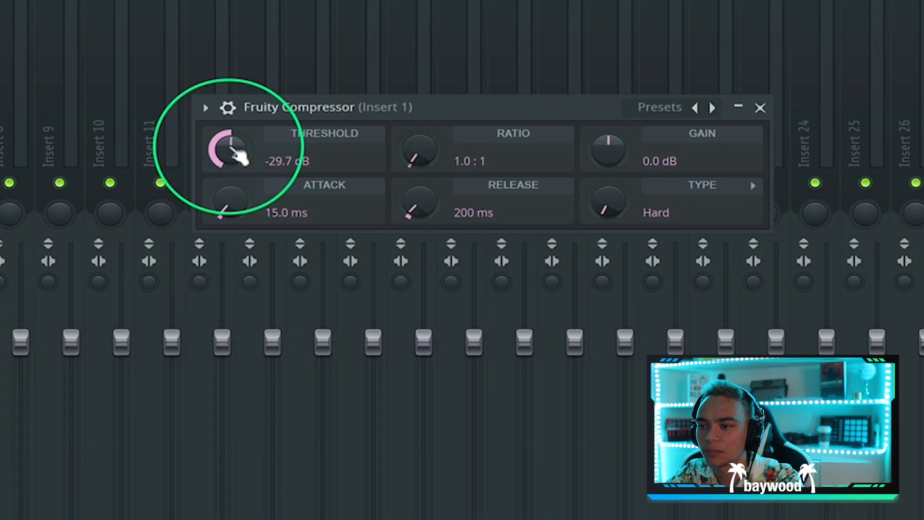
left_click_drag(423, 147, 424, 103)
left_click_drag(429, 155, 429, 160)
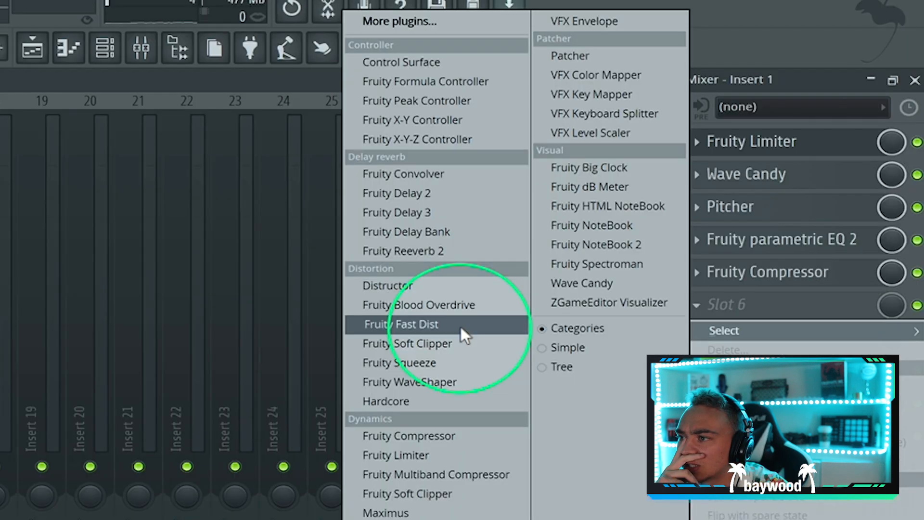
Step: Load Fruity Fast Dist into the sixth slot at a low mix level and choose its Some Oomph preset during playback
left_click(461, 326)
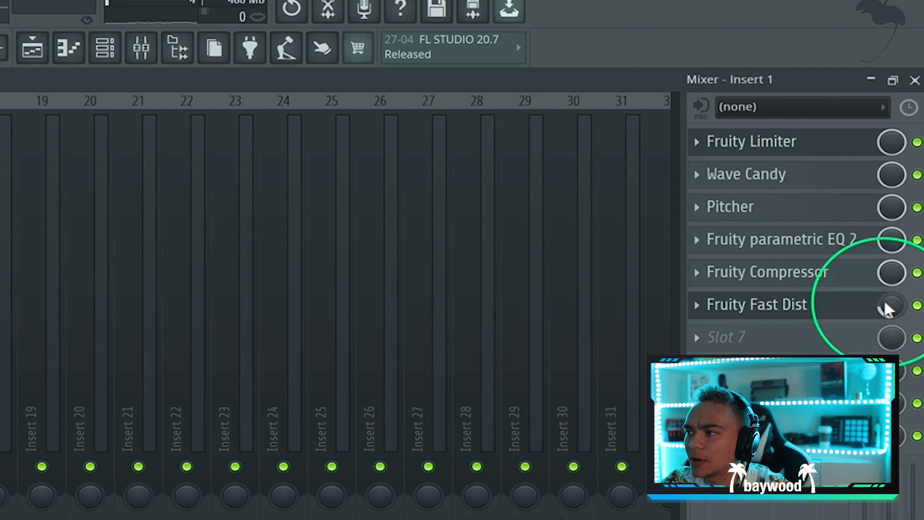
left_click(801, 311)
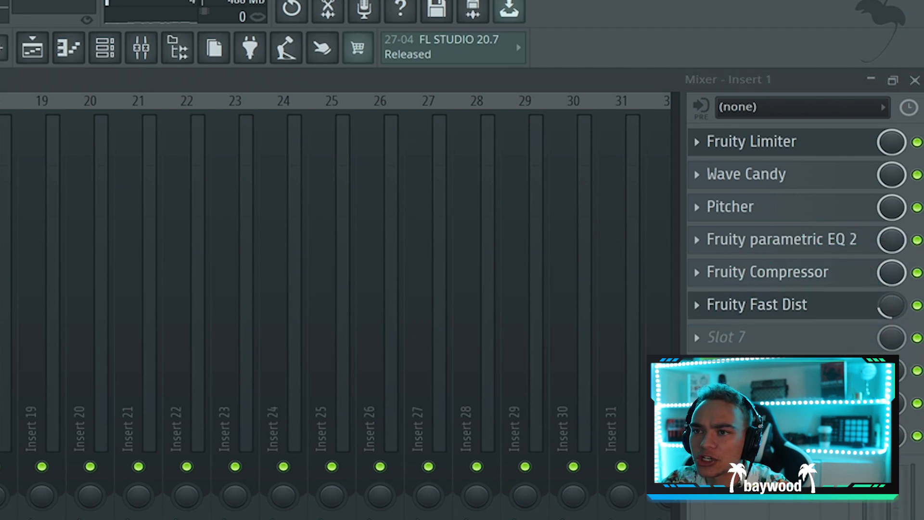
key("space")
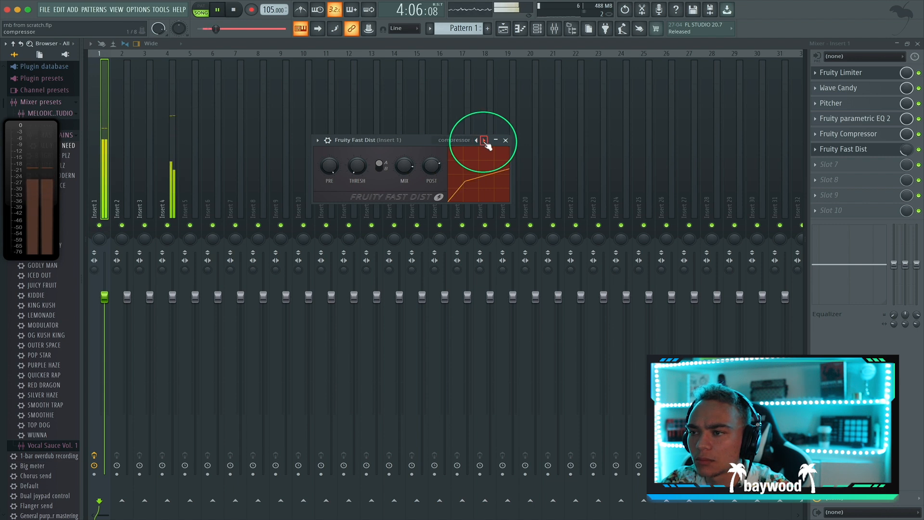
left_click(484, 140)
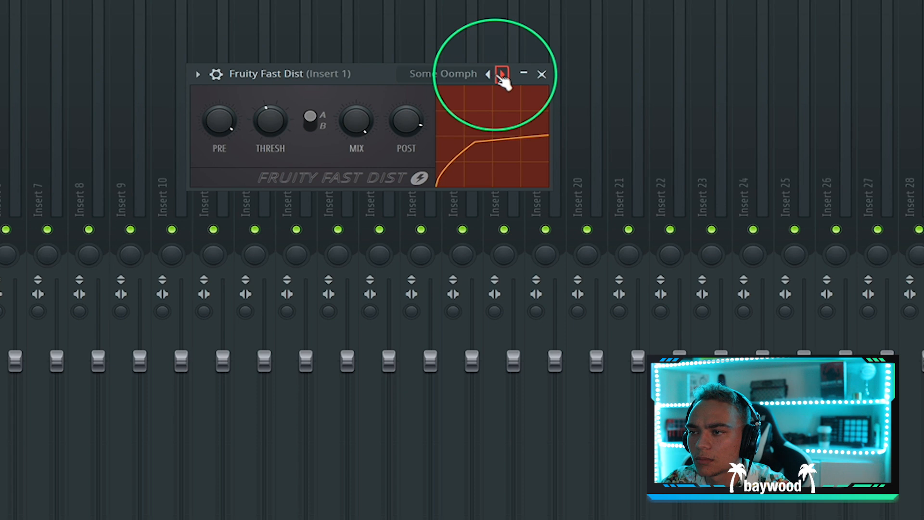
key("Escape")
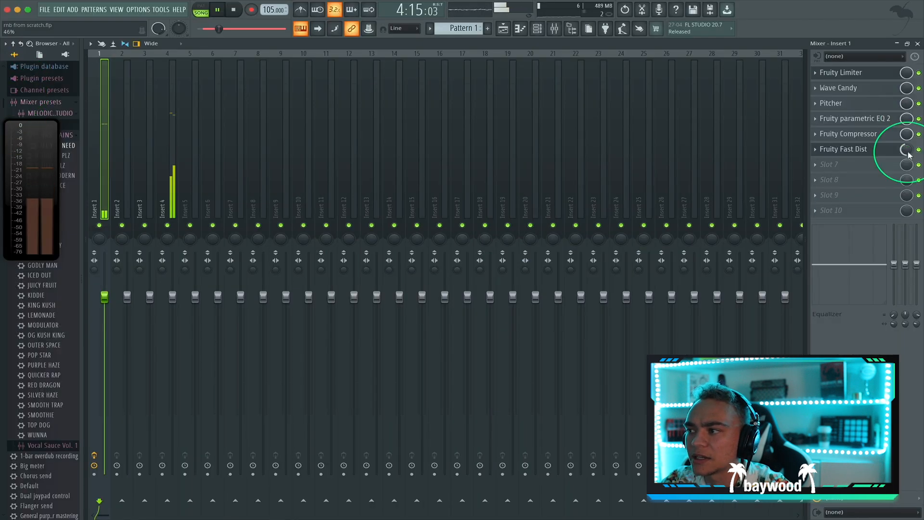
Step: Replay the vocal and set Fruity Fast Dist's mix level to about 13%
key("space")
key("space")
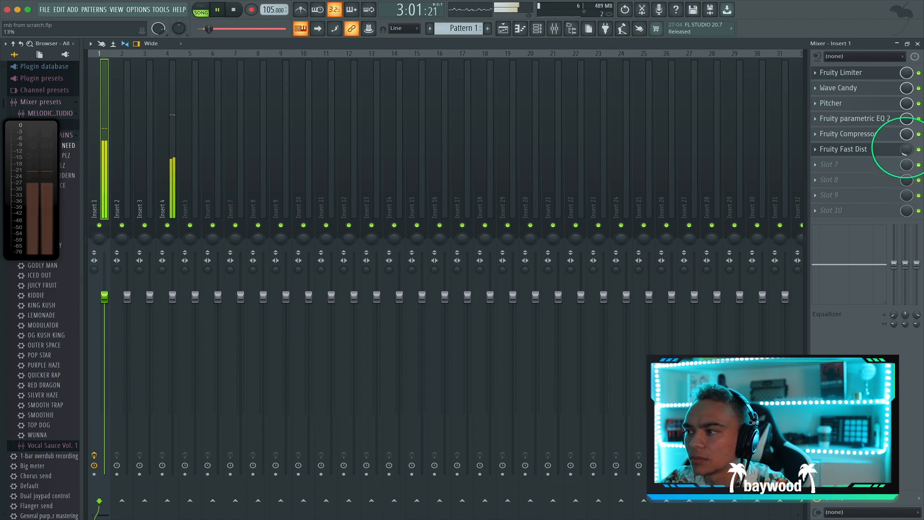
key("space")
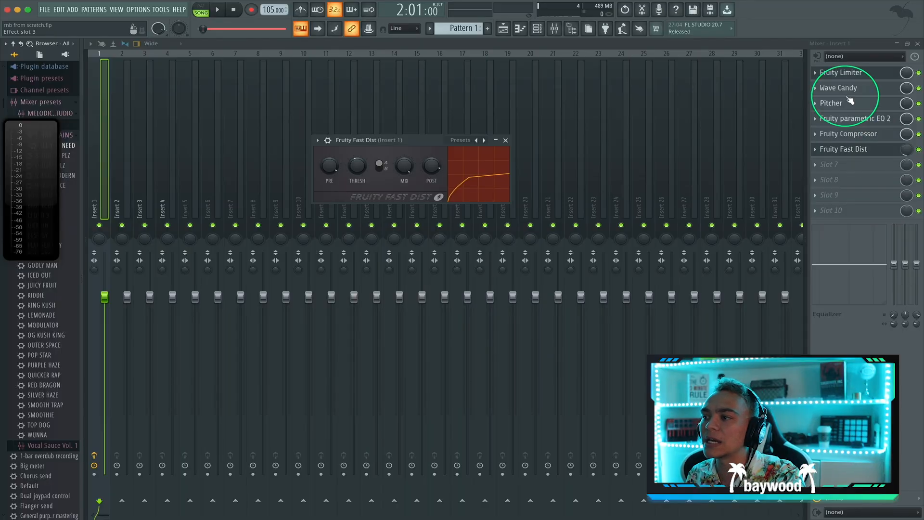
Step: Review the parametric EQ curve, close it, and set Fruity Fast Dist's mix level to about 7% during playback
left_click(857, 120)
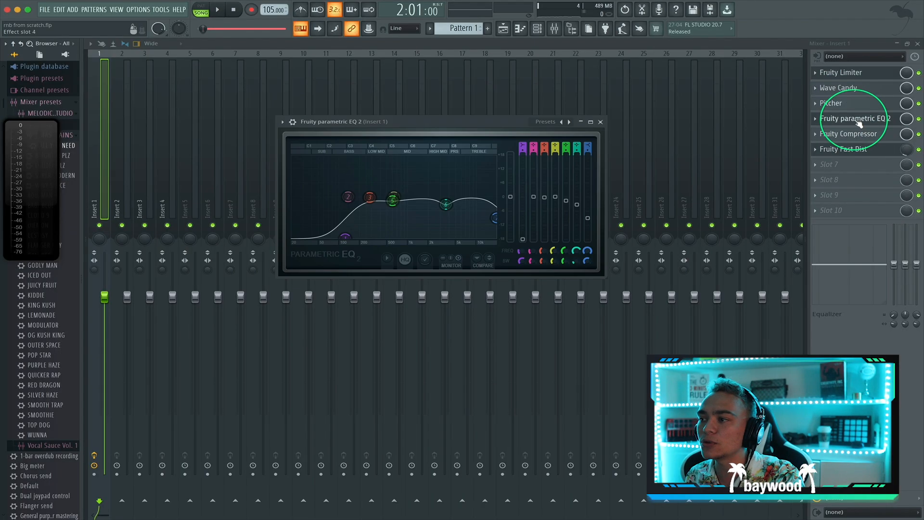
left_click_drag(404, 128, 468, 121)
key("space")
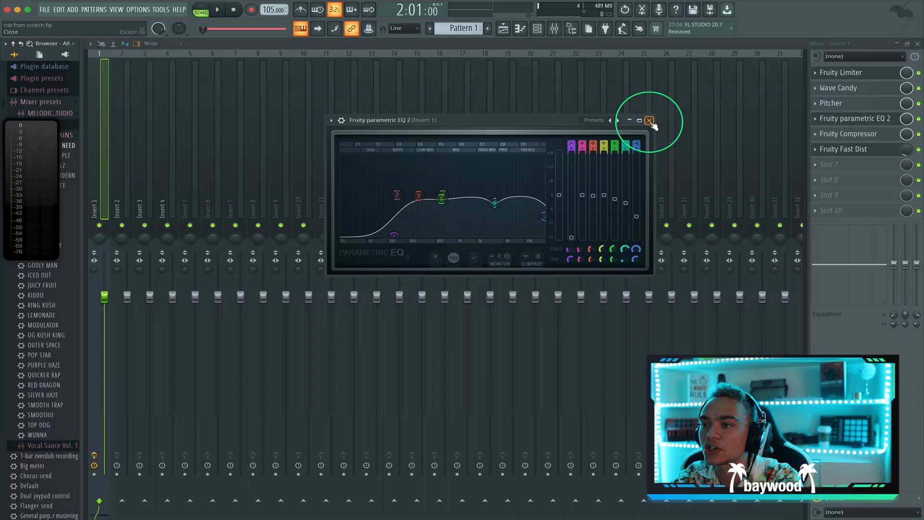
left_click(650, 120)
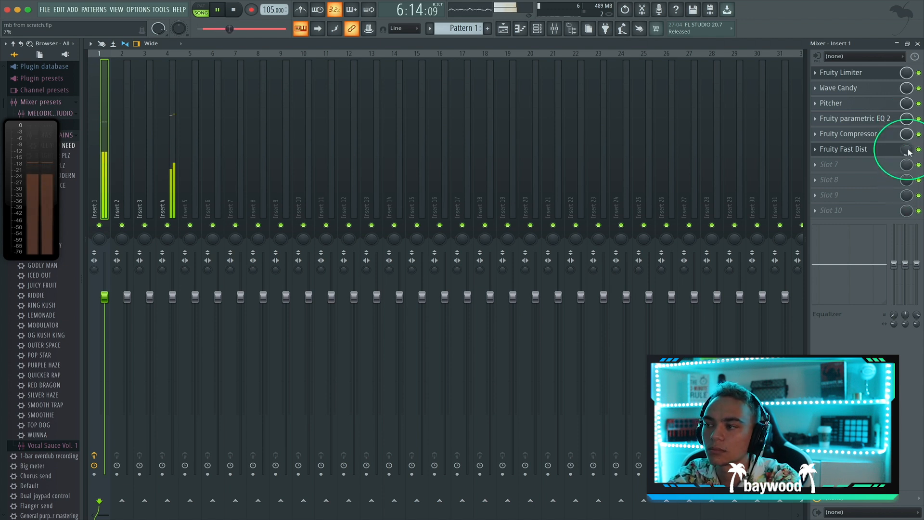
key("space")
Step: Load Patcher into the seventh slot of Insert 1 and apply its Stereo Widness preset
left_click(813, 165)
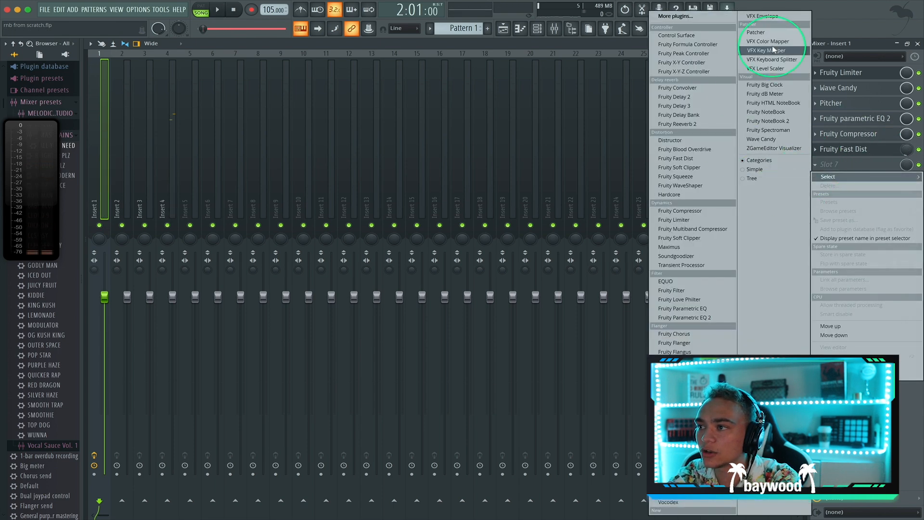
left_click(775, 33)
left_click_drag(336, 92, 438, 71)
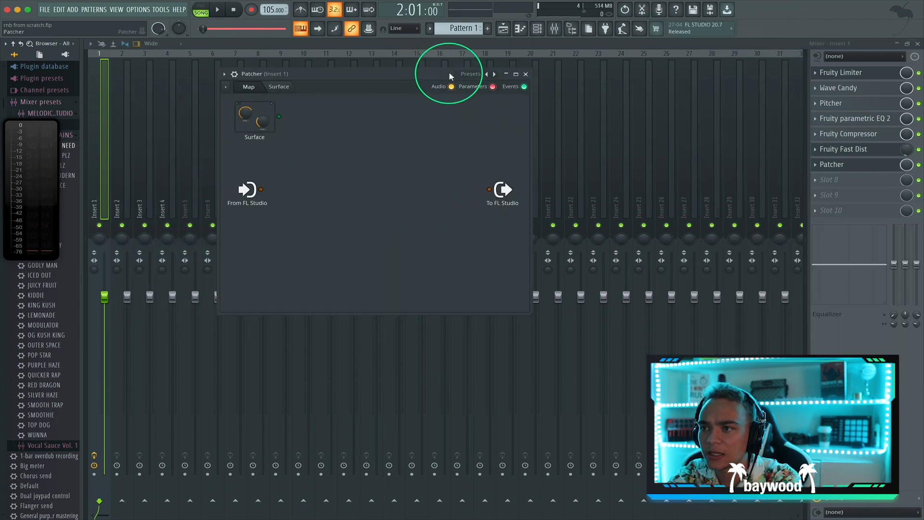
left_click(469, 74)
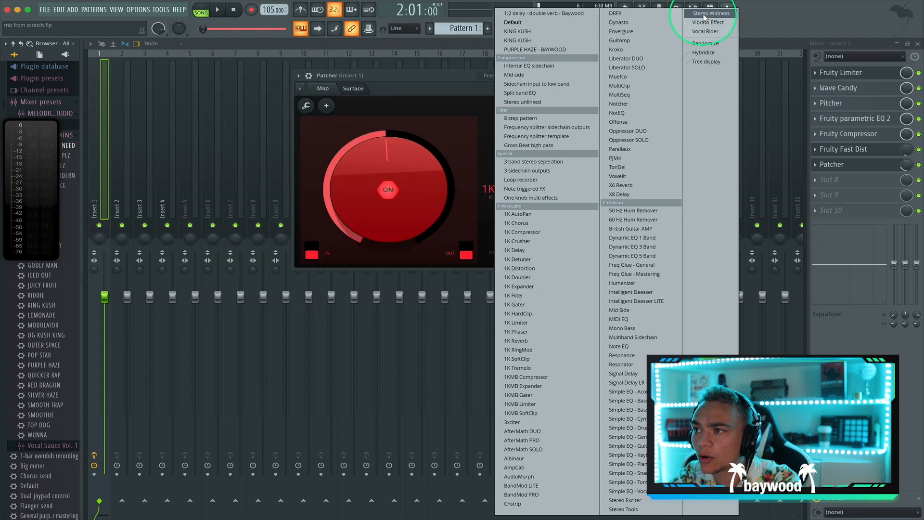
left_click(703, 16)
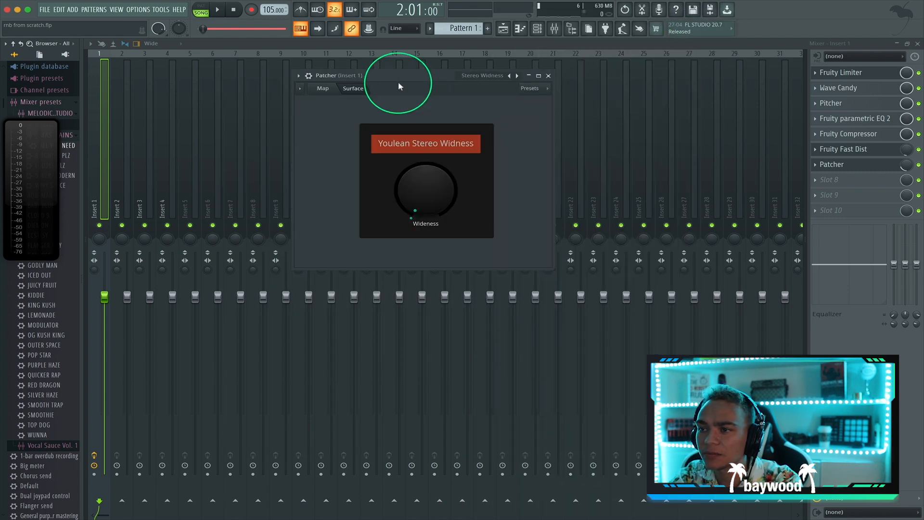
Step: Raise the Wideness of the stereo widener close to maximum and audition it on the vocal
left_click_drag(405, 83, 455, 79)
left_click_drag(465, 214, 474, 192)
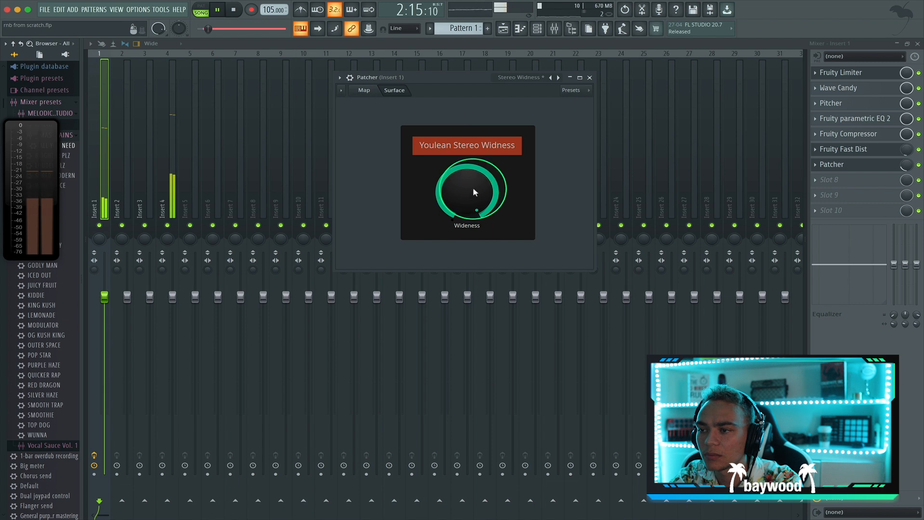
left_click(897, 162)
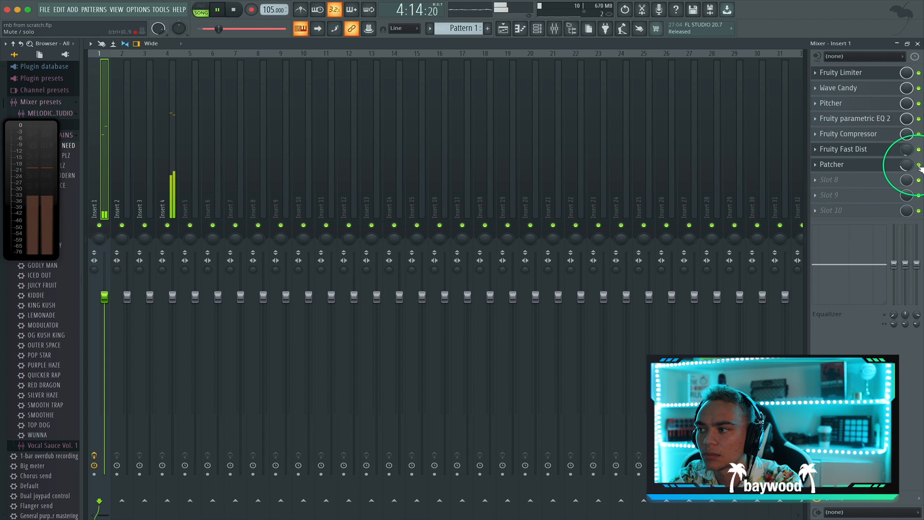
key("space")
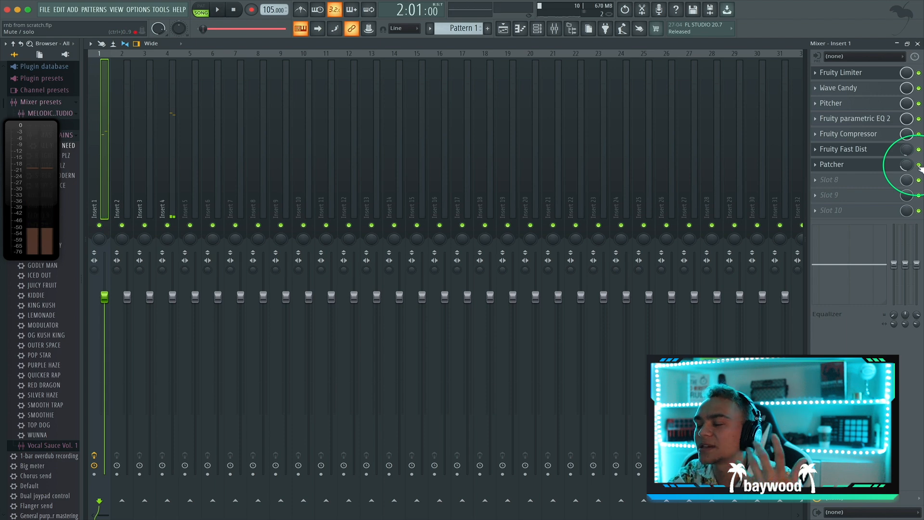
Step: Load a second Patcher into the eighth slot and add Fruity Delay 2 to its map
left_click(814, 181)
left_click(757, 32)
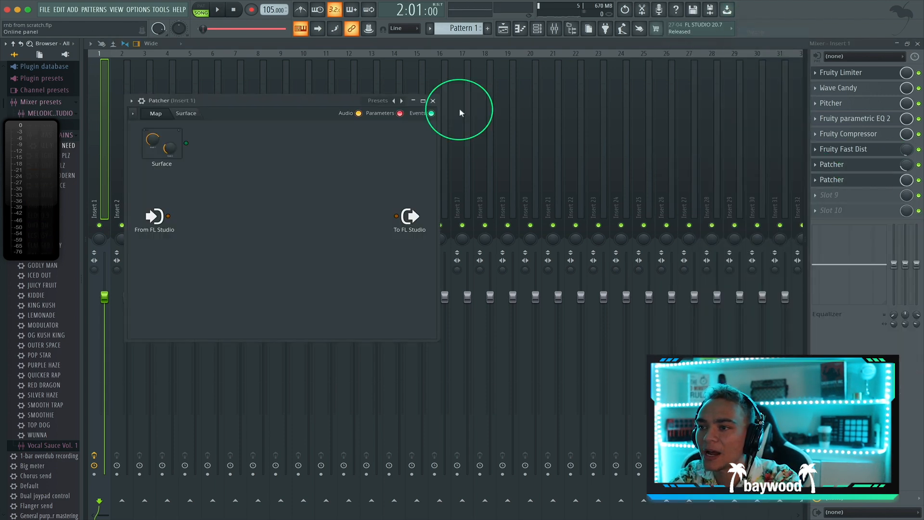
left_click_drag(316, 95, 417, 100)
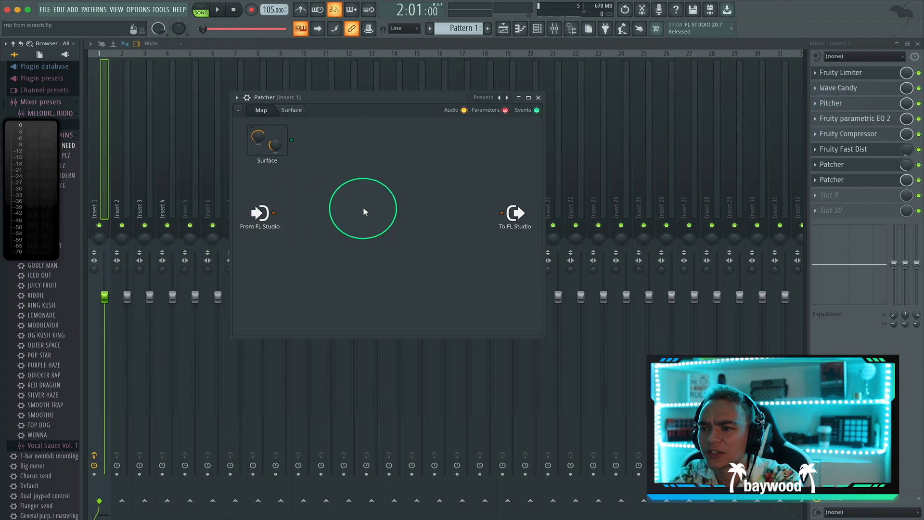
right_click(363, 210)
mouse_move(383, 225)
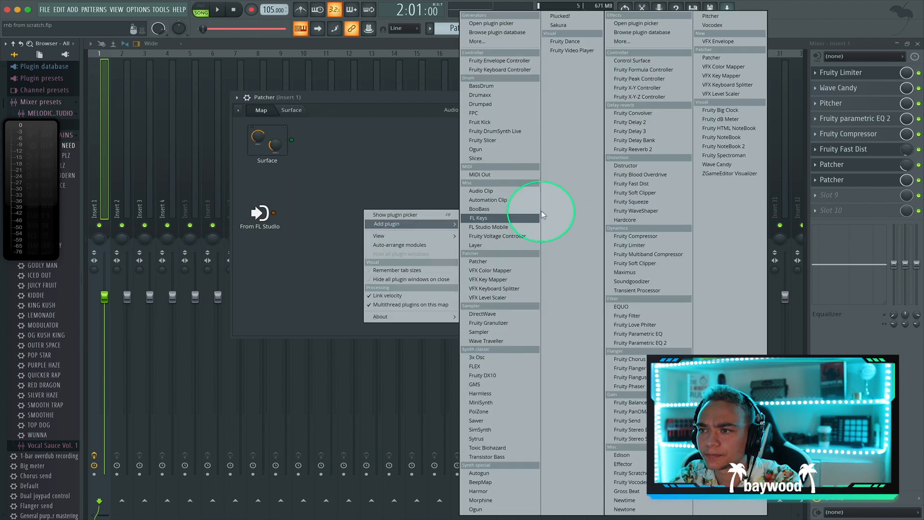
left_click(634, 126)
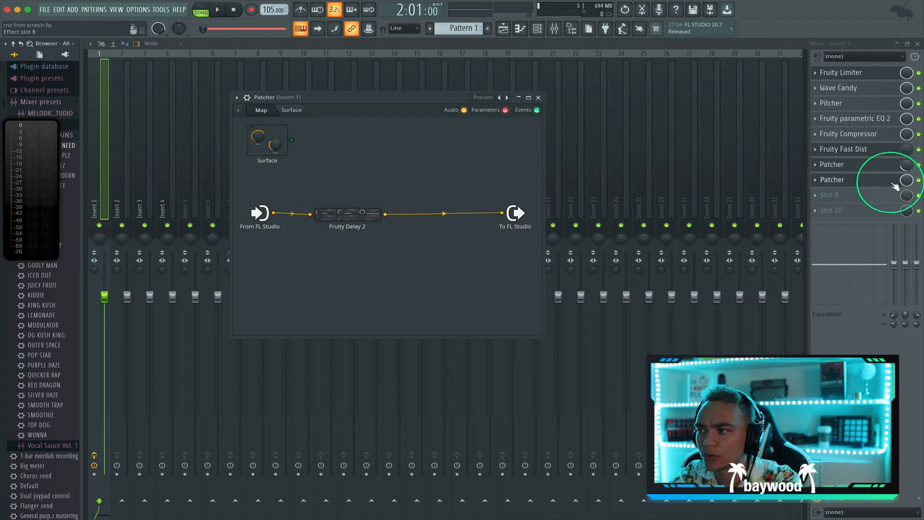
Step: Lower the second Patcher's mix level and reduce the feedback cutoff of its Fruity Delay 2
left_click_drag(906, 181, 906, 209)
left_click(847, 179)
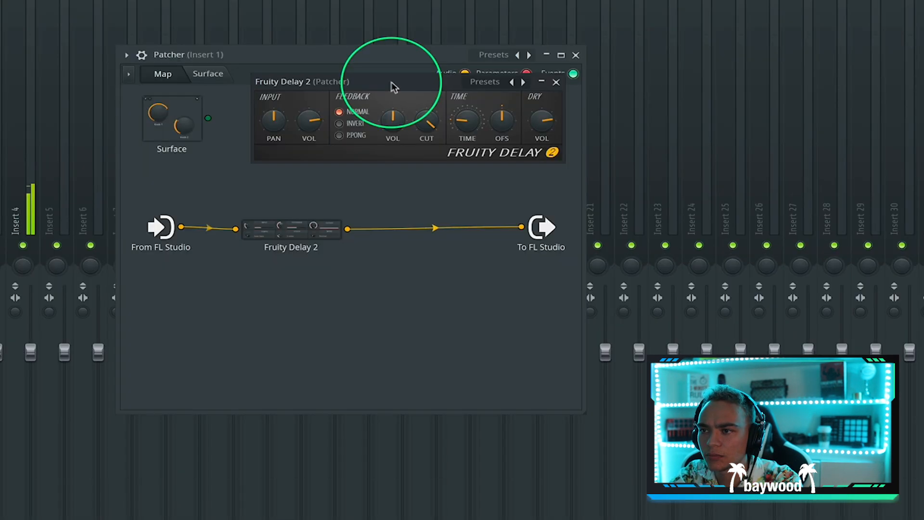
left_click(477, 115)
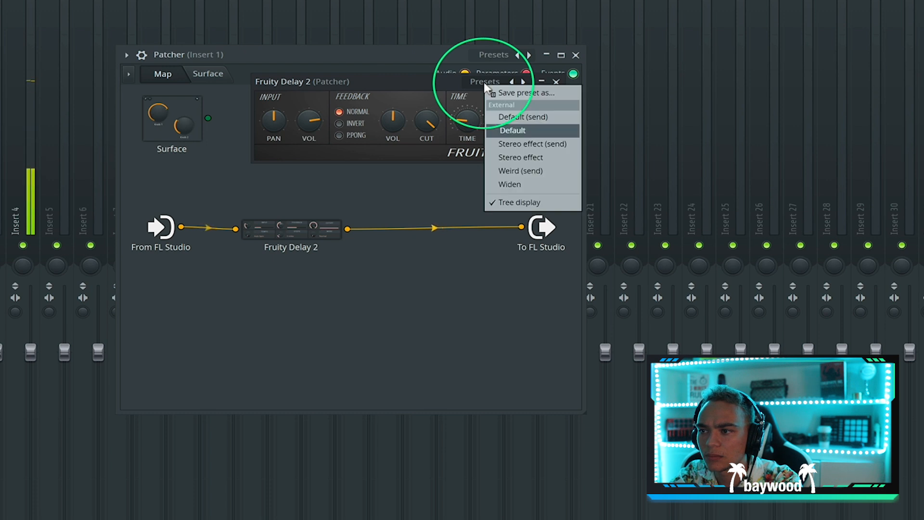
left_click(390, 82)
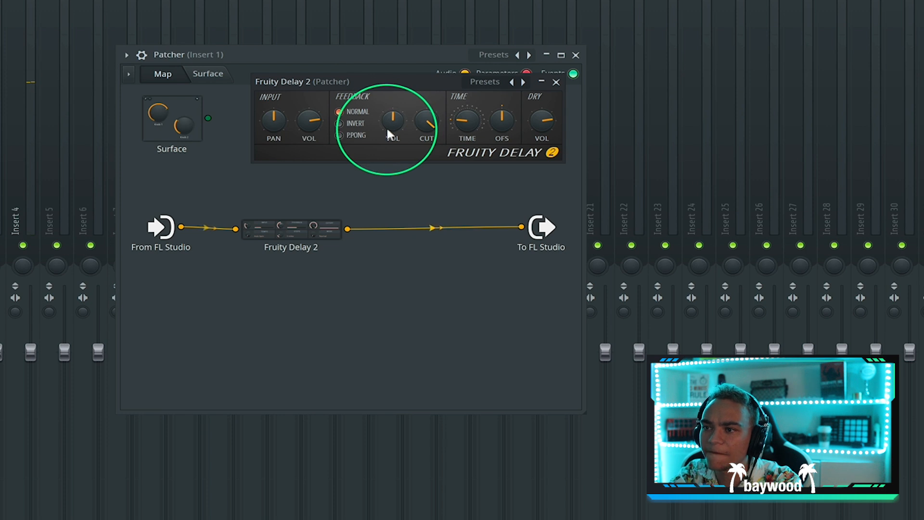
left_click_drag(426, 122, 424, 97)
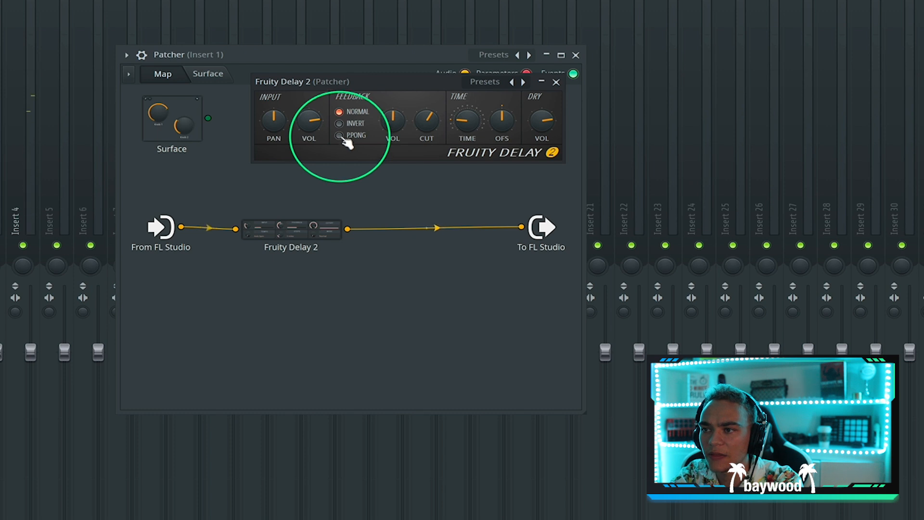
Step: Try shorter and longer delay times in Fruity Delay 2 during playback and settle on a fairly short one
left_click_drag(467, 122, 469, 127)
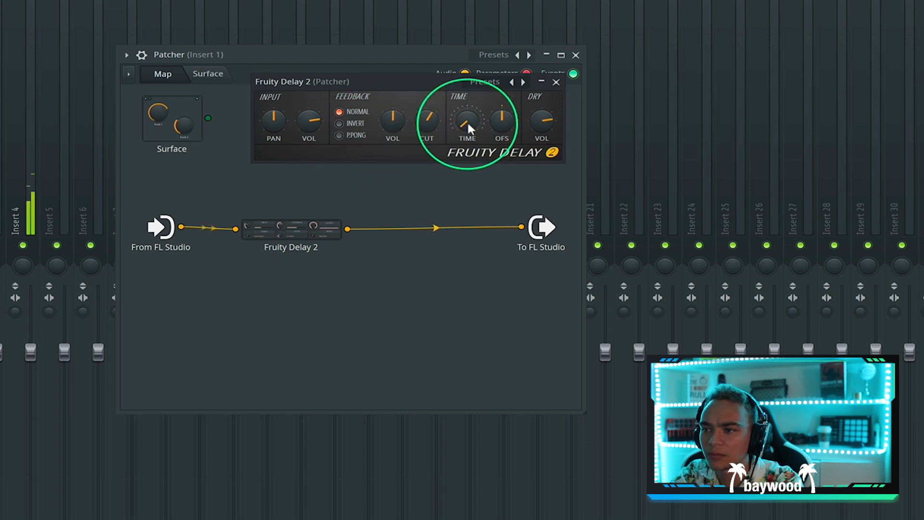
left_click_drag(467, 126, 484, 19)
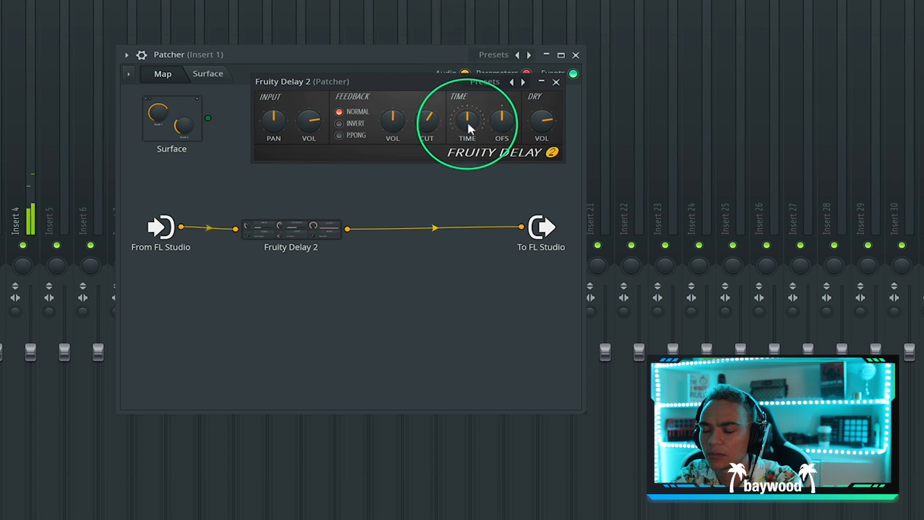
left_click_drag(467, 125, 458, 169)
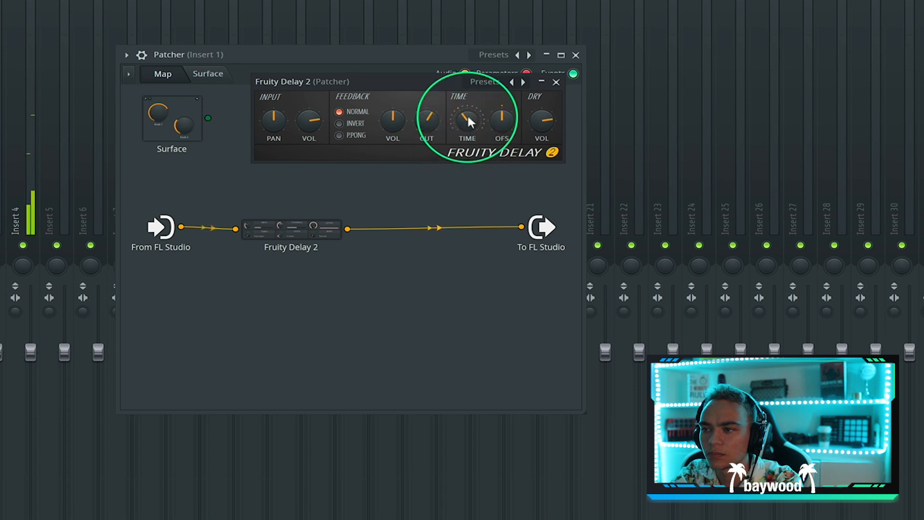
left_click_drag(468, 121, 463, 137)
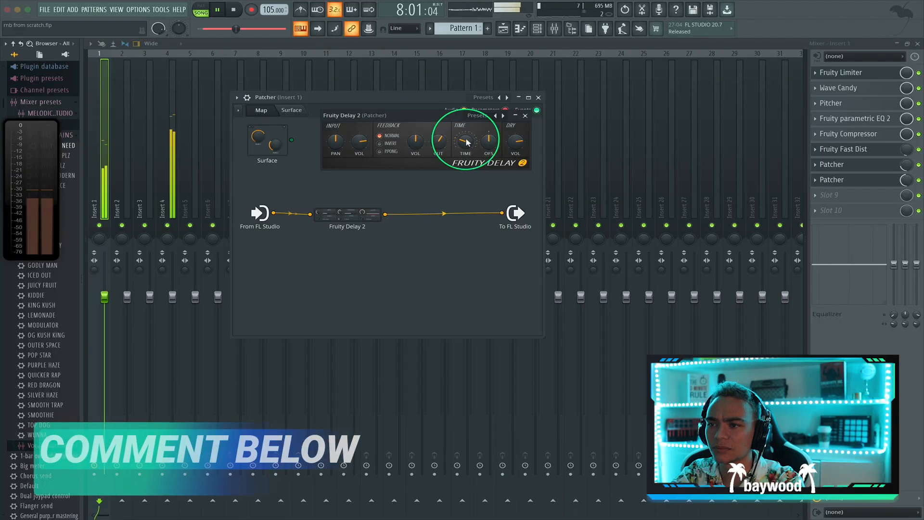
key("space")
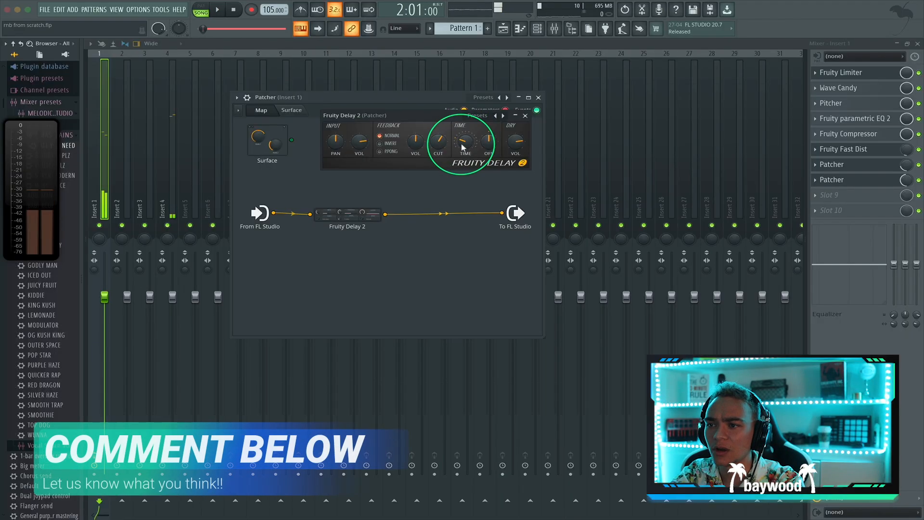
Step: Close Fruity Delay 2's settings, reposition the second Patcher, and reopen the delay from its map
left_click(525, 116)
left_click_drag(390, 90, 414, 93)
left_click(843, 180)
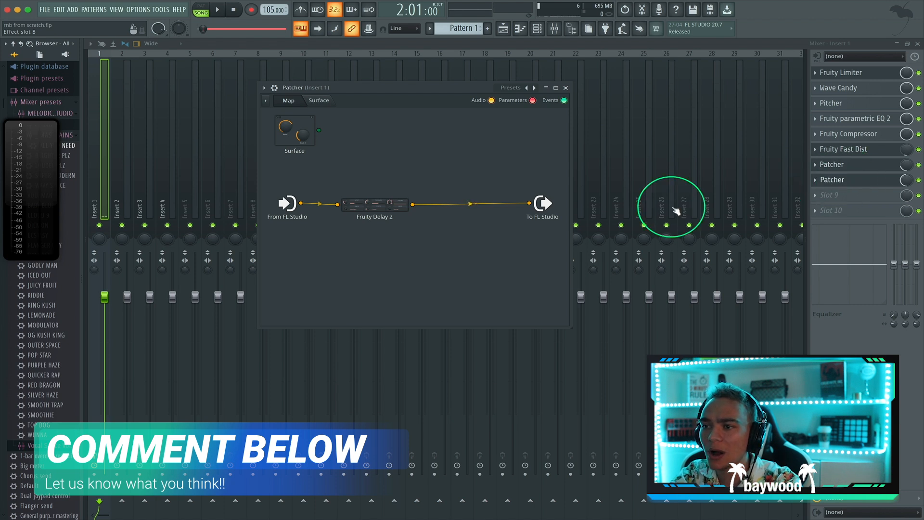
left_click(364, 206)
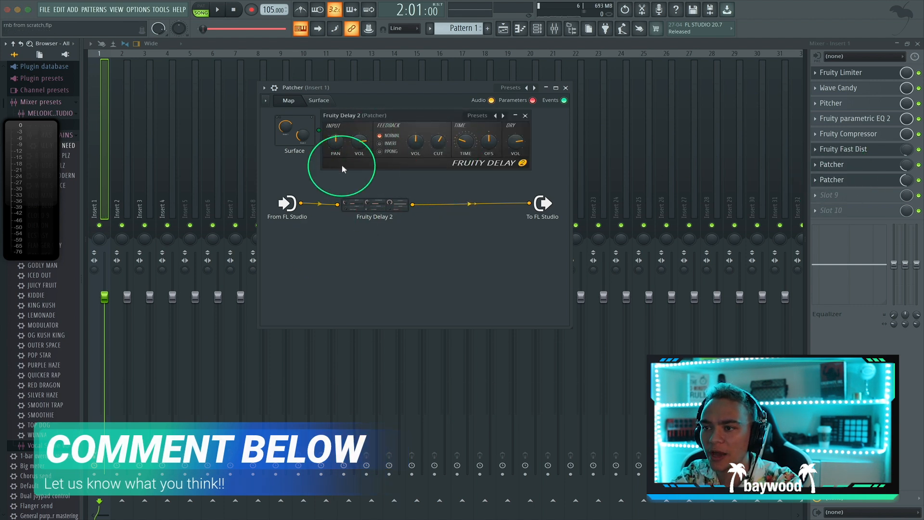
Step: Close Fruity Delay 2's settings, move the module nearer the input in the second Patcher's map, and disconnect it
left_click(525, 115)
left_click_drag(371, 208, 366, 210)
left_click(469, 194)
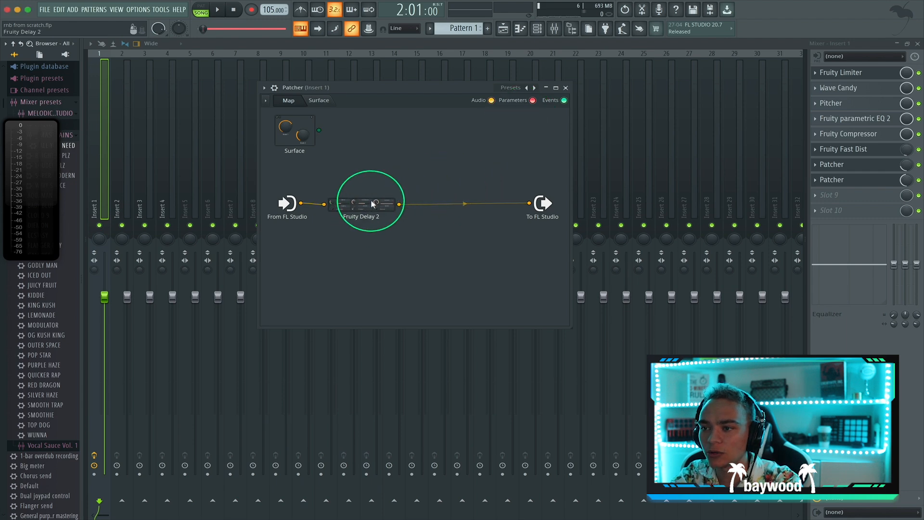
right_click(373, 204)
left_click(409, 233)
Step: Add Fruity Parametric EQ 2 to the map and wire the signal from the input through Fruity Delay 2 and the EQ to the output
right_click(451, 191)
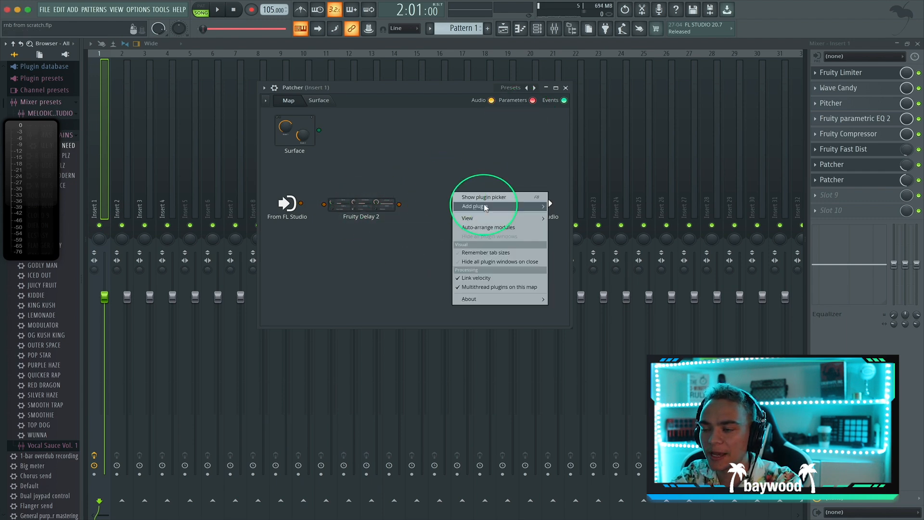
mouse_move(485, 207)
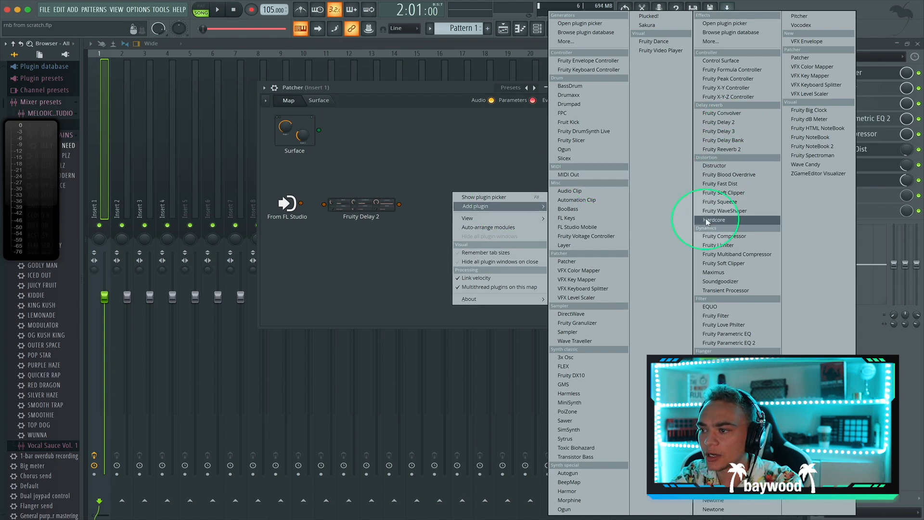
left_click(719, 341)
left_click_drag(383, 193, 459, 203)
right_click(449, 208)
left_click(470, 233)
left_click_drag(299, 203, 324, 205)
left_click_drag(399, 204, 529, 204)
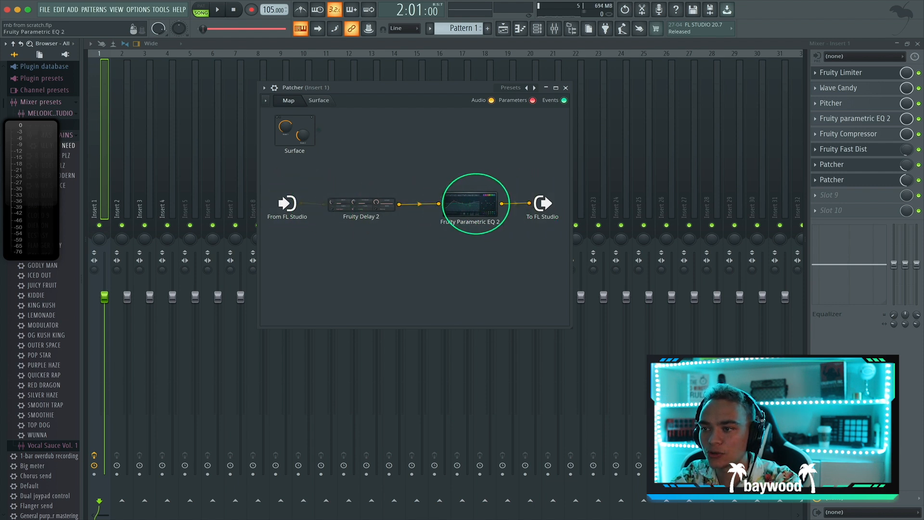
Step: Cut the lows in the second Patcher's Fruity Parametric EQ 2 by pulling the band 1 low shelf down at about 419 Hz
left_click(472, 206)
left_click_drag(344, 260, 402, 294)
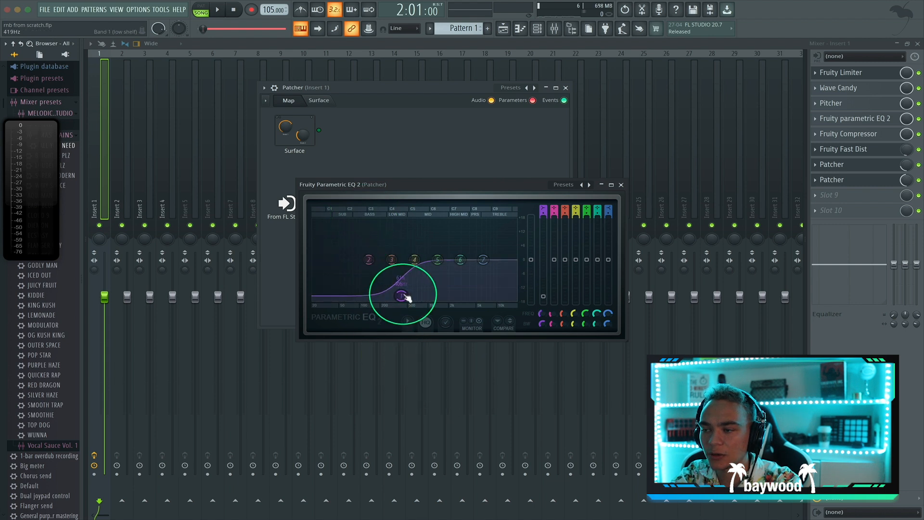
left_click(621, 184)
Step: Adjust the feedback cutoff of Fruity Delay 2 while listening to playback, and close its settings
left_click(362, 205)
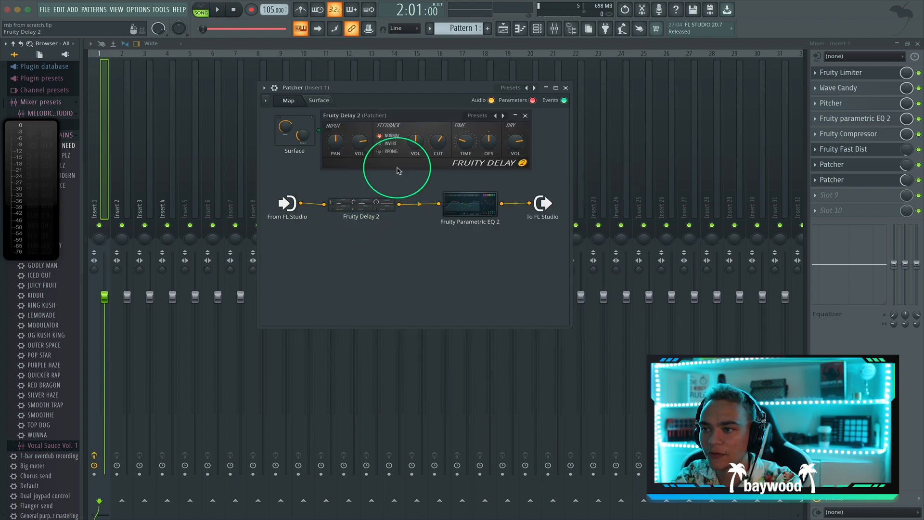
key("space")
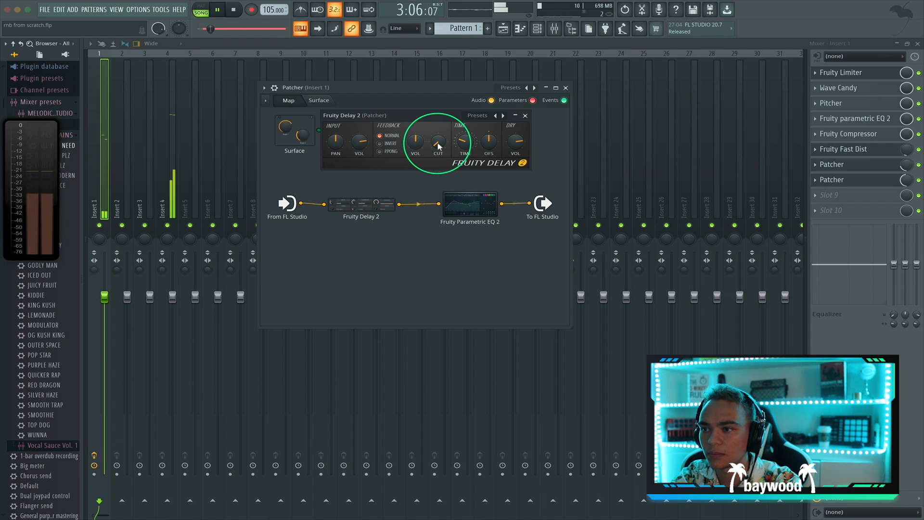
mouse_move(438, 143)
left_mouse_down()
mouse_move(449, 82)
mouse_move(438, 159)
mouse_move(438, 145)
left_mouse_up()
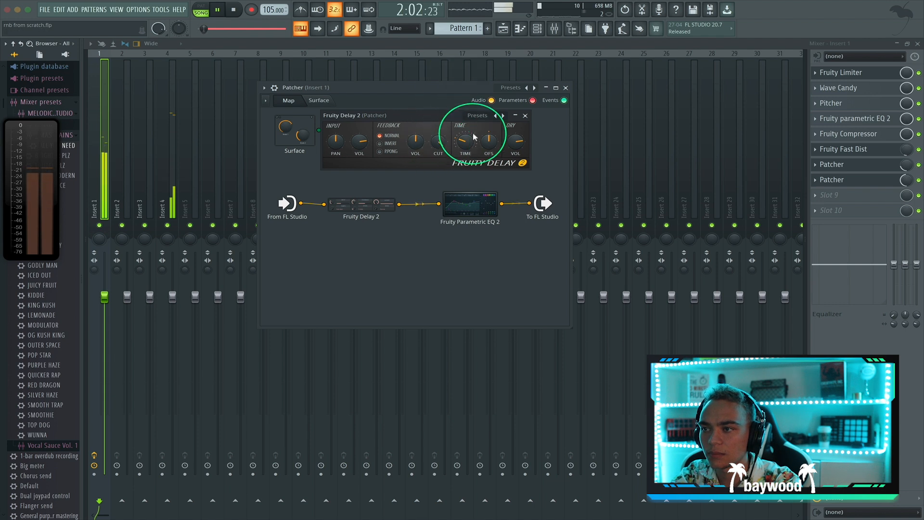
left_click(525, 115)
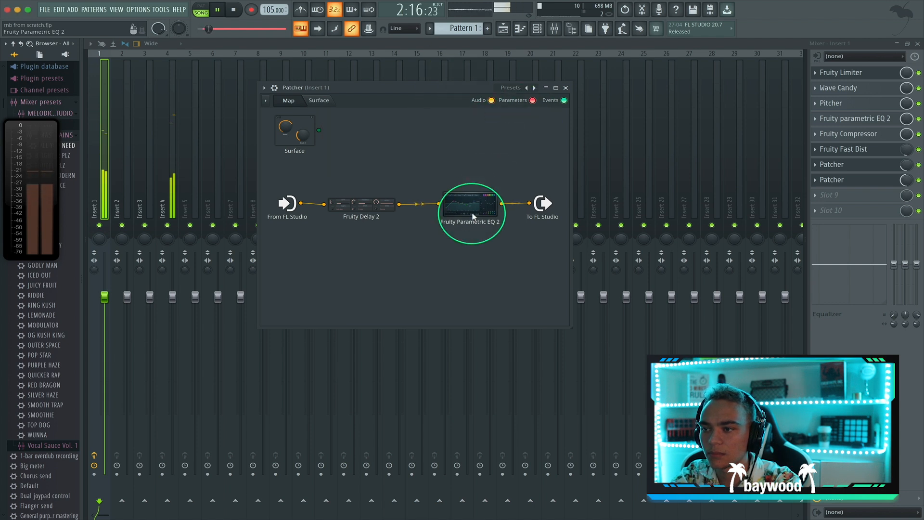
Step: Pull the EQ's high shelf fully down and set its band 1 low shelf to -18 dB at about 1033 Hz during playback
double_click(472, 212)
left_click_drag(483, 261, 484, 302)
key("space")
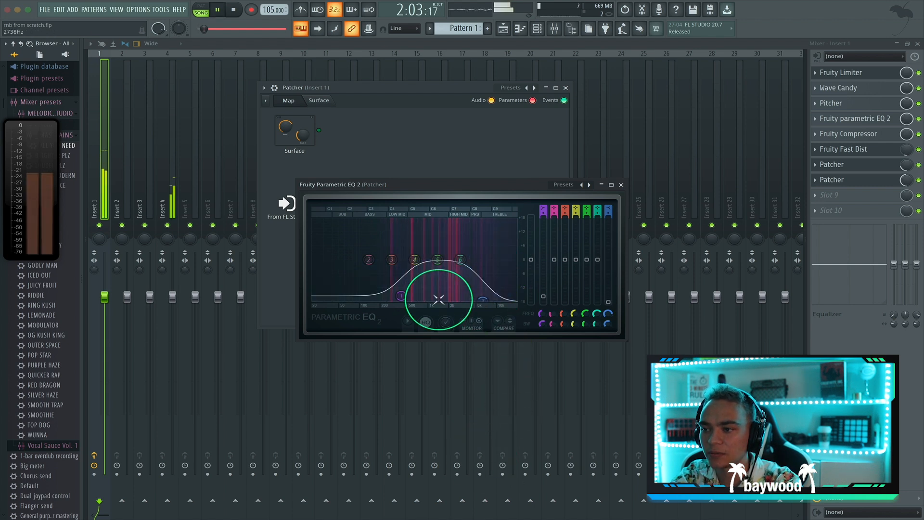
mouse_move(483, 300)
left_mouse_down()
mouse_move(474, 297)
mouse_move(482, 305)
left_mouse_up()
left_click_drag(403, 297, 439, 320)
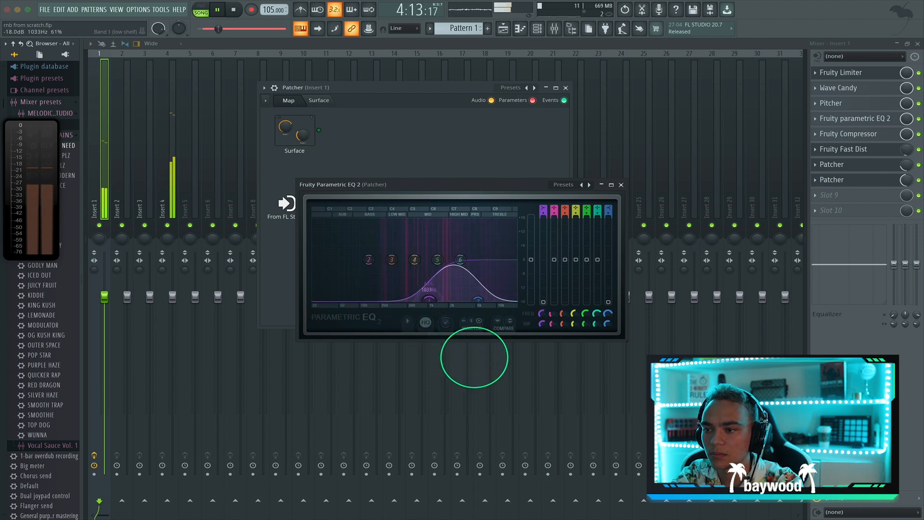
left_click_drag(474, 356, 430, 301)
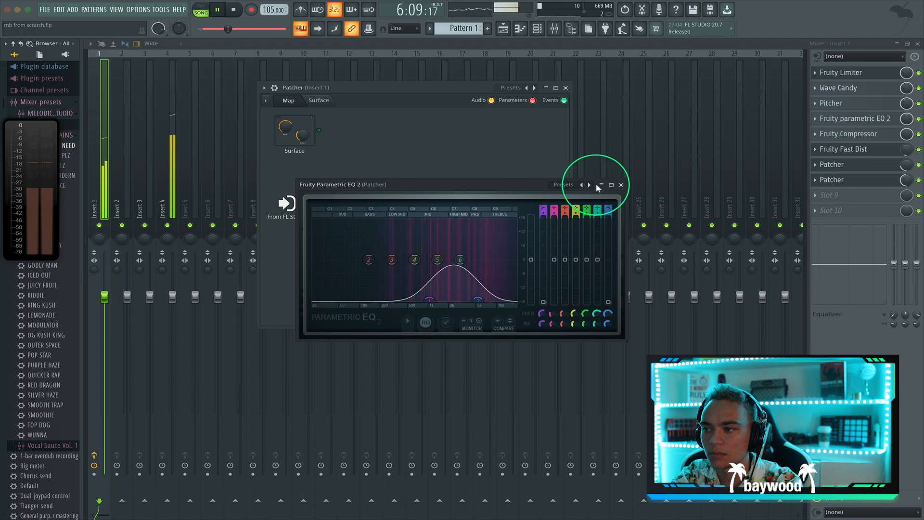
left_click(621, 184)
key("space")
Step: Lower the mix levels of both Patcher slots during playback, bringing the first one to about 14%
left_click(903, 180)
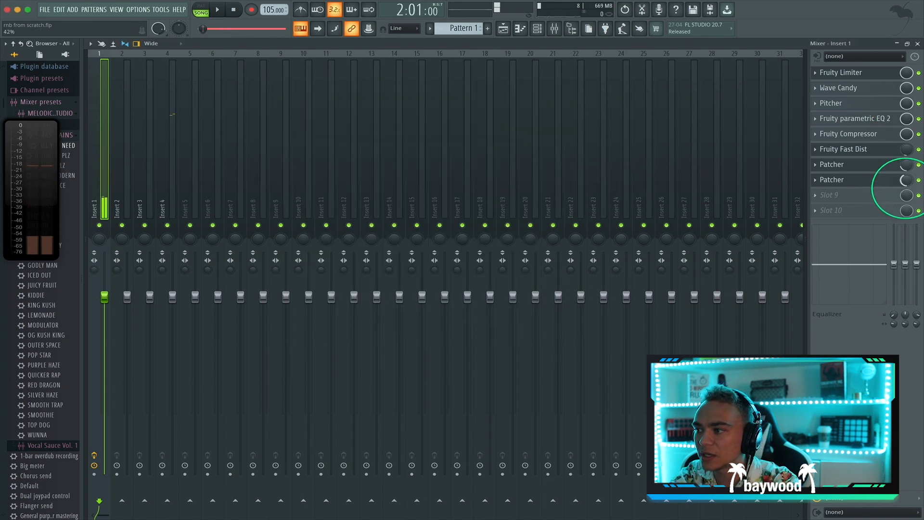
key("space")
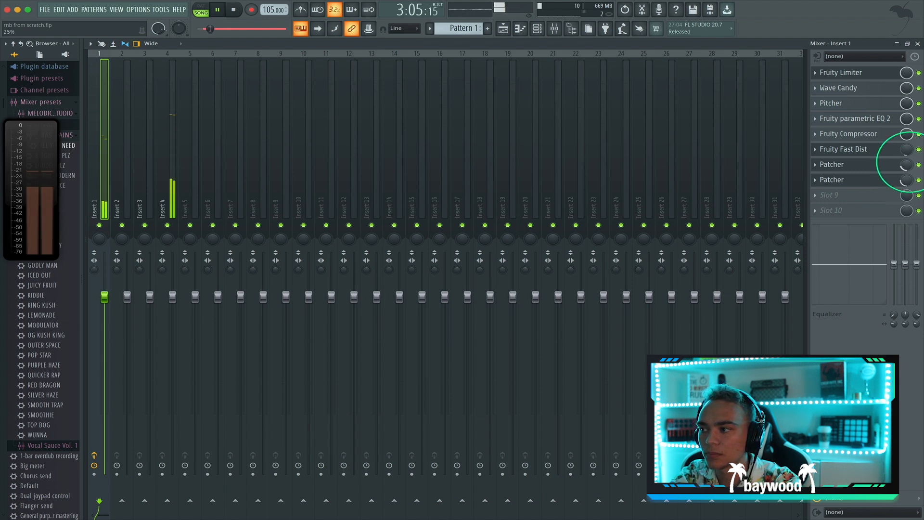
left_click_drag(909, 164, 907, 171)
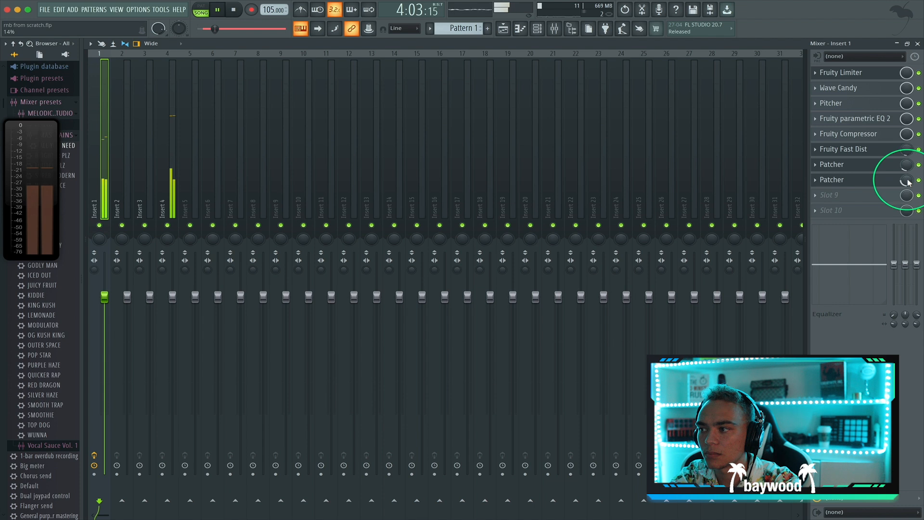
Step: Reopen the second Patcher, stop playback, and add Fruity Reeverb 2 to its map
left_click(852, 179)
key("space")
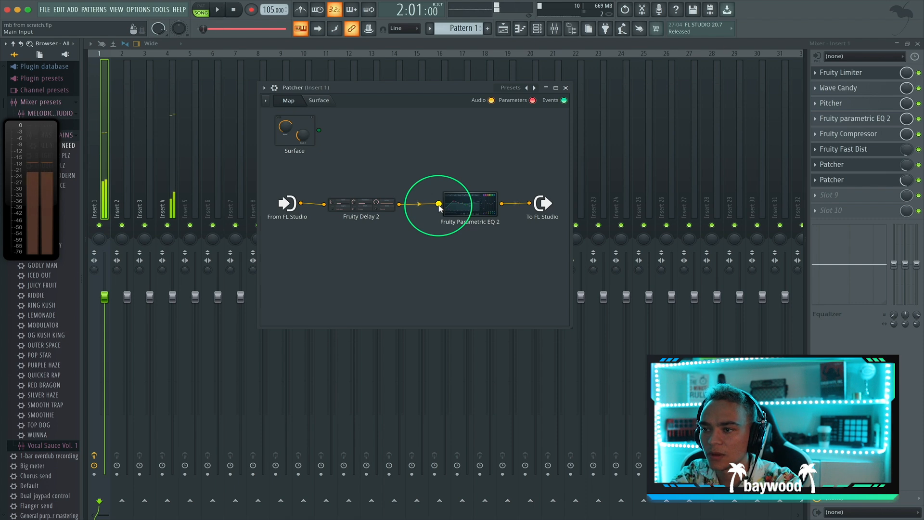
right_click(419, 237)
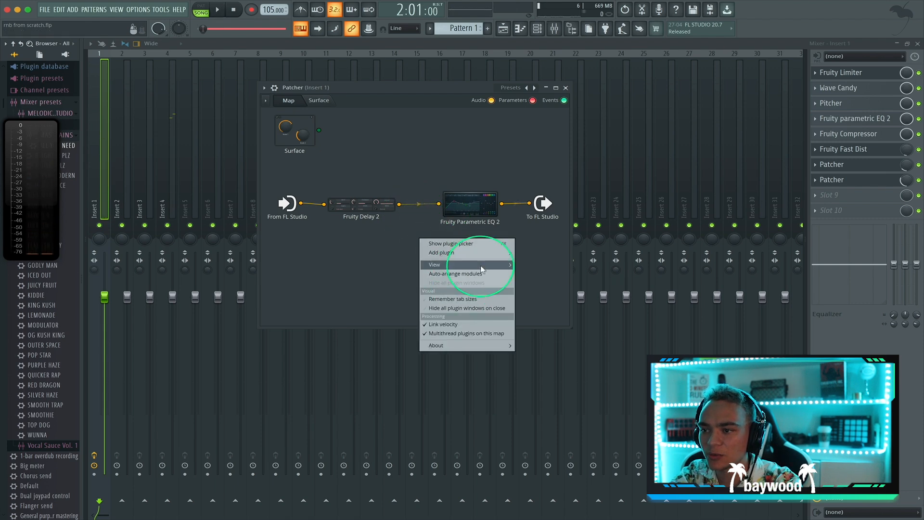
mouse_move(482, 252)
left_click(721, 151)
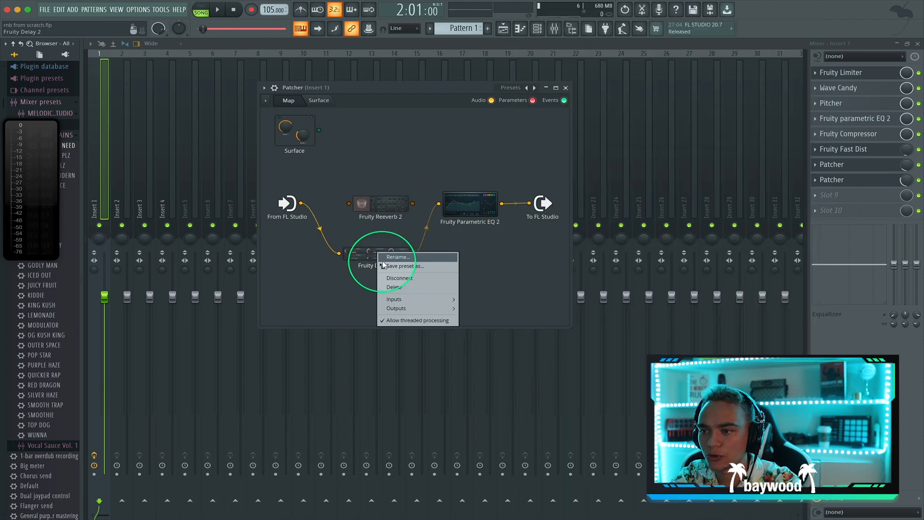
Step: Disconnect the existing routing and rewire the input through Fruity Delay 2, Fruity Reeverb 2 and the EQ to the output
right_click(470, 216)
left_click(495, 253)
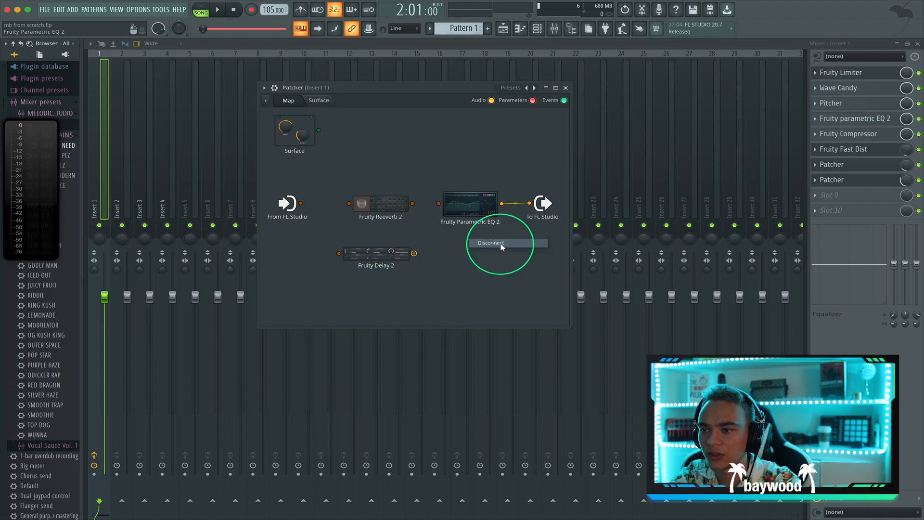
left_click_drag(304, 205, 328, 250)
left_click_drag(414, 252, 349, 203)
left_click_drag(413, 203, 439, 203)
left_click_drag(502, 203, 515, 206)
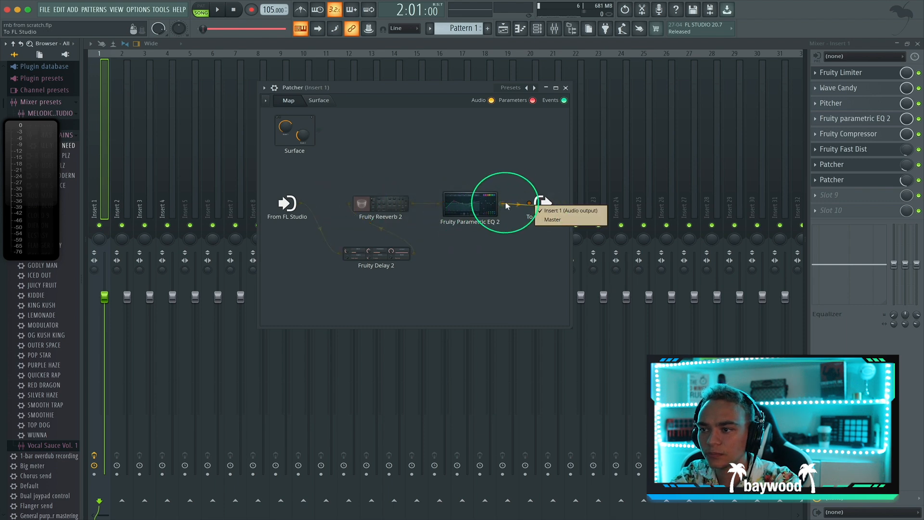
Step: Review Fruity Reeverb 2's settings during playback, and switch Fruity Delay 2's feedback mode to PPONG
double_click(376, 202)
left_click_drag(404, 224, 463, 214)
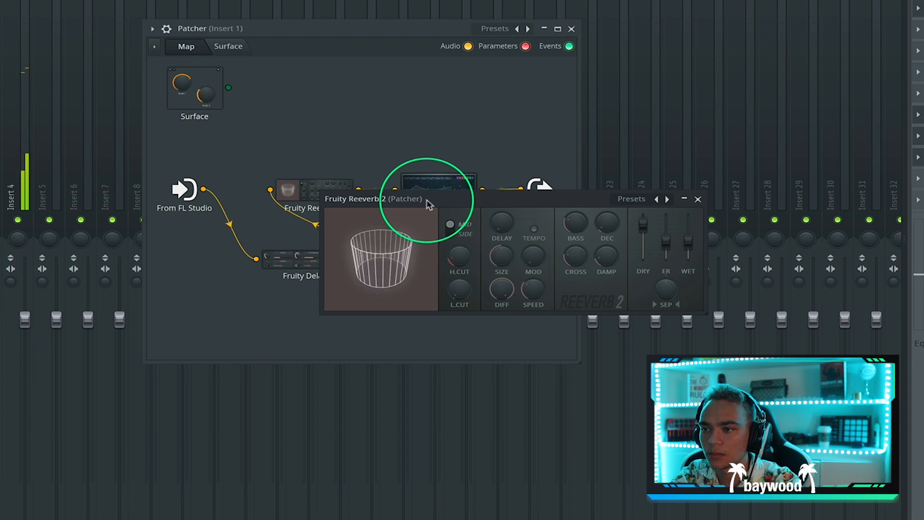
left_click(697, 199)
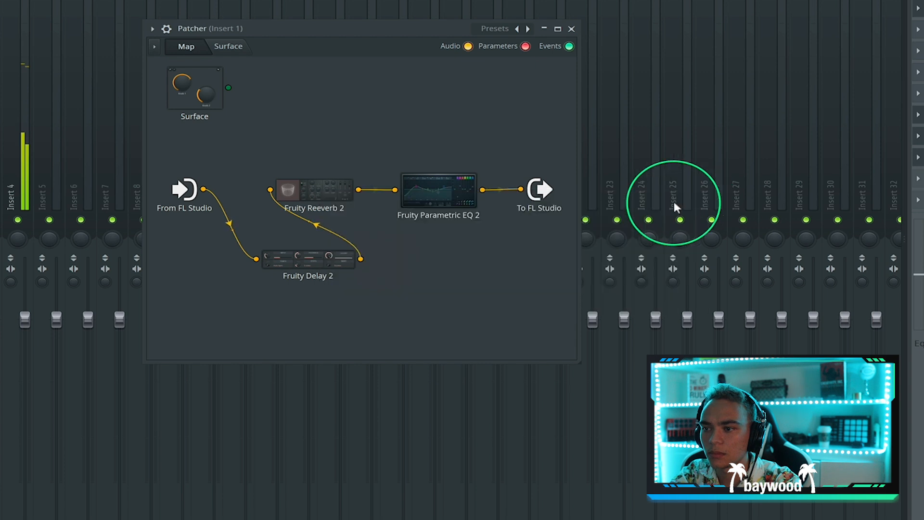
left_click(289, 263)
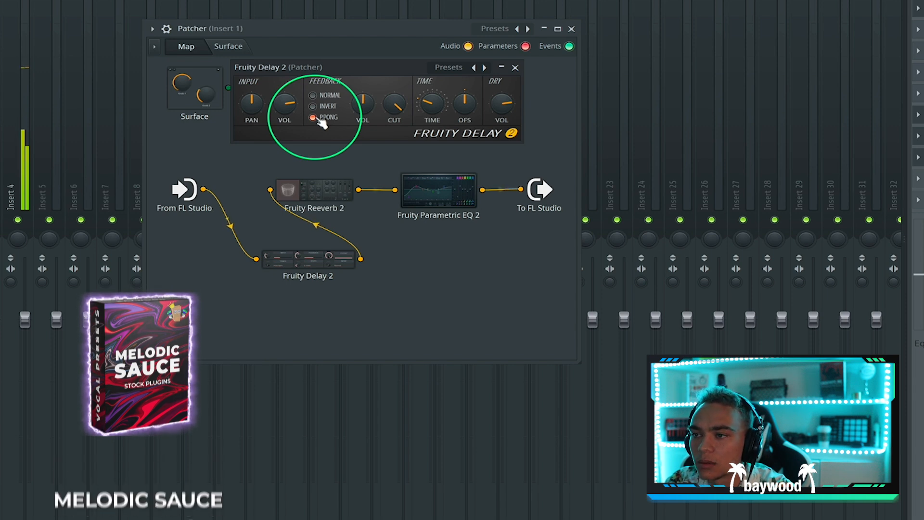
left_click(515, 68)
Step: Fine-tune the second Patcher's EQ during playback by slightly lowering band 6 and nudging the high shelf
left_click(439, 189)
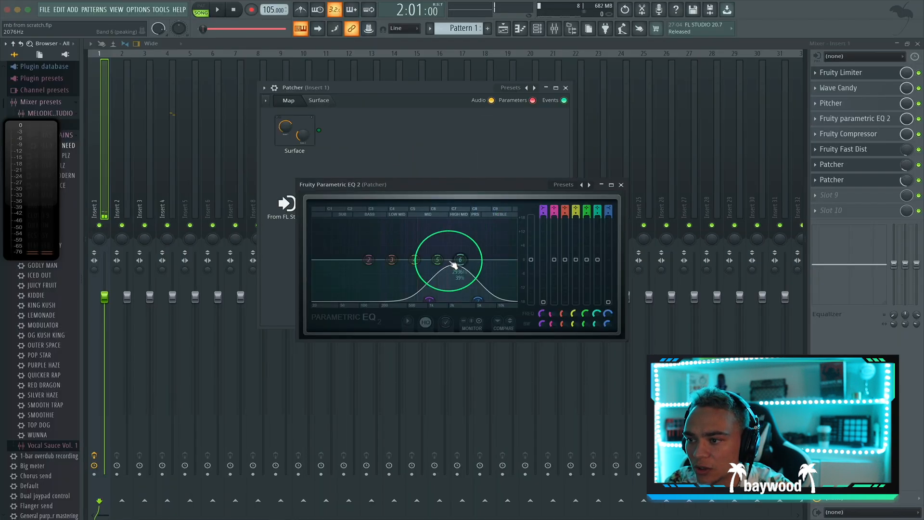
key("space")
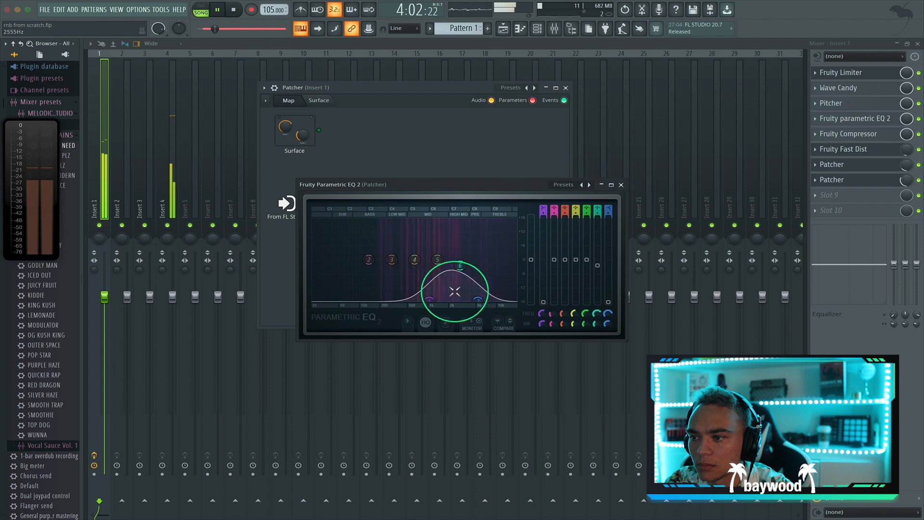
left_click_drag(481, 303, 476, 305)
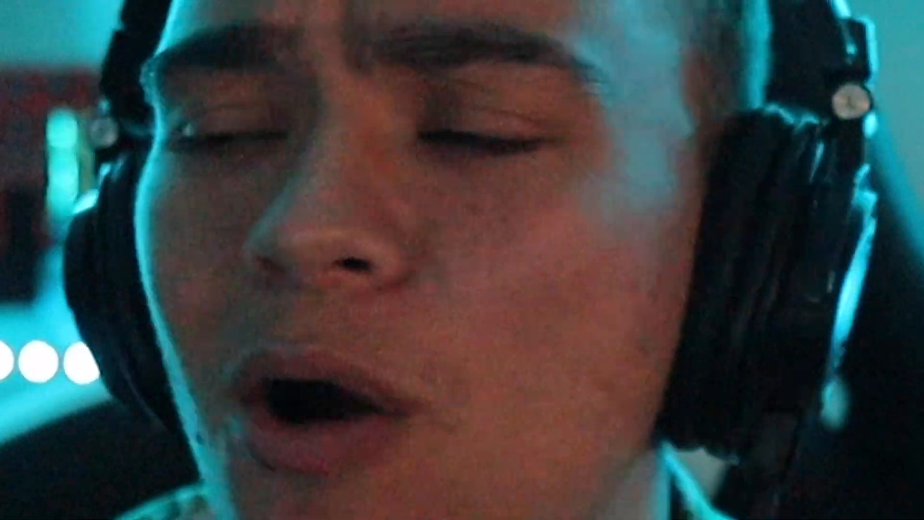
Step: Load a third Patcher into the ninth slot and add Fruity Reeverb 2 to its map
left_click(818, 196)
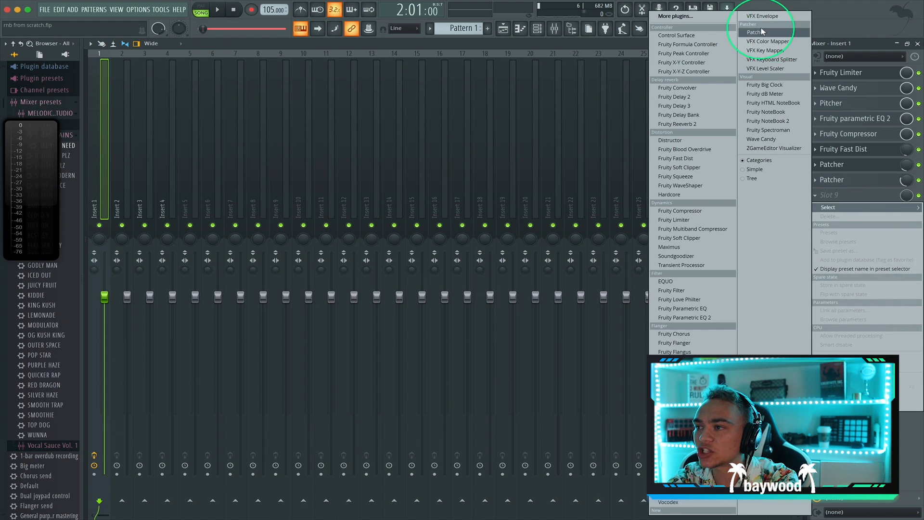
left_click(761, 31)
left_click_drag(354, 118, 392, 106)
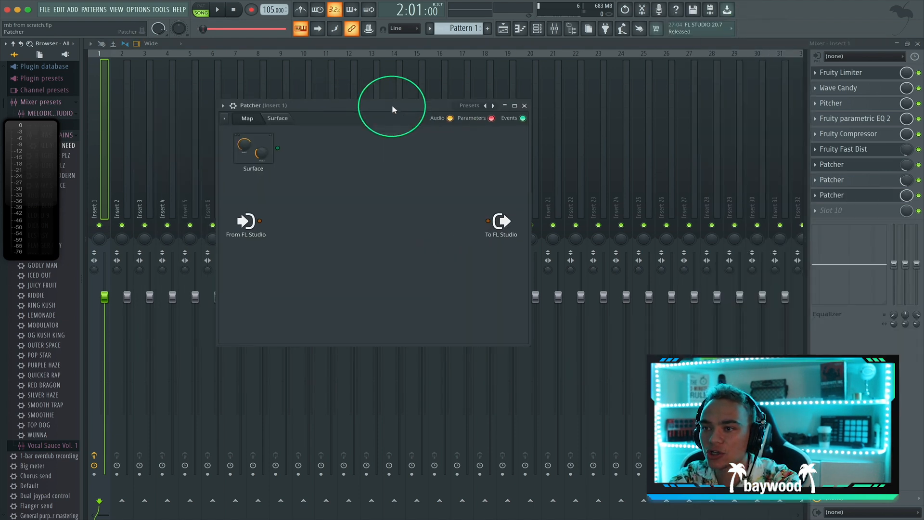
right_click(319, 225)
mouse_move(346, 238)
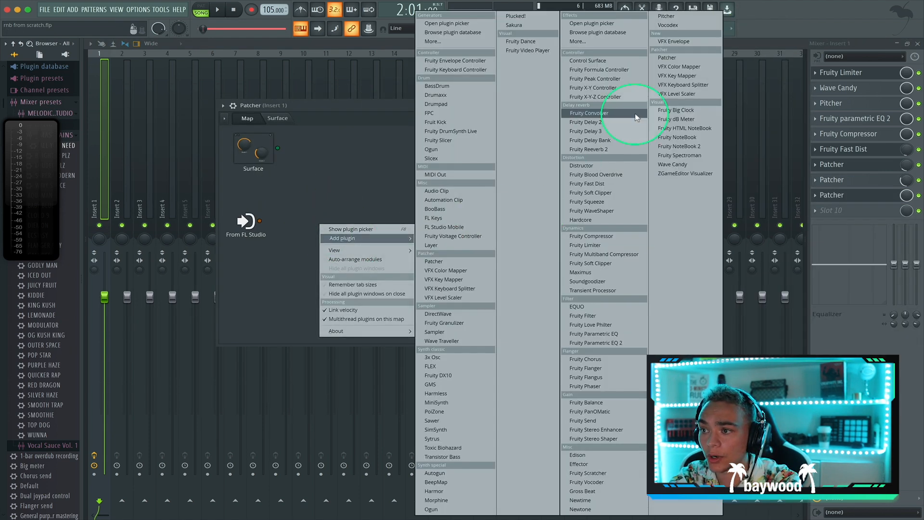
left_click(597, 149)
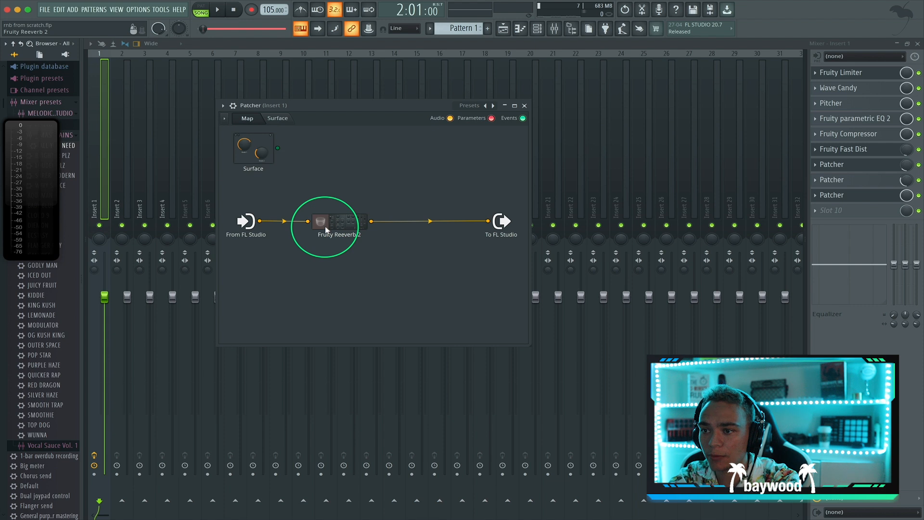
Step: Lower the third Patcher's mix level and open its Fruity Reeverb 2 settings for playback
left_click_drag(906, 197, 904, 245)
left_click(848, 204)
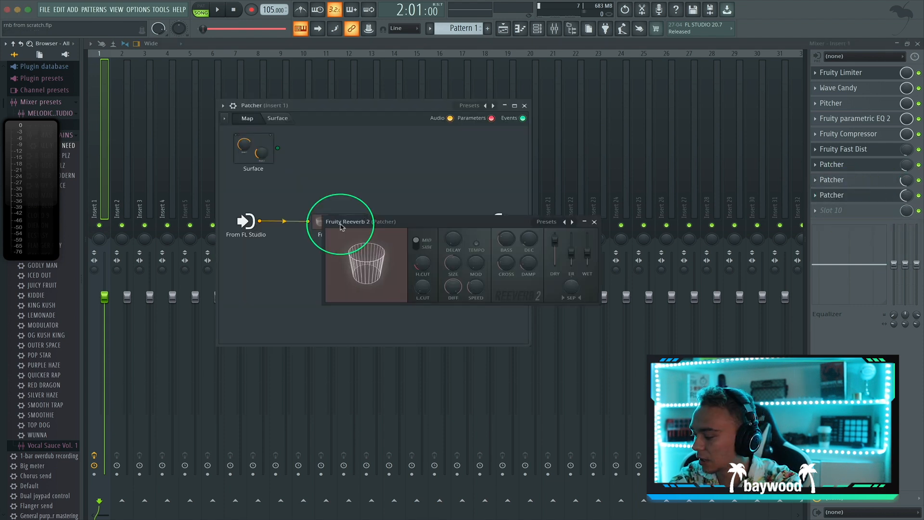
key("space")
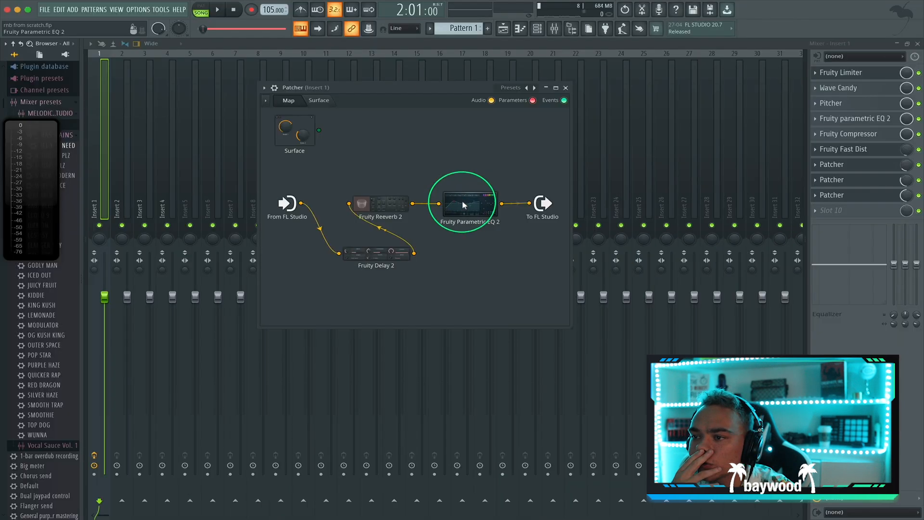
Step: Add Fruity Filter to the second Patcher's map and rearrange the modules, placing the filter near the output
left_click_drag(461, 200, 430, 153)
right_click(485, 214)
left_click(507, 227)
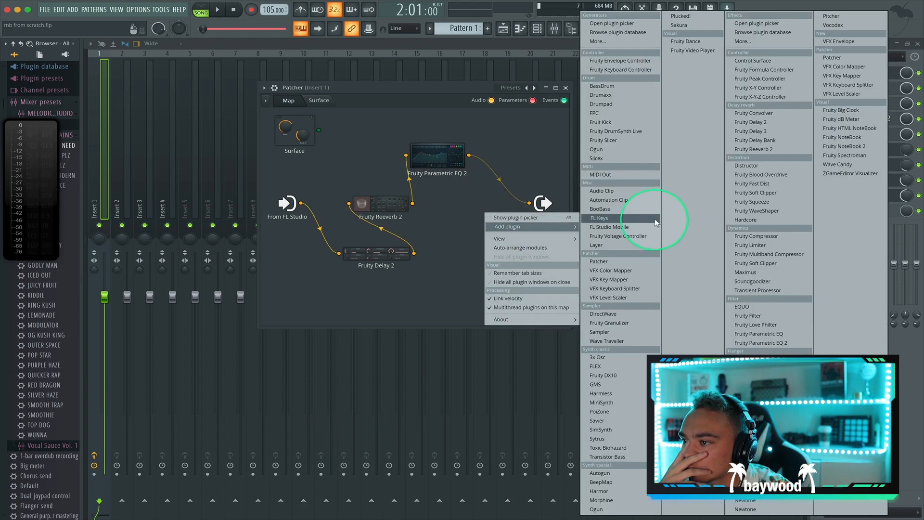
left_click(750, 316)
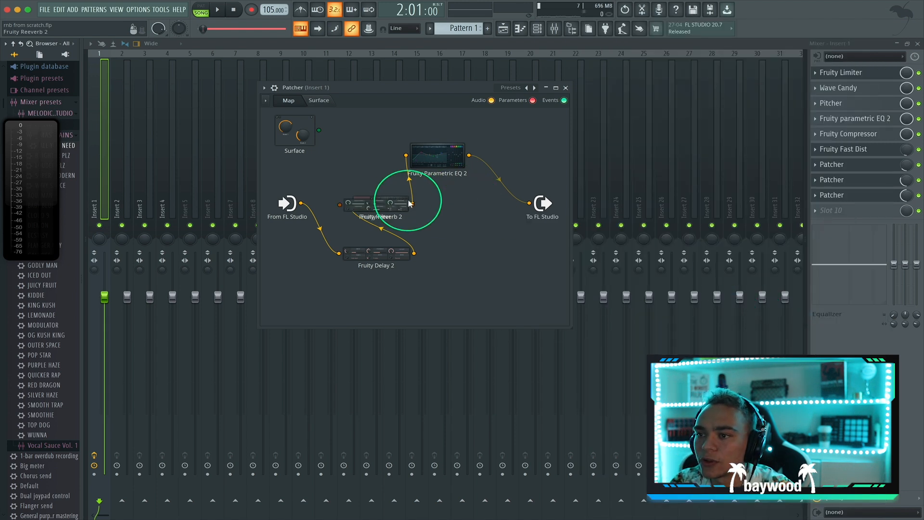
left_click_drag(401, 200, 487, 212)
left_click_drag(489, 214, 478, 235)
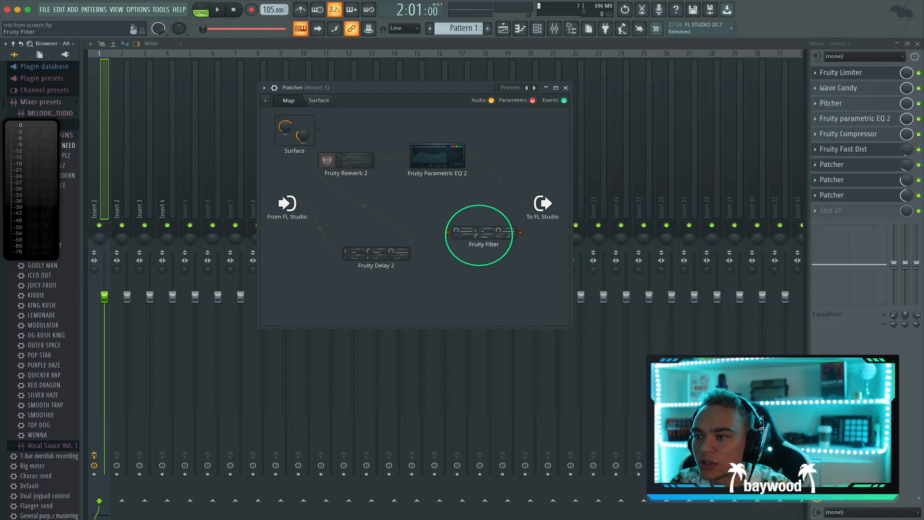
Step: Route Fruity Parametric EQ 2 through Fruity Filter to the output in the second Patcher and open the filter's settings
left_click_drag(470, 155, 447, 234)
left_click_drag(516, 239, 529, 205)
double_click(488, 234)
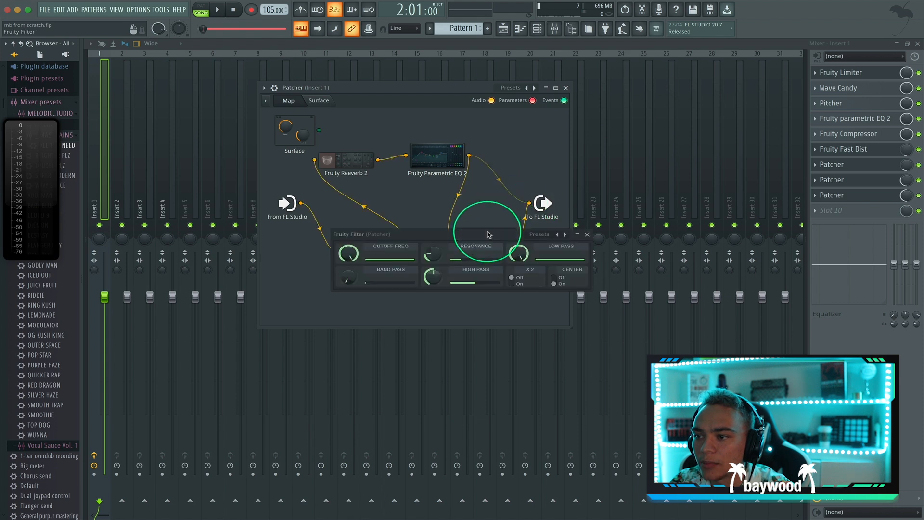
Step: Try Fruity Filter's Party next door preset during playback, reducing low pass and resonance and varying the cutoff frequency
left_click_drag(446, 236, 423, 220)
left_click(517, 219)
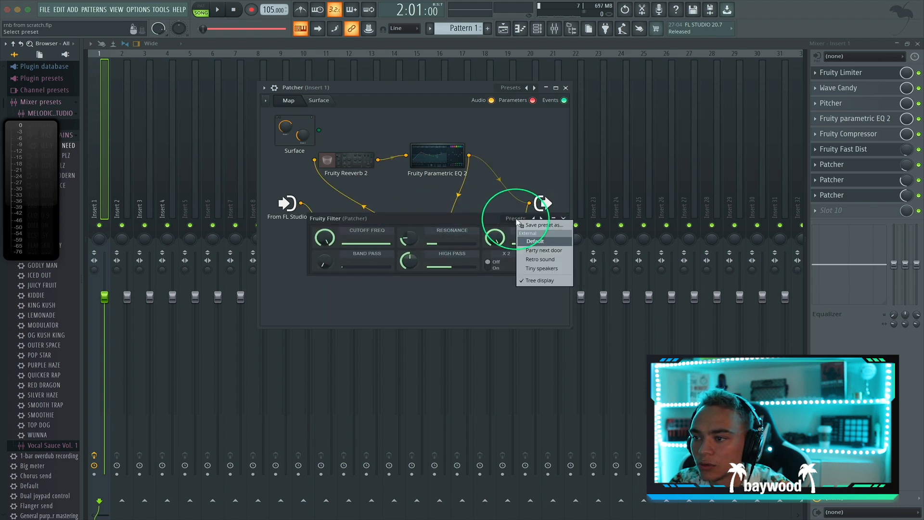
left_click(527, 251)
key("space")
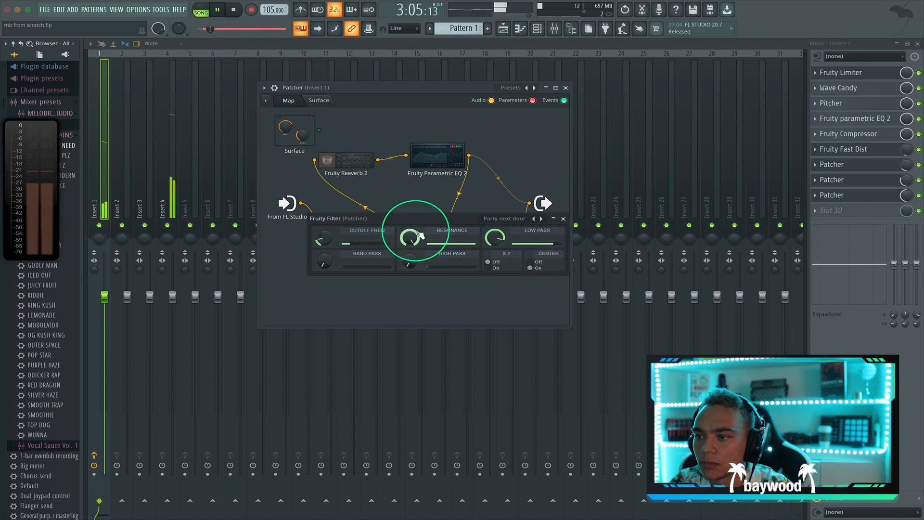
left_click_drag(495, 239, 495, 347)
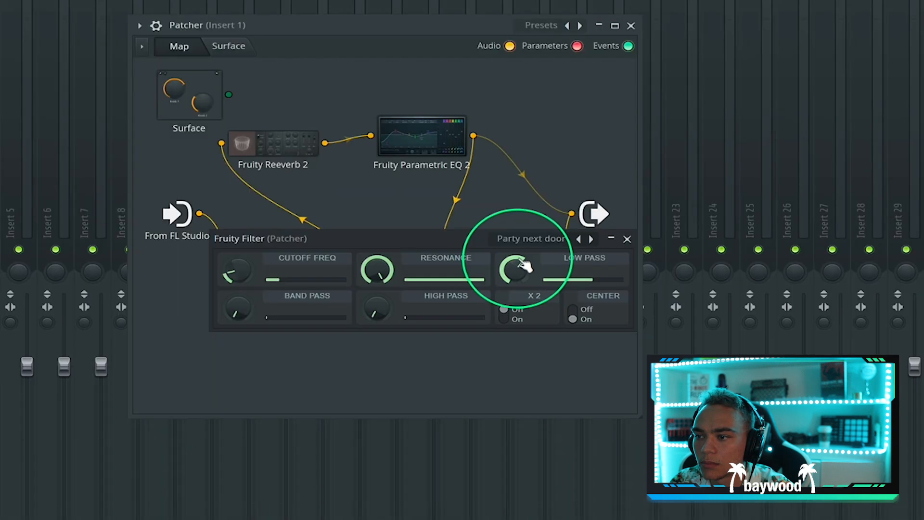
mouse_move(524, 265)
left_mouse_down()
mouse_move(502, 332)
mouse_move(521, 273)
left_mouse_up()
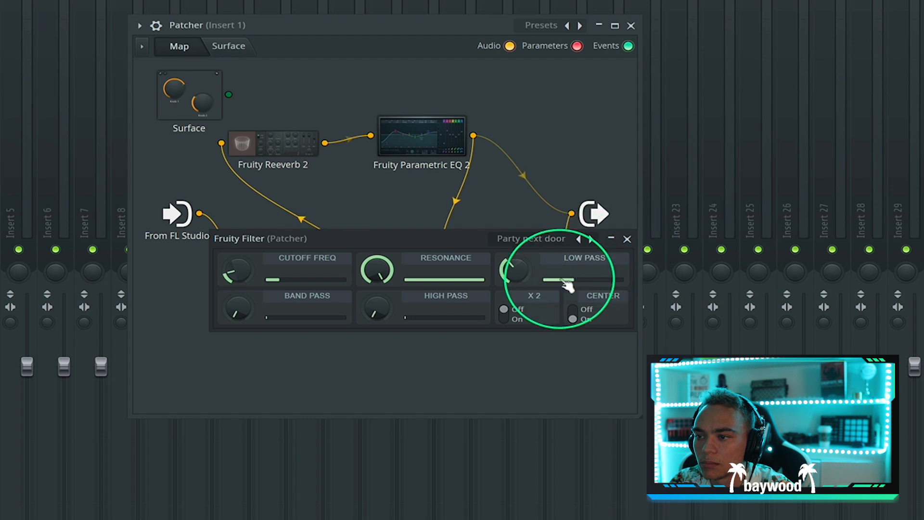
mouse_move(374, 268)
left_mouse_down()
mouse_move(373, 310)
mouse_move(385, 278)
left_mouse_up()
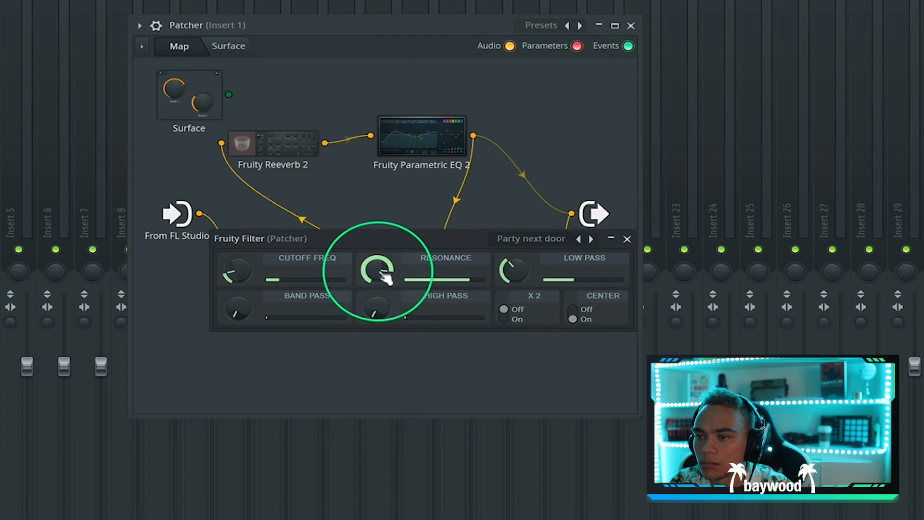
left_click_drag(237, 269, 248, 182)
left_click_drag(503, 281, 514, 212)
Step: Load Fruity Filter's Retro sound preset, reduce its high pass, add a little low pass, and close the second Patcher
left_click(518, 278)
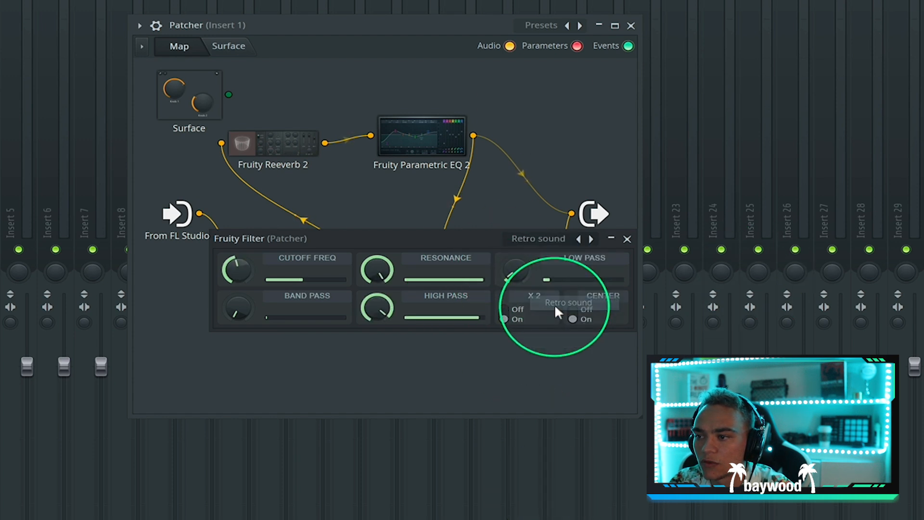
left_click(385, 272)
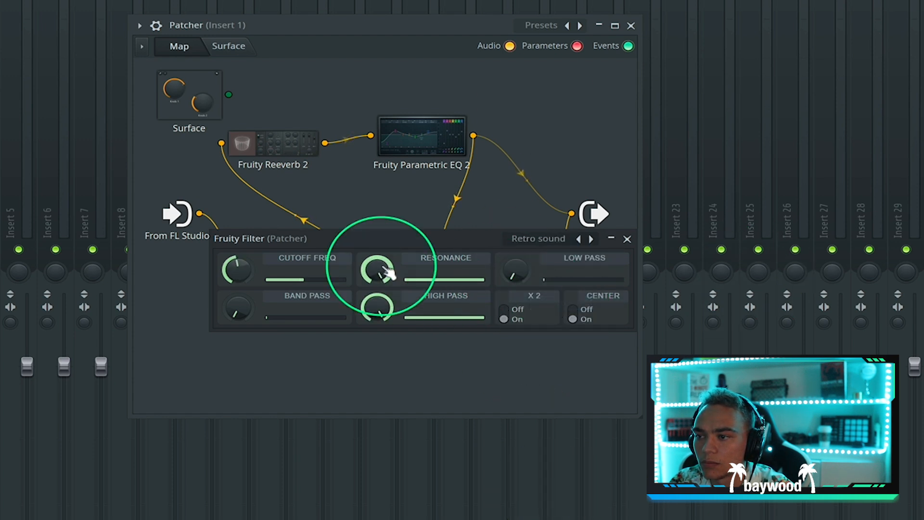
left_click(544, 238)
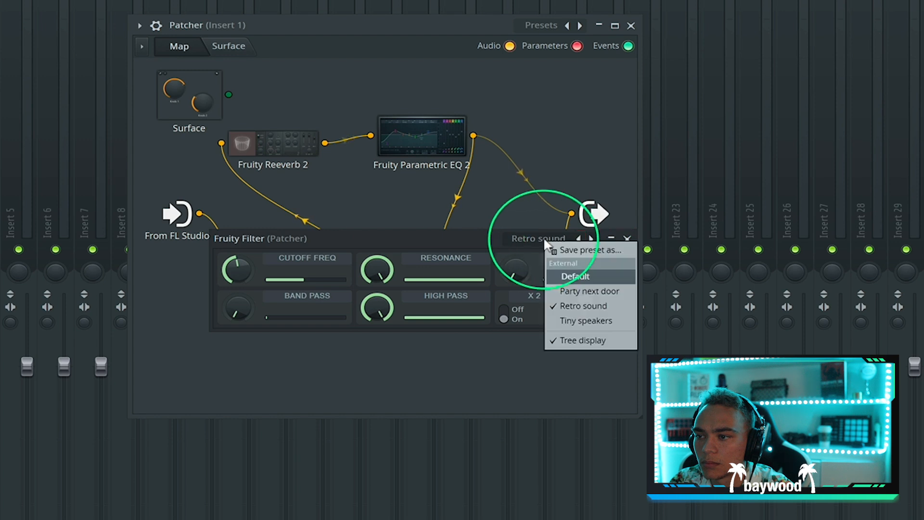
left_click(433, 241)
mouse_move(375, 311)
left_mouse_down()
mouse_move(371, 380)
mouse_move(383, 312)
left_mouse_up()
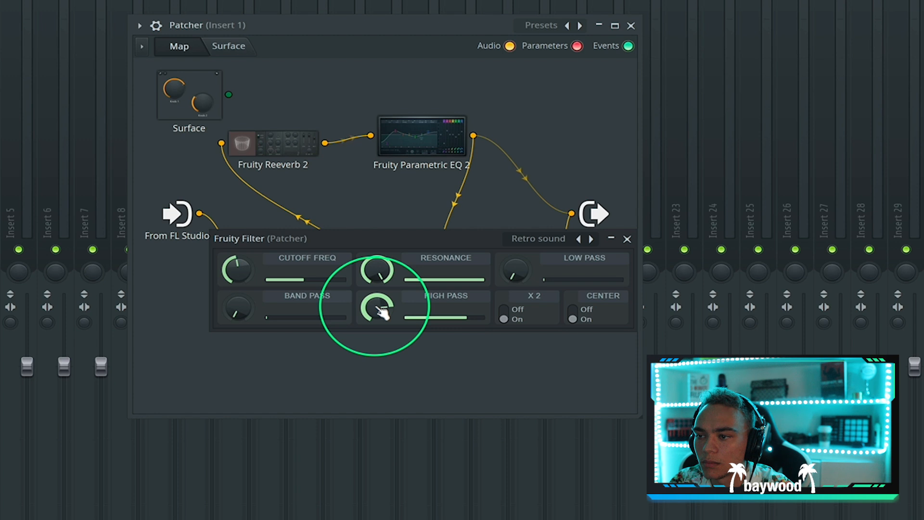
left_click_drag(513, 275, 515, 277)
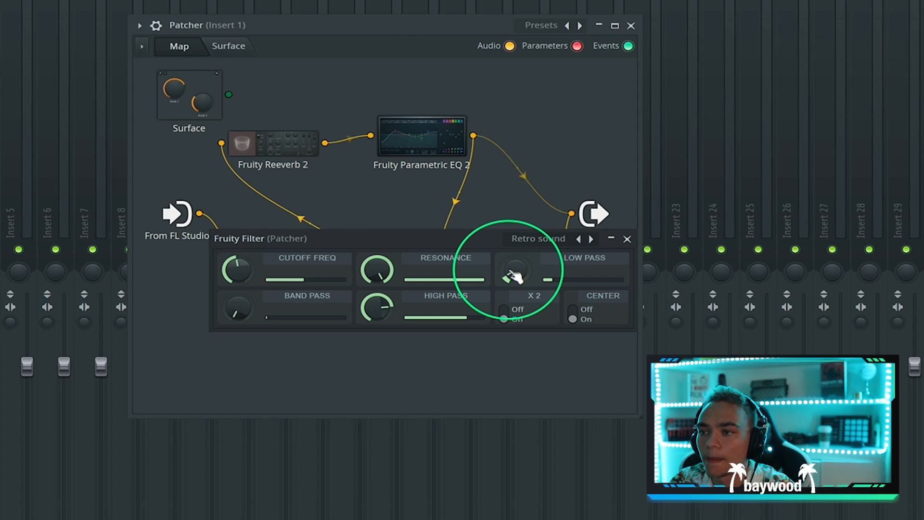
left_click(627, 239)
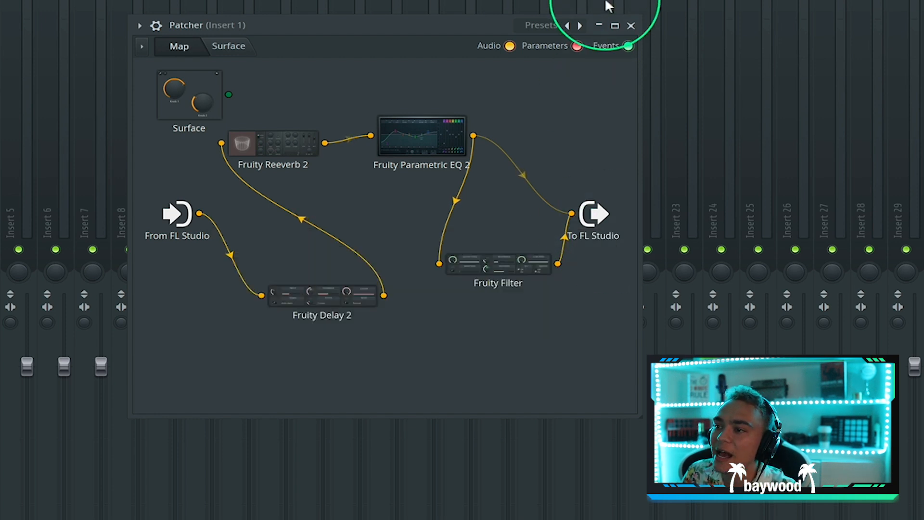
left_click(630, 27)
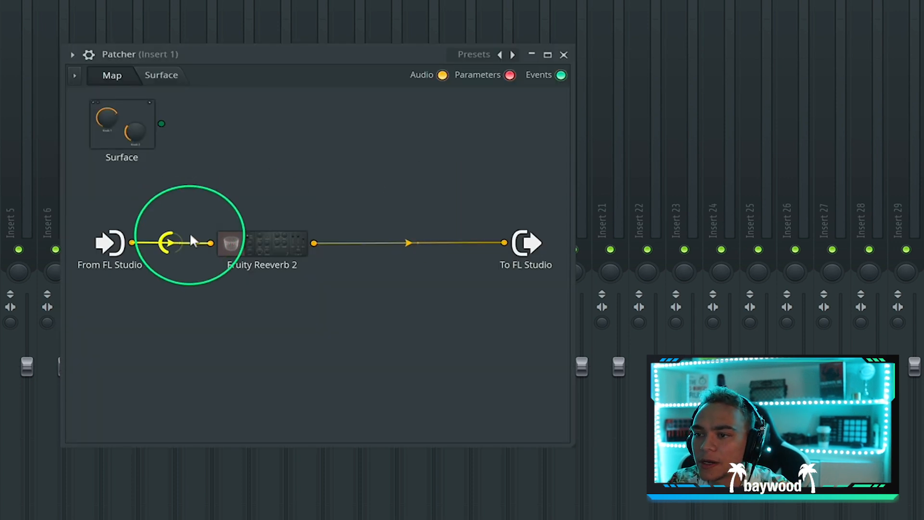
Step: Raise the wet level and low cut of Fruity Reeverb 2 in the third Patcher and close both windows
double_click(255, 248)
left_click_drag(330, 142, 395, 177)
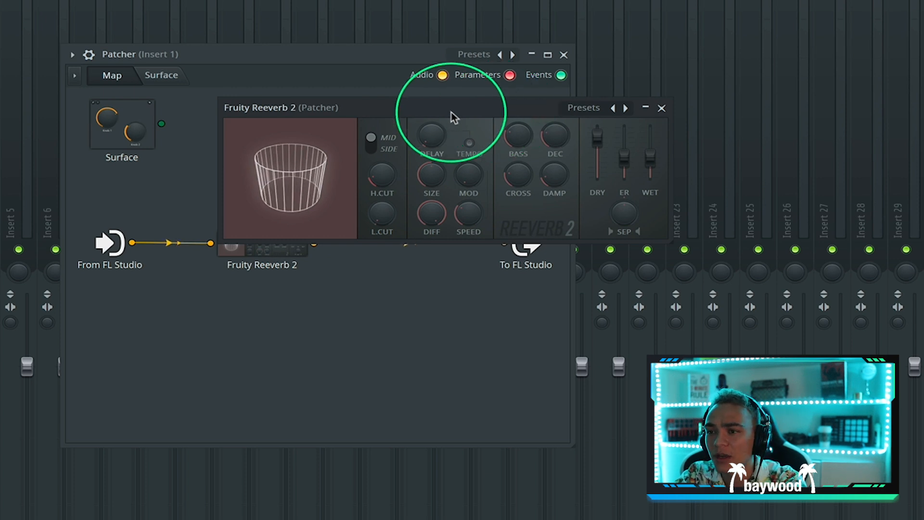
mouse_move(435, 135)
left_mouse_down()
mouse_move(436, 116)
mouse_move(436, 123)
left_mouse_up()
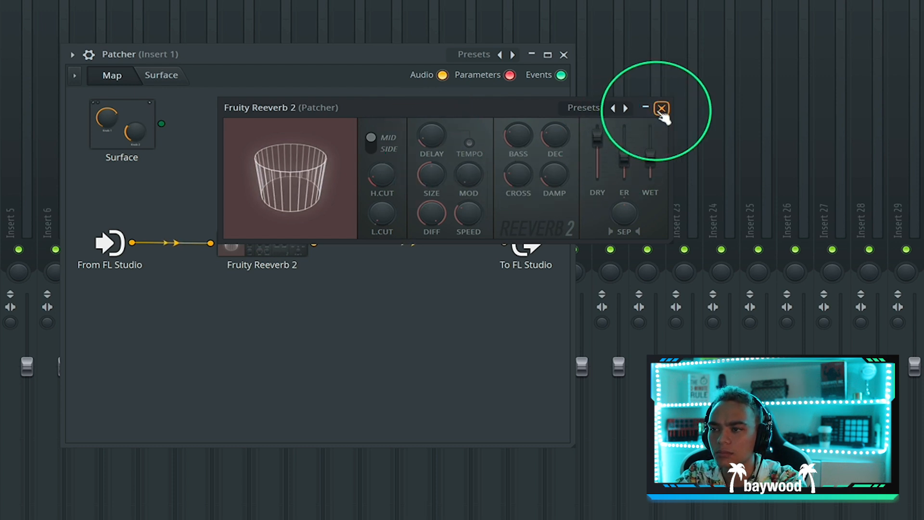
left_click_drag(651, 169, 655, 155)
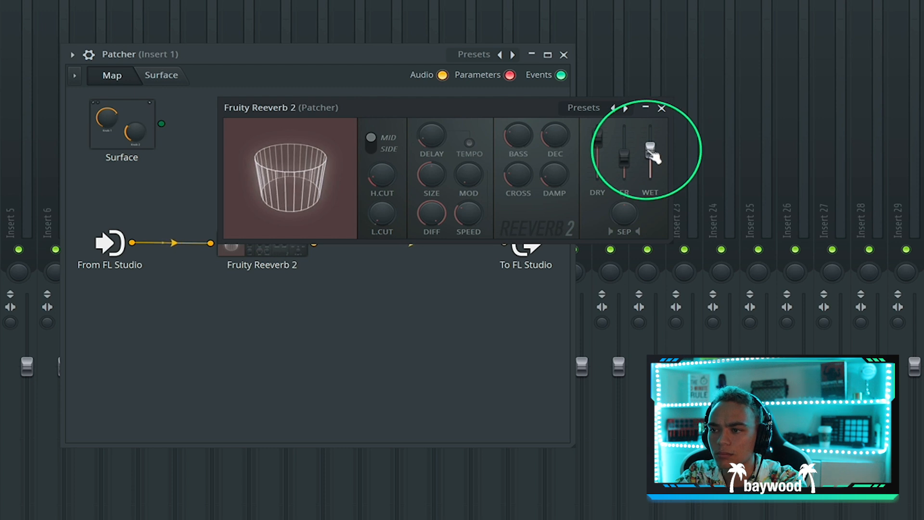
mouse_move(385, 214)
left_mouse_down()
mouse_move(385, 202)
mouse_move(386, 215)
left_mouse_up()
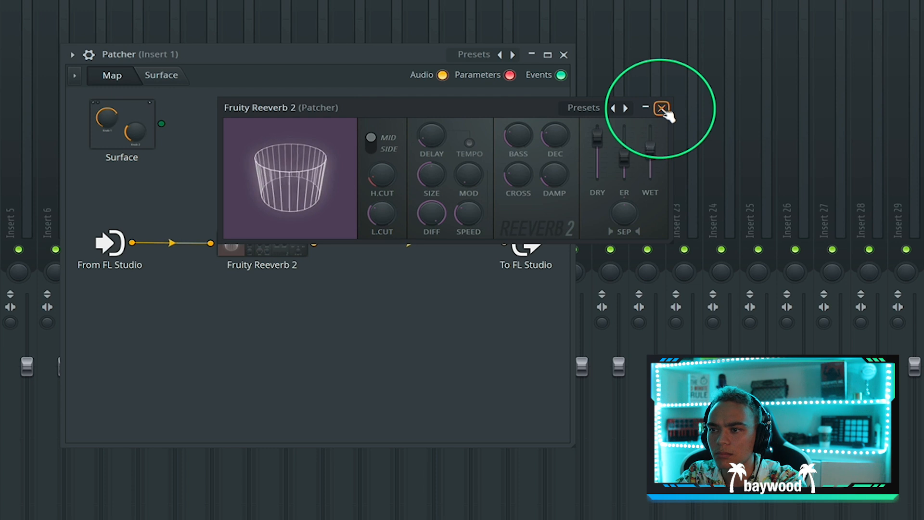
left_click_drag(380, 180, 380, 170)
scroll(379, 176, "down", 3)
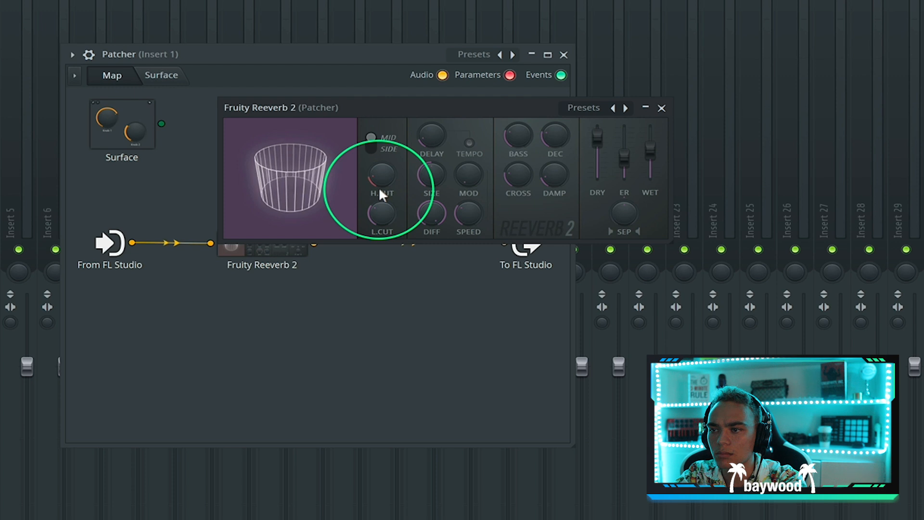
left_click(663, 109)
left_click(564, 55)
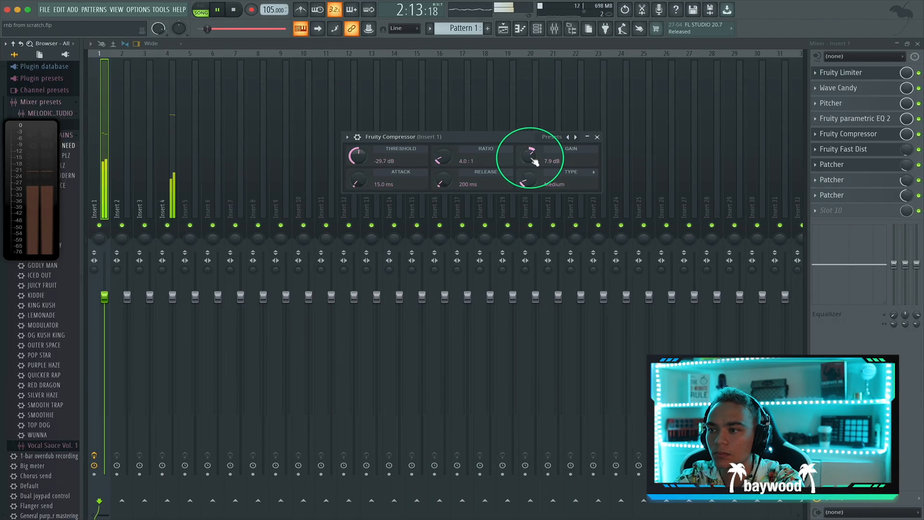
Step: Close Fruity Compressor and set the third Patcher's mix level to about 35% while auditioning the vocal
left_click(597, 137)
key("space")
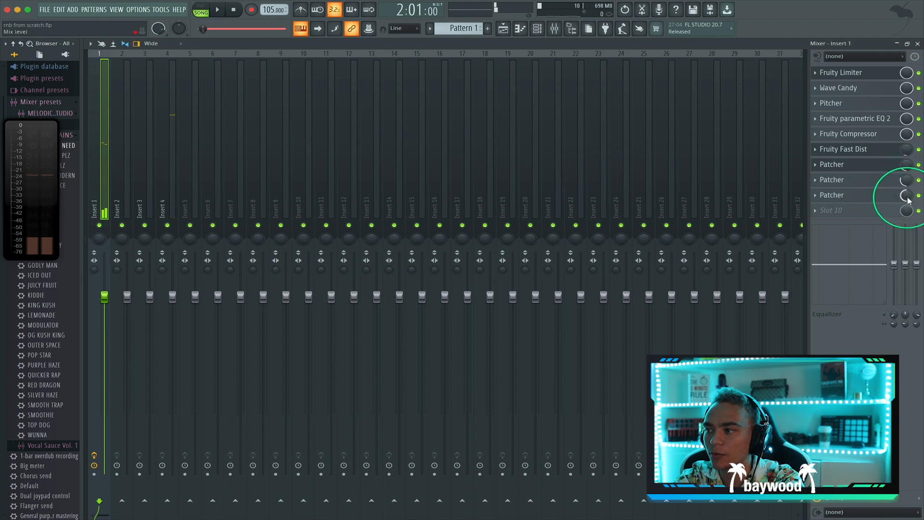
key("space")
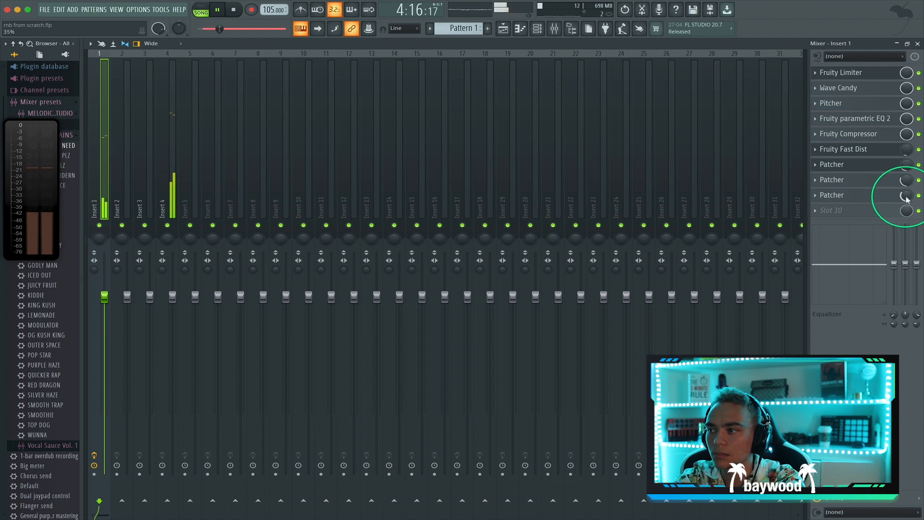
key("space")
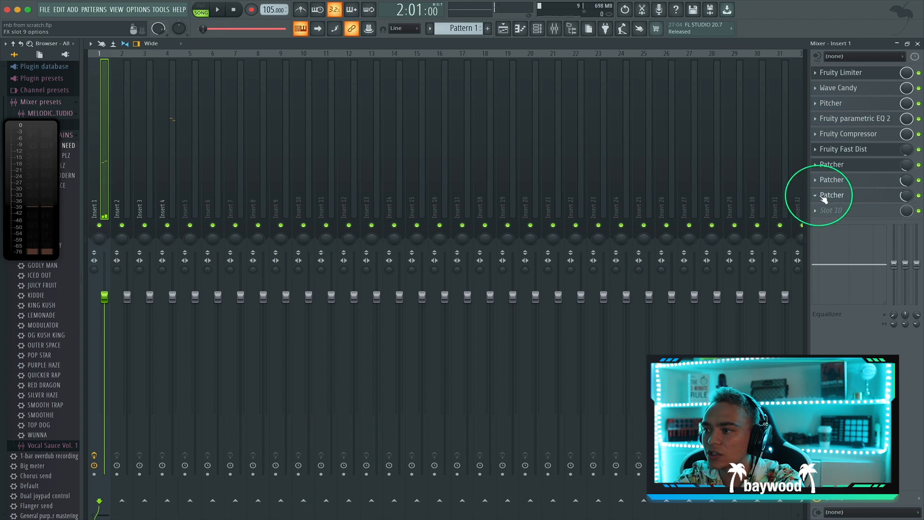
Step: Move the Patchers in slots 9 and 8 down one slot each to free slot 8
left_click(819, 197)
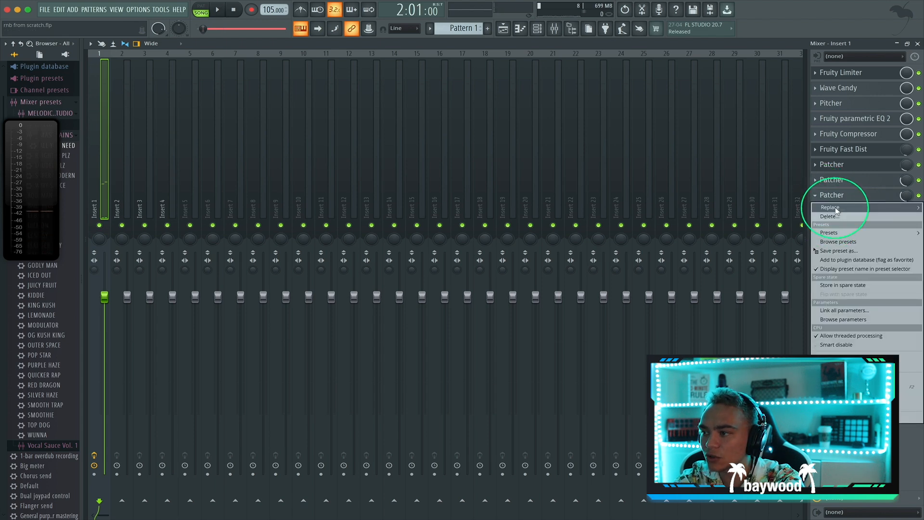
mouse_move(836, 210)
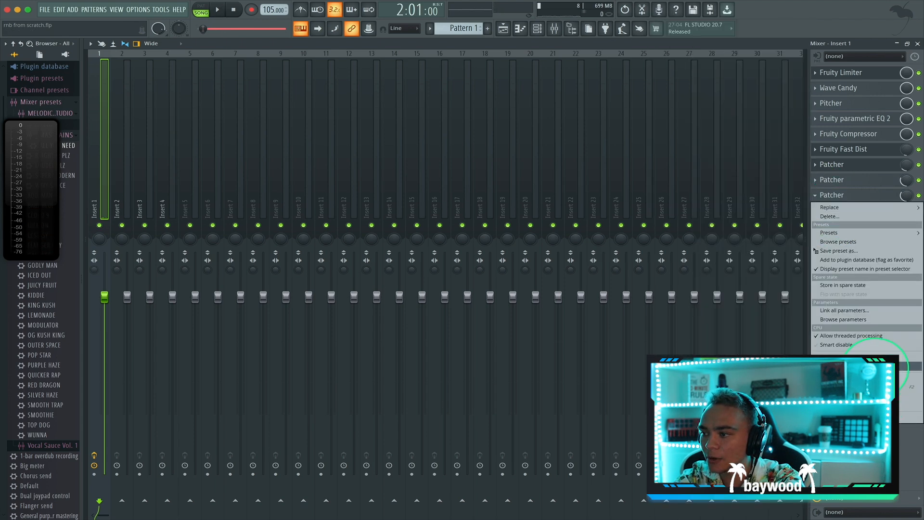
left_click(871, 365)
left_click(818, 181)
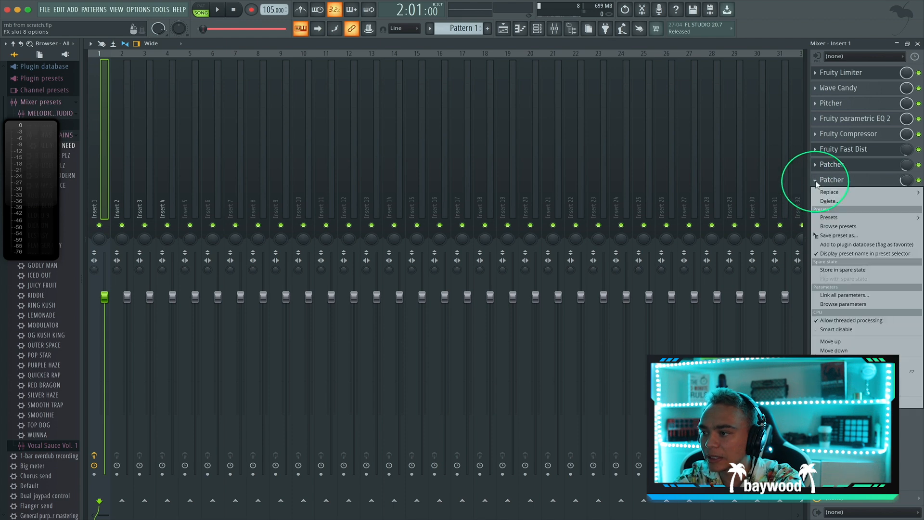
left_click(830, 351)
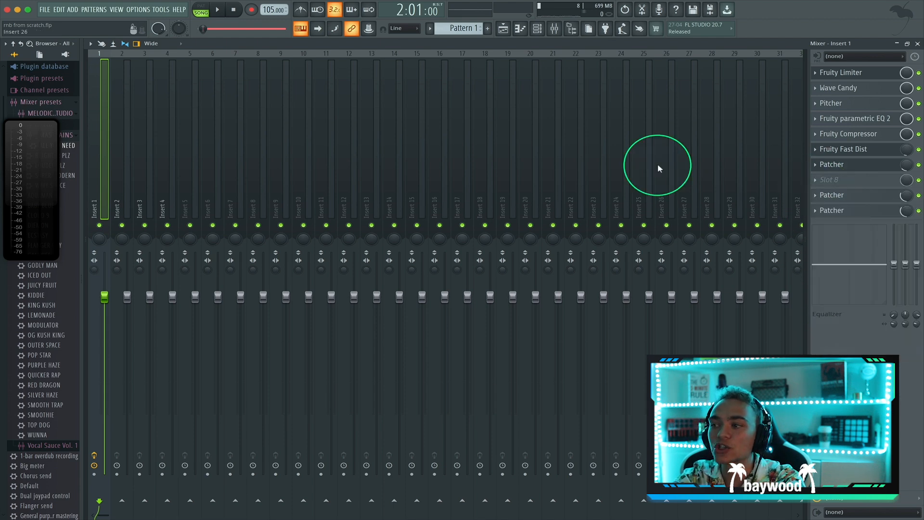
Step: Load Fruity Reeverb 2 into slot 8 and shrink its room size for playback
left_click(816, 181)
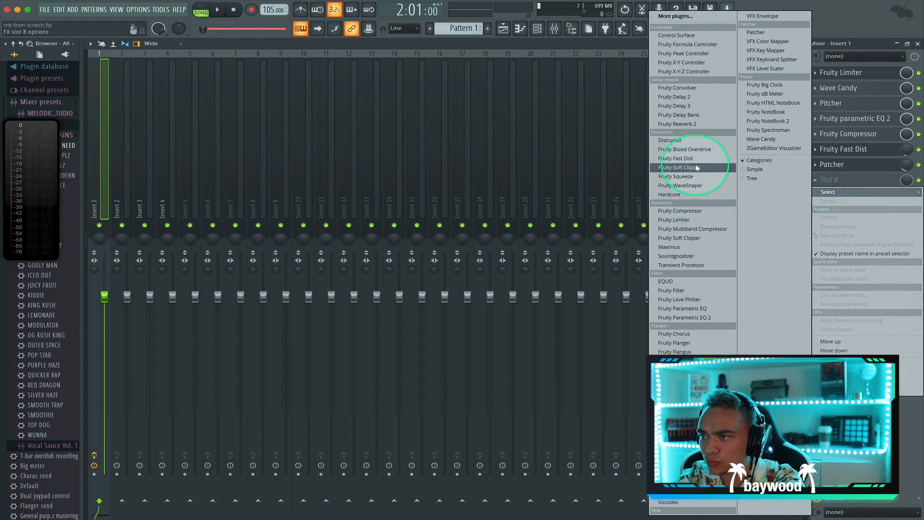
left_click(696, 126)
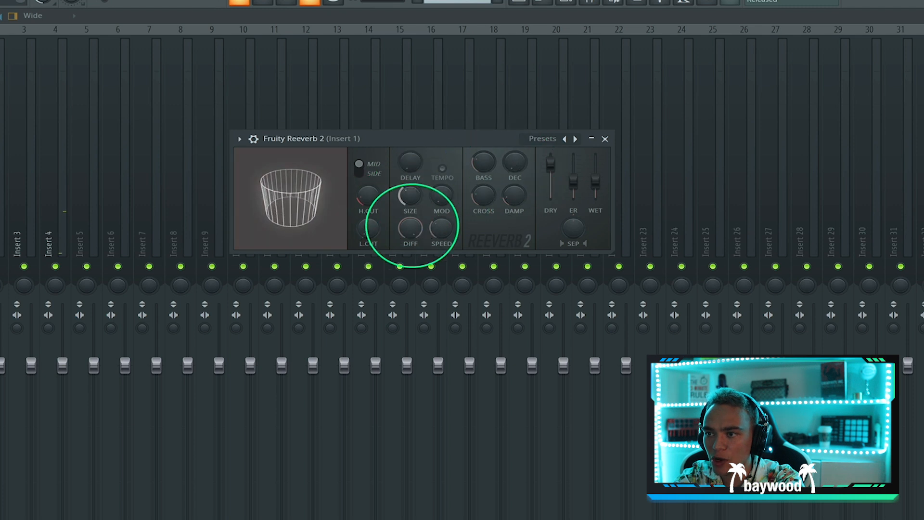
mouse_move(412, 225)
left_mouse_down()
mouse_move(413, 263)
mouse_move(418, 240)
left_mouse_up()
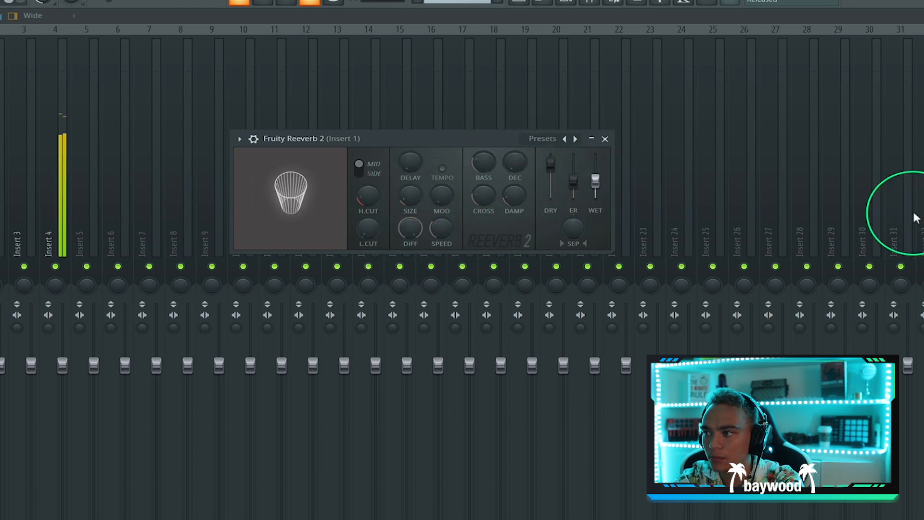
key("Escape")
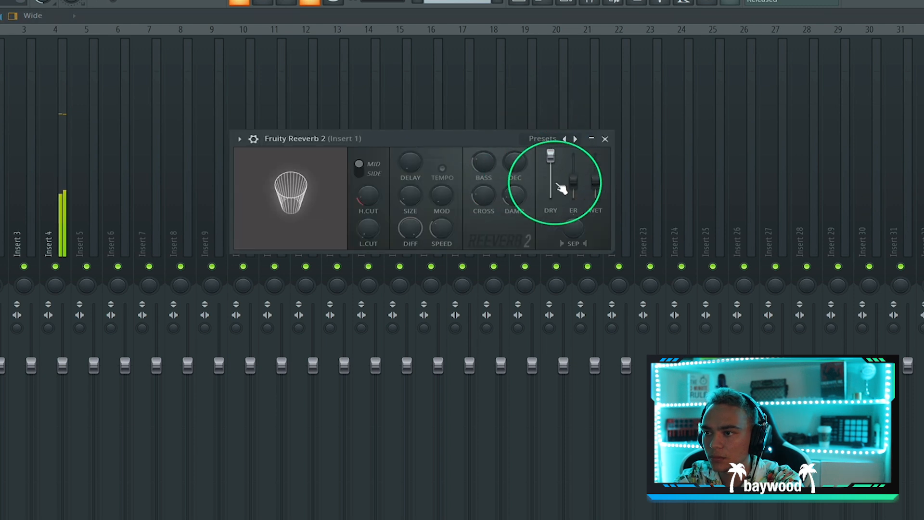
Step: Set the slot 8 reverb's wet level to 125% and decay to 0.7 sec, bring dry to minimum, and raise the low cut
left_click_drag(551, 155, 593, 186)
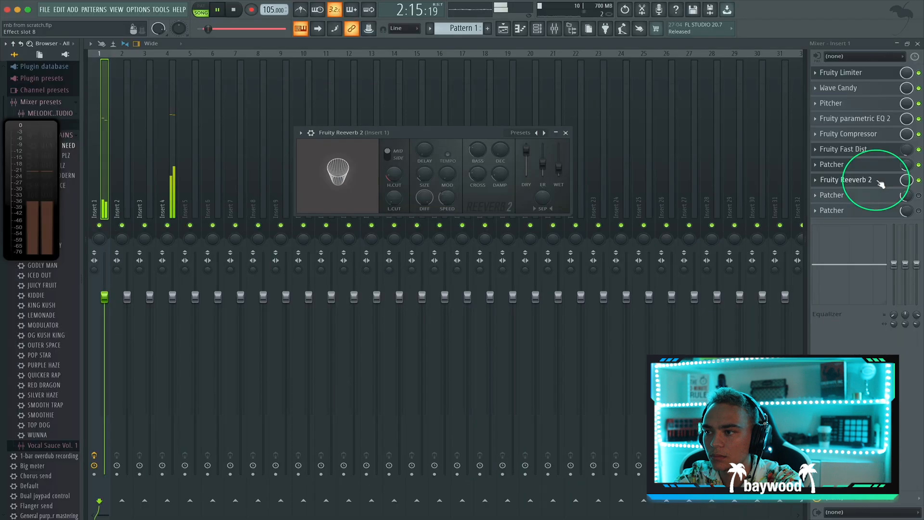
left_click_drag(558, 168, 570, 92)
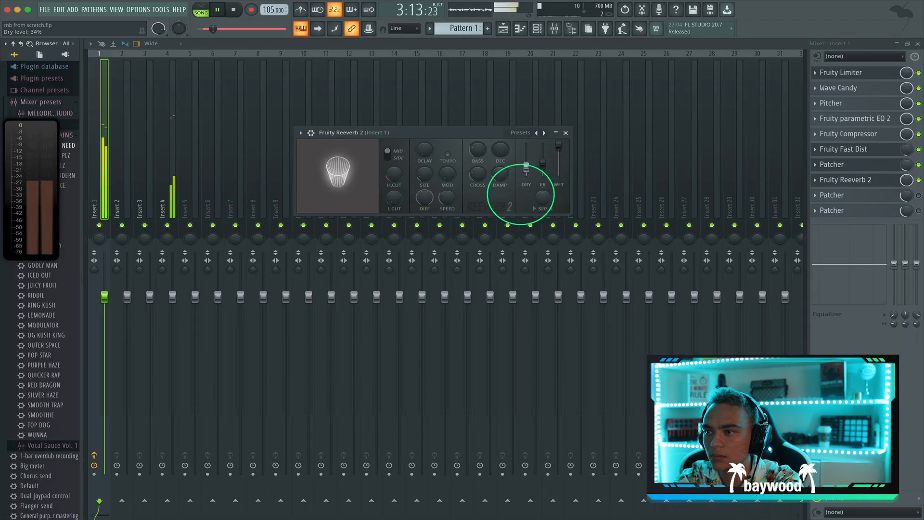
left_click_drag(524, 167, 522, 193)
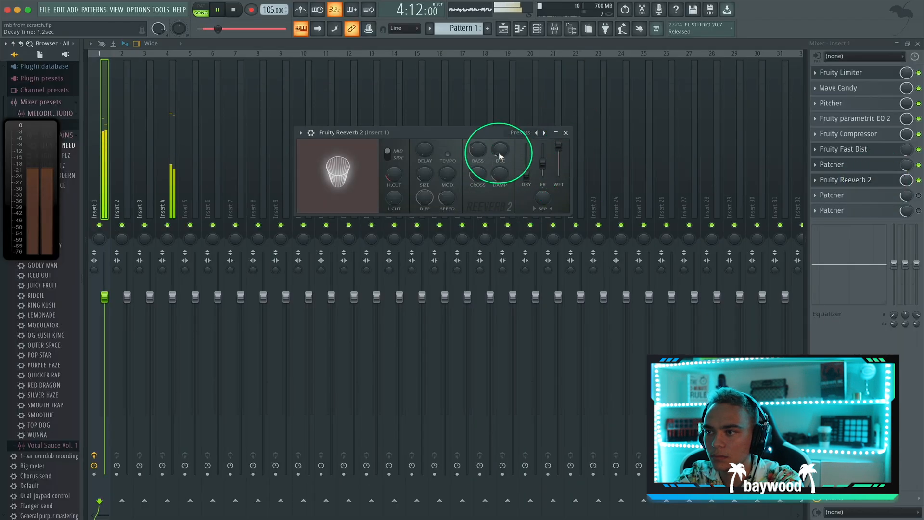
left_click_drag(500, 156, 500, 163)
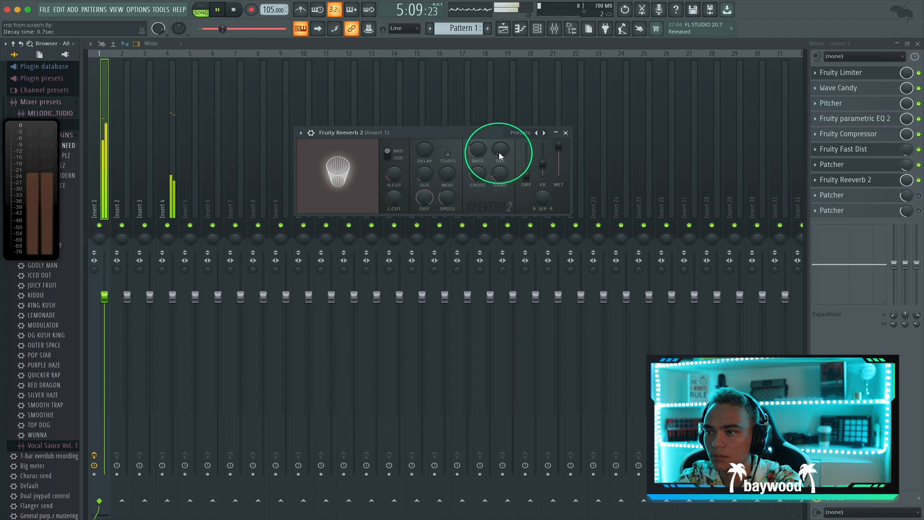
left_click_drag(434, 72, 393, 176)
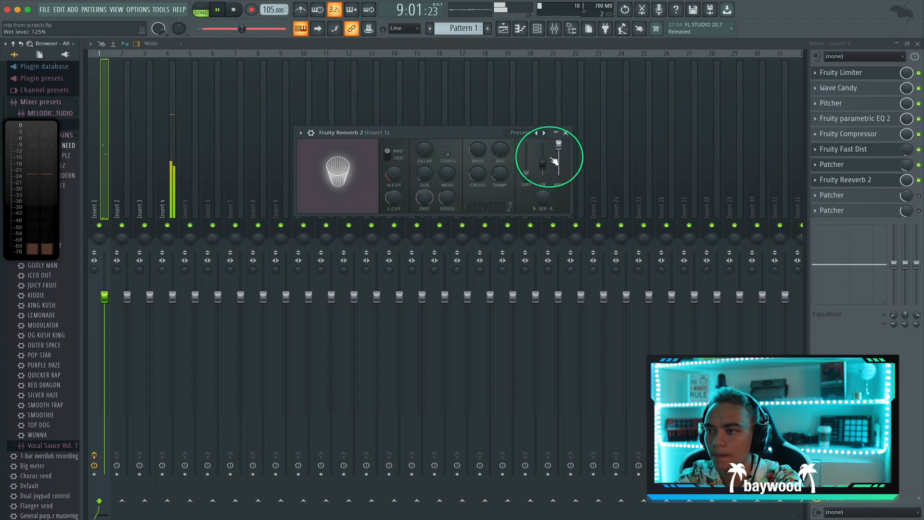
Step: Lower the slot 8 reverb's mix level during playback and check the noise gate in Fruity Limiter
left_click_drag(906, 181, 907, 236)
key("space")
left_click(860, 74)
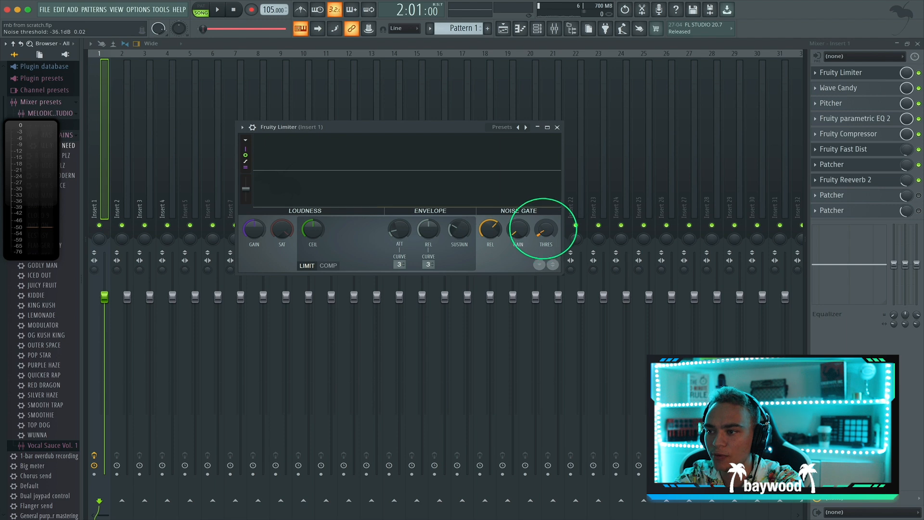
left_click(556, 127)
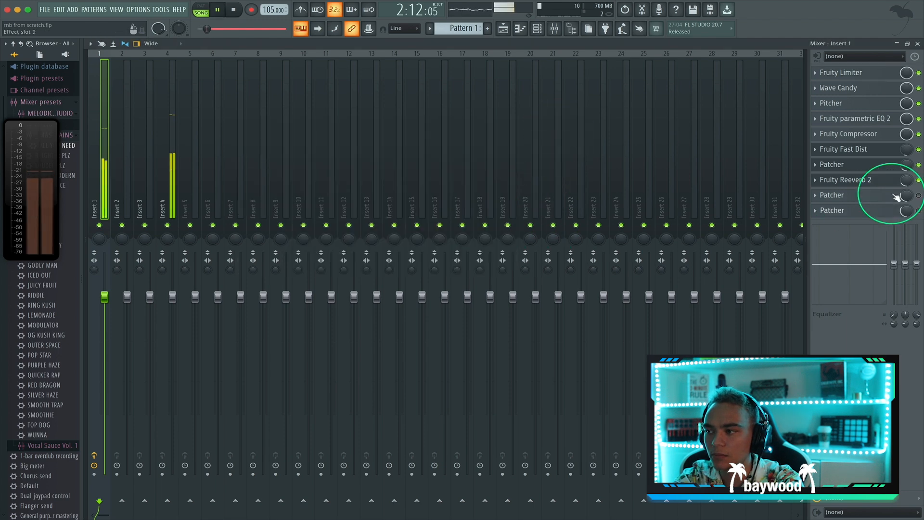
Step: Enable the Patcher in slot 9, open its map and slightly lower its mix level
left_click(918, 196)
key("space")
left_click(867, 195)
left_click_drag(905, 196, 905, 201)
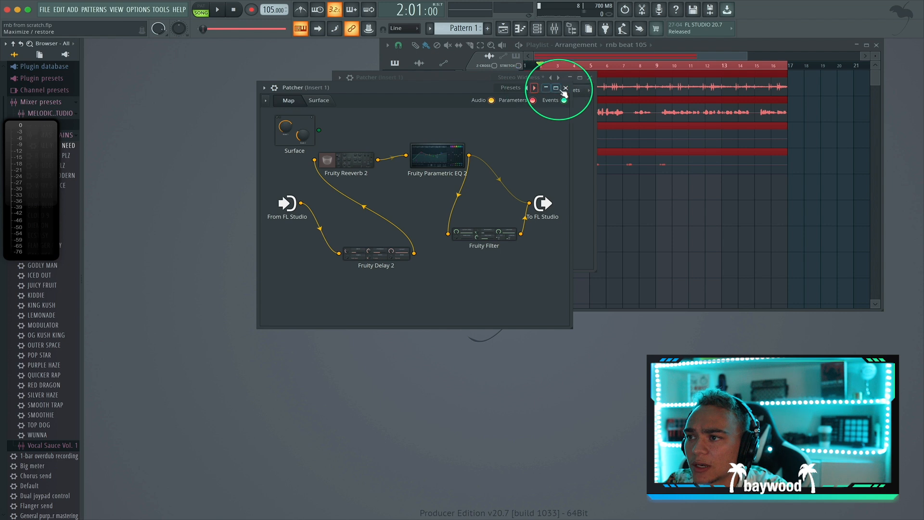
Step: Close the open Patcher windows and unmute the DEEP VOX track in the playlist for playback
left_click(563, 89)
left_click(590, 78)
left_click(590, 78)
left_click(562, 132)
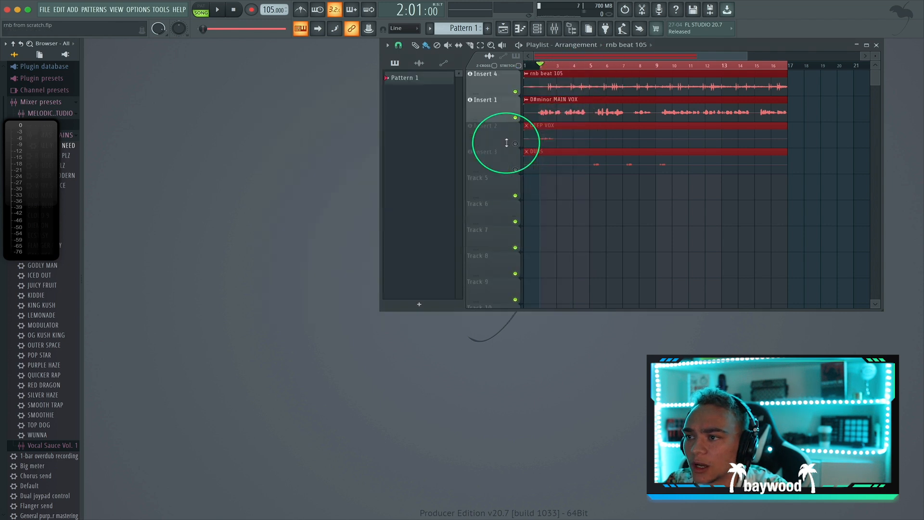
left_click(515, 144)
key("space")
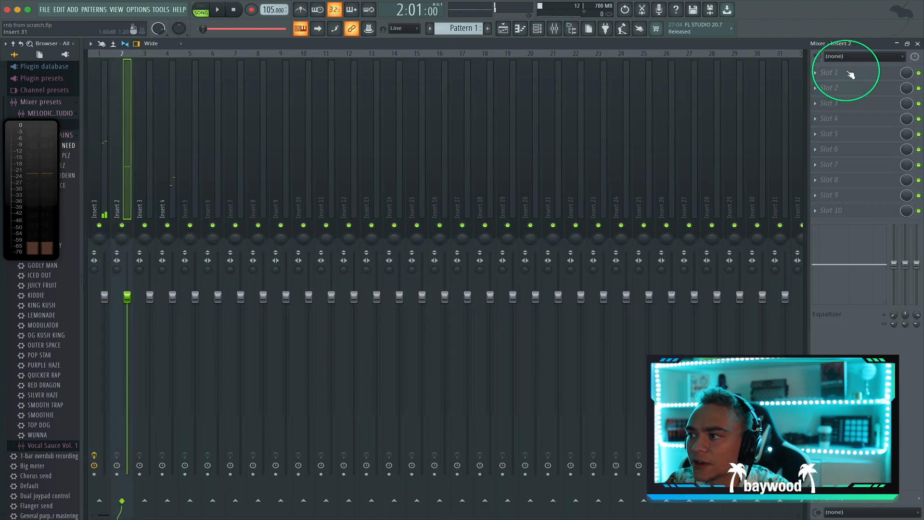
Step: Load Patcher into slot 1 of mixer Insert 2 and apply its Stereo Widness preset
left_click(815, 79)
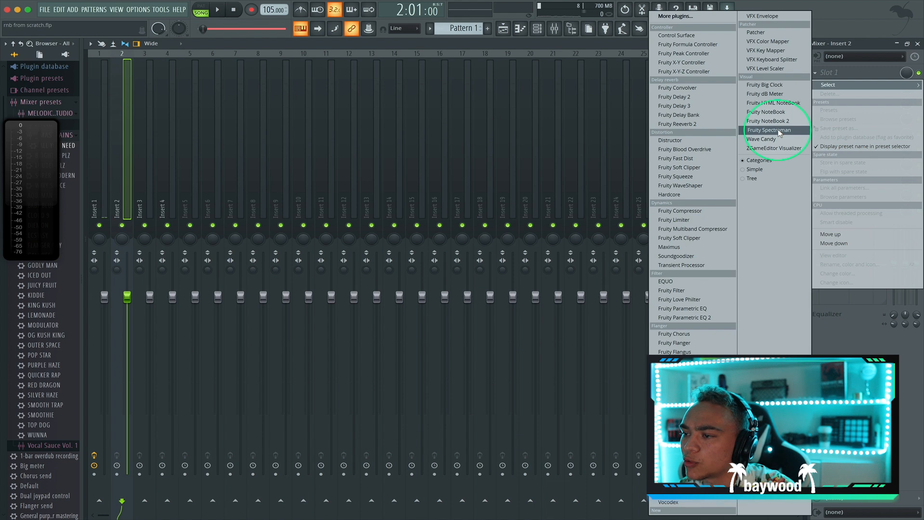
left_click(685, 335)
left_click(828, 87)
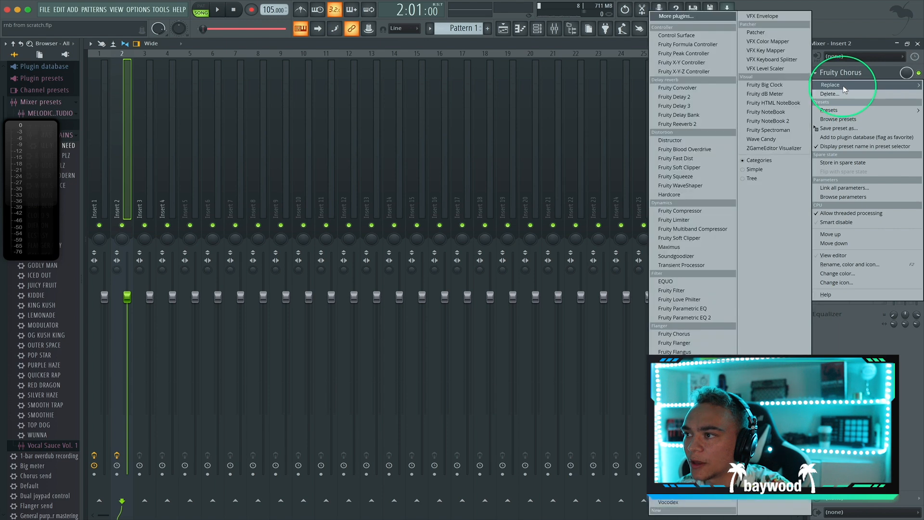
left_click(757, 32)
left_click(422, 138)
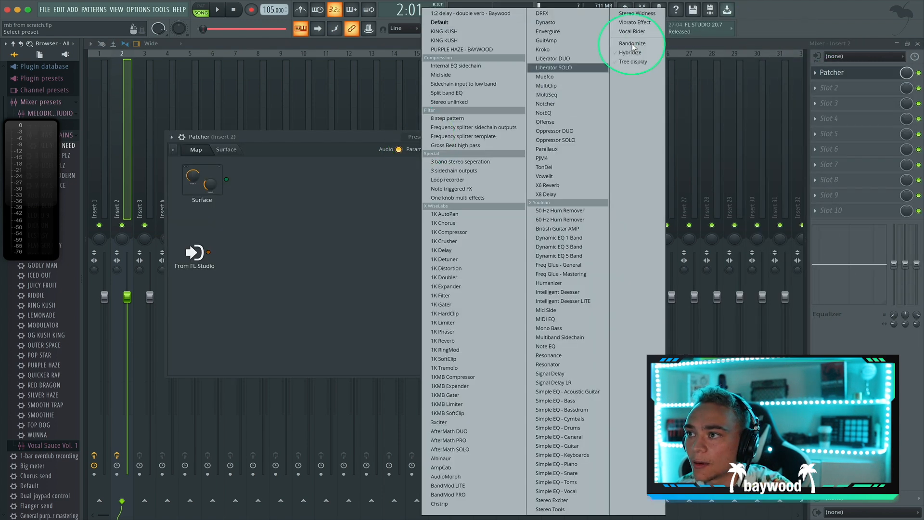
left_click(647, 16)
Step: Adjust the Patcher's Wideness to about halfway while auditioning the deep vocal, and close the plugin
left_click_drag(303, 140, 389, 121)
left_click_drag(396, 217, 457, 62)
key("space")
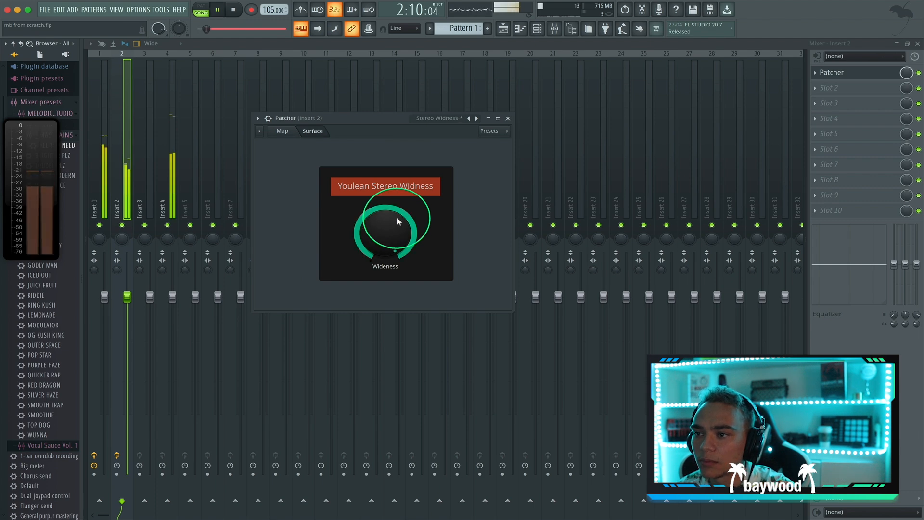
mouse_move(397, 222)
left_mouse_down()
mouse_move(397, 260)
mouse_move(393, 227)
left_mouse_up()
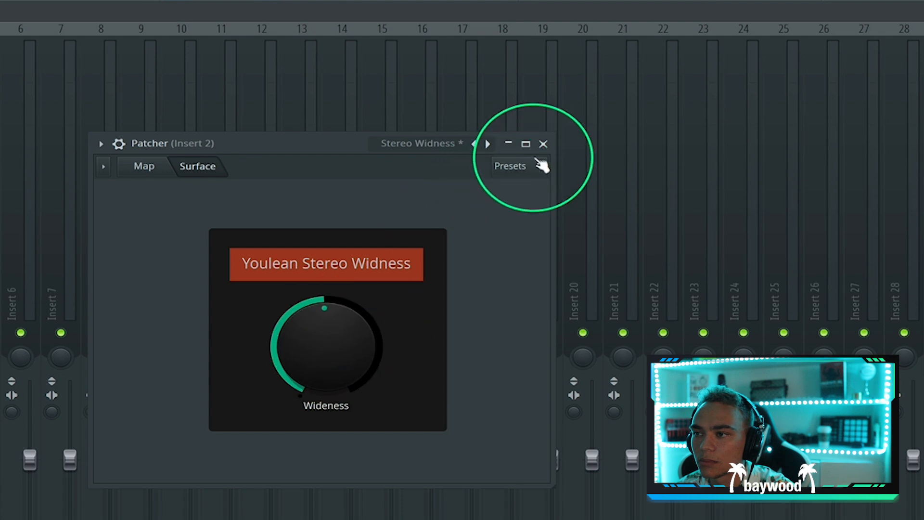
left_click(543, 144)
Step: Load Fruity Compressor into slot 2 of Insert 2 with threshold -31.2 dB, ratio 6.2:1 and gain 4.2 dB
left_click(818, 88)
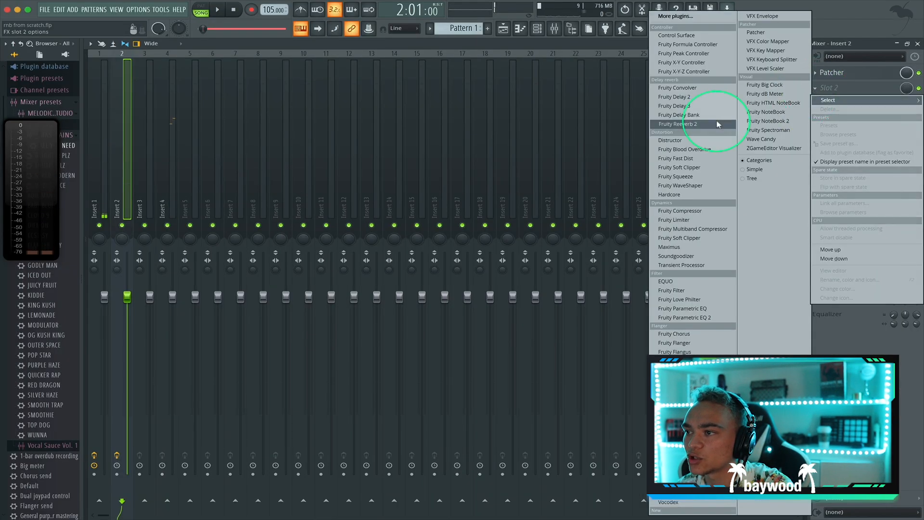
left_click(680, 211)
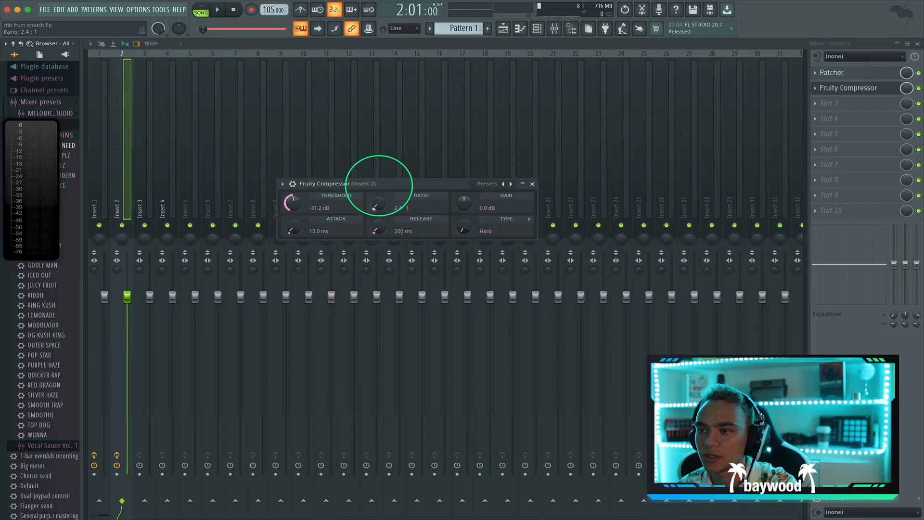
left_click_drag(385, 167, 384, 166)
key("space")
left_click_drag(468, 212, 468, 207)
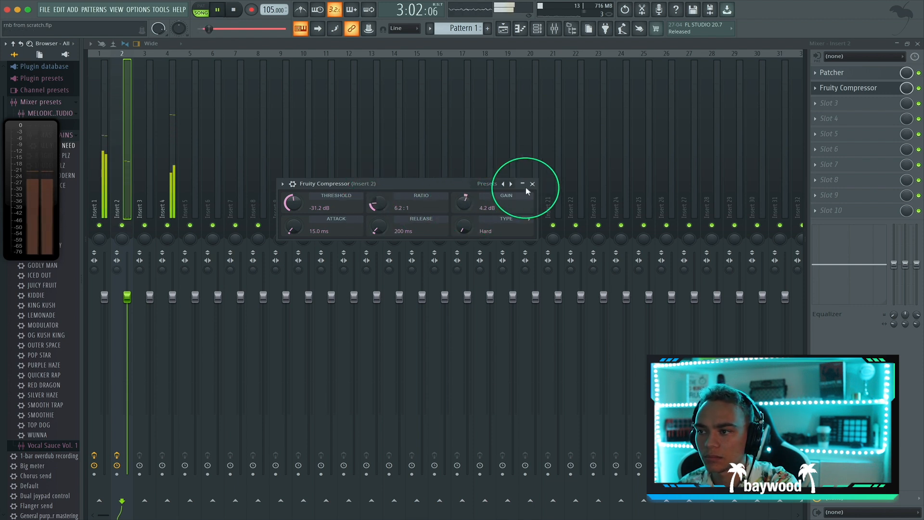
left_click(533, 184)
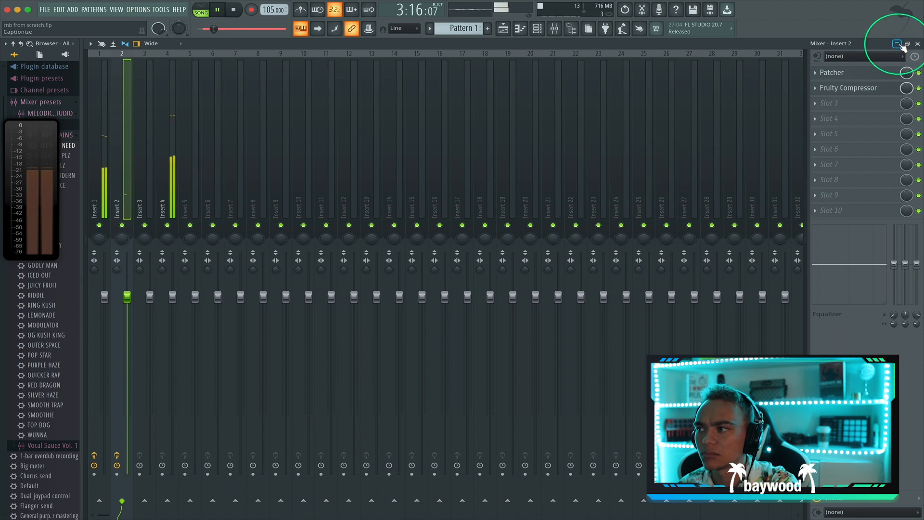
Step: Unmute the DUBS track in the playlist and audition it with mixer Insert 3 selected
left_click(918, 43)
key("space")
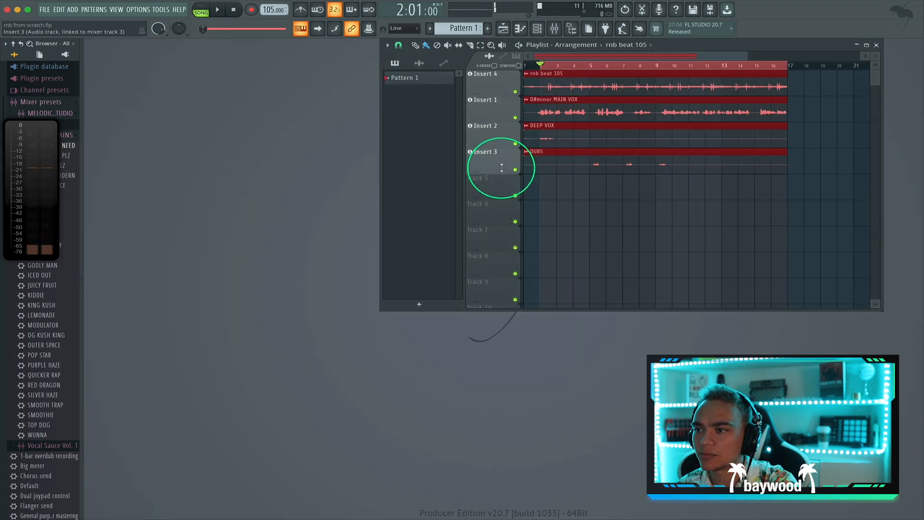
left_click(554, 28)
key("space")
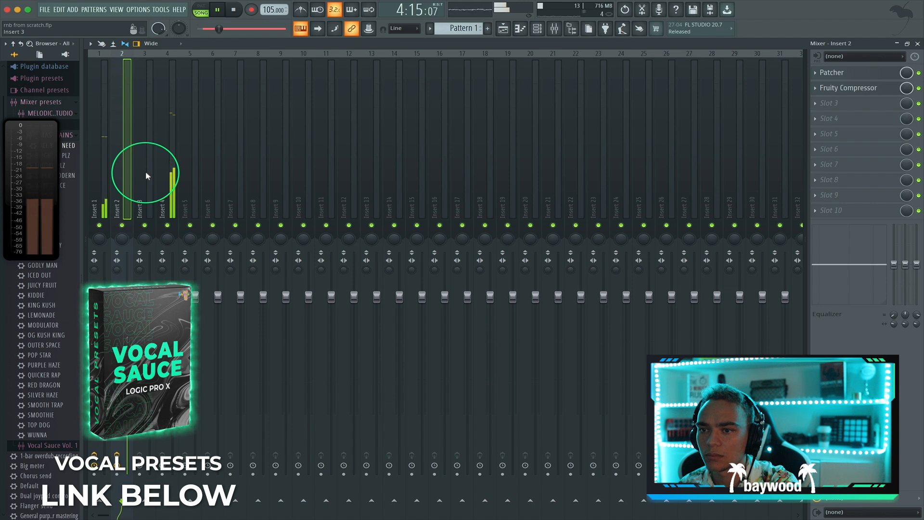
left_click(145, 171)
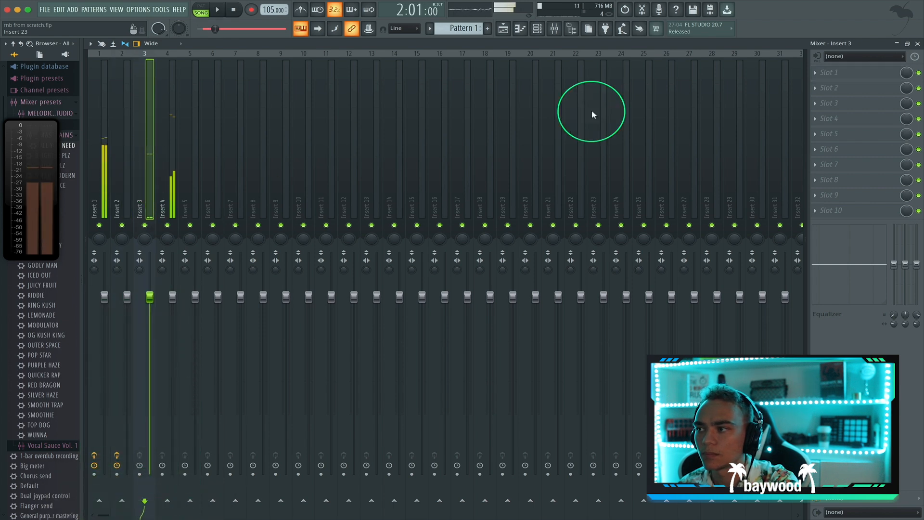
key("space")
key("space")
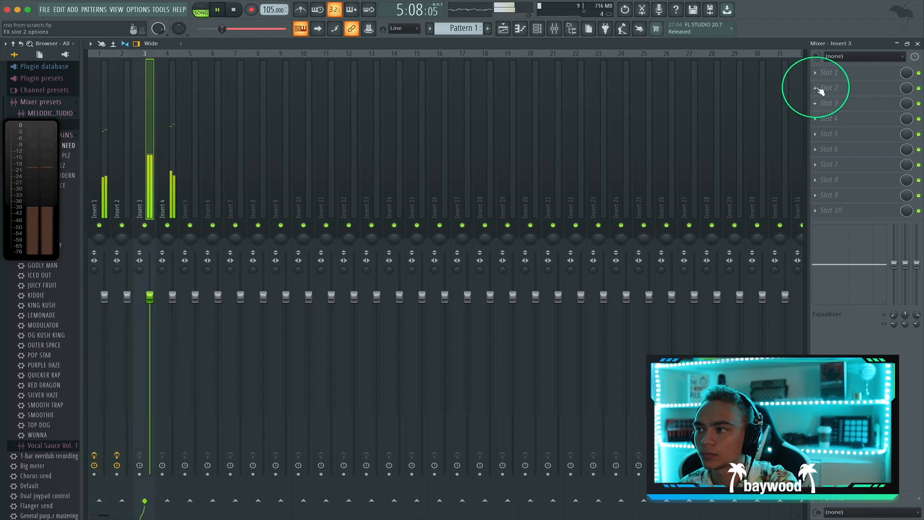
left_click(817, 73)
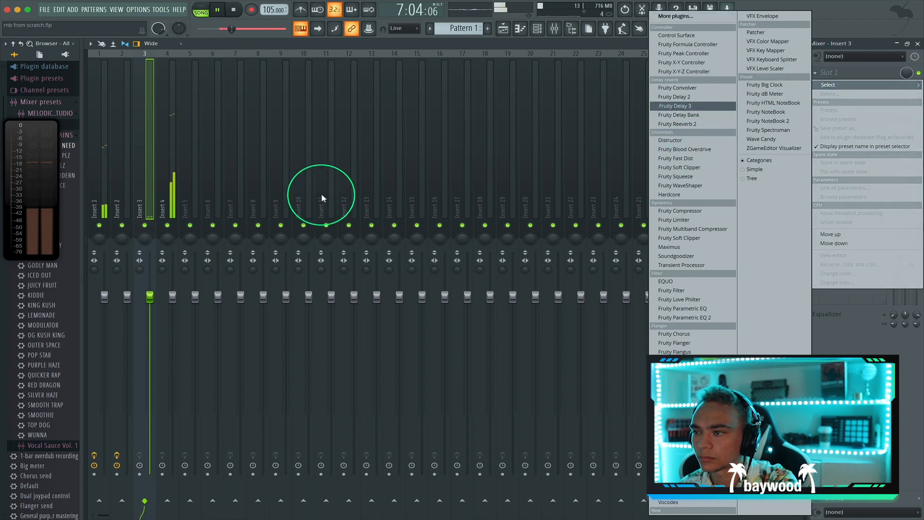
left_click(440, 165)
key("space")
Step: Save the mixer track state of Insert 1 as "RNB HOOK" in the Mixer presets folder
left_click(111, 152)
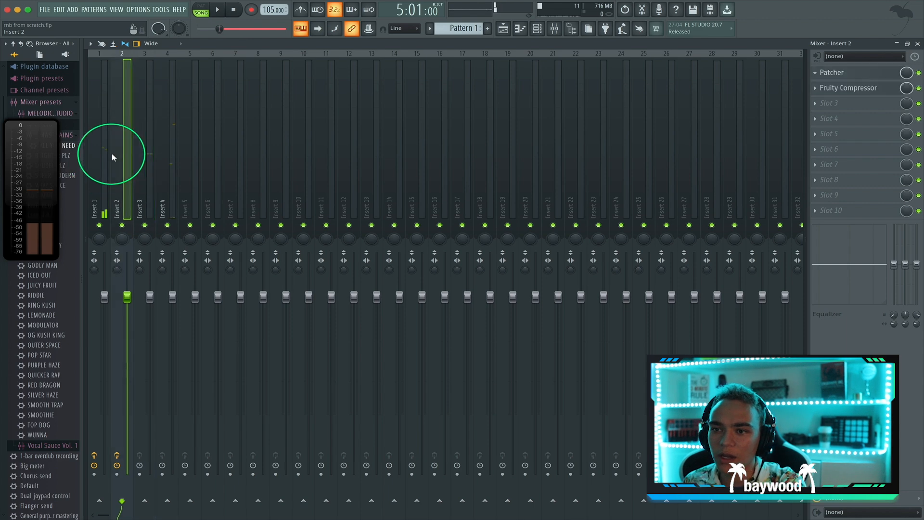
left_click(93, 154)
right_click(96, 128)
mouse_move(168, 101)
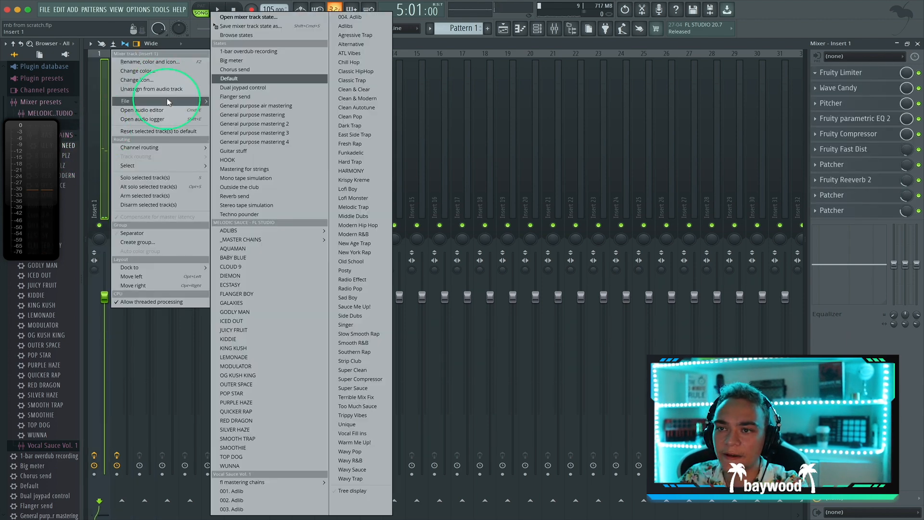
left_click(240, 28)
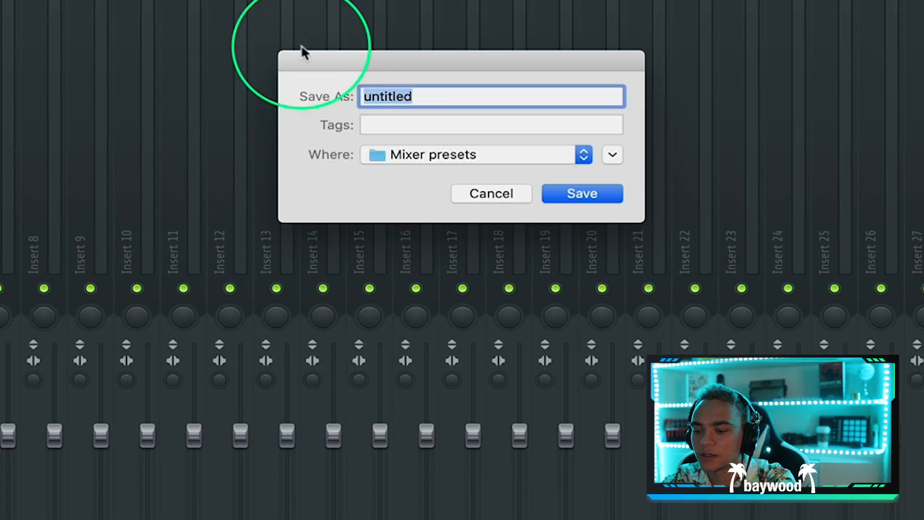
type("RNB HOO")
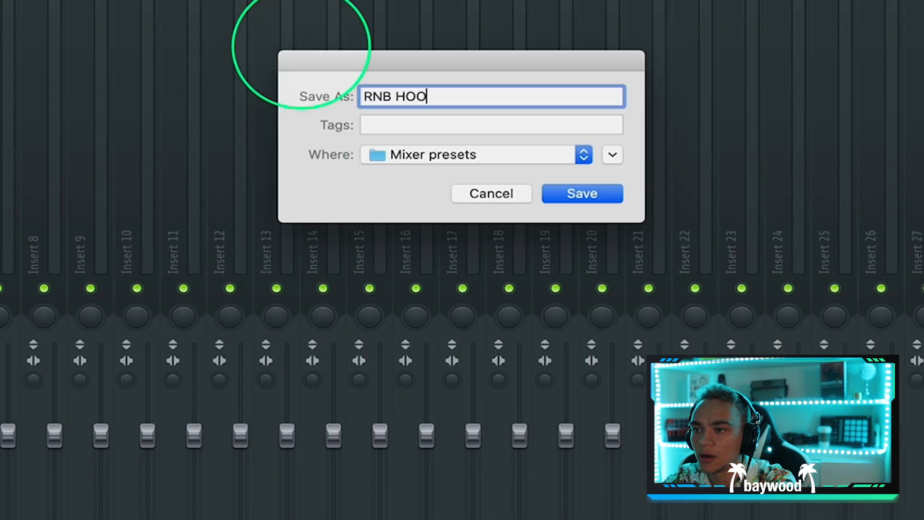
key("Return")
Step: Load the saved RNB HOOK track state onto mixer Insert 3 and audition the dubs
left_click(138, 148)
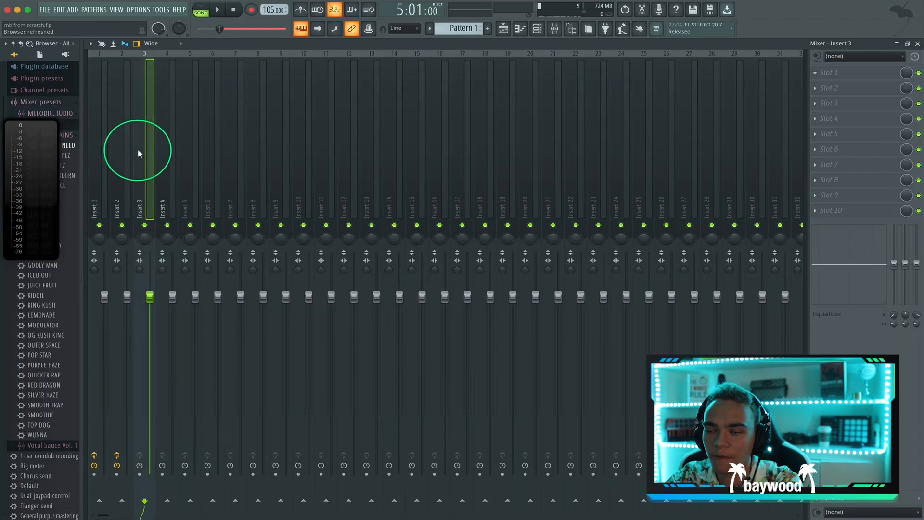
right_click(140, 121)
mouse_move(215, 102)
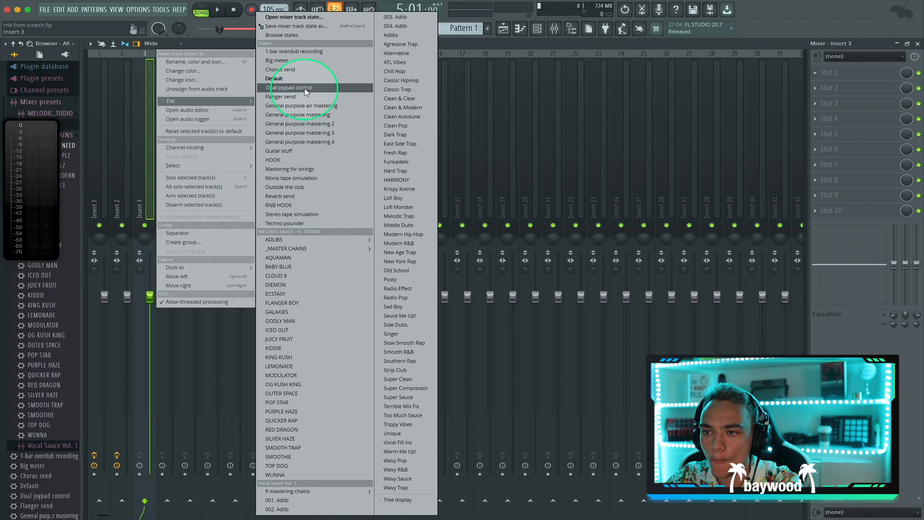
left_click(309, 206)
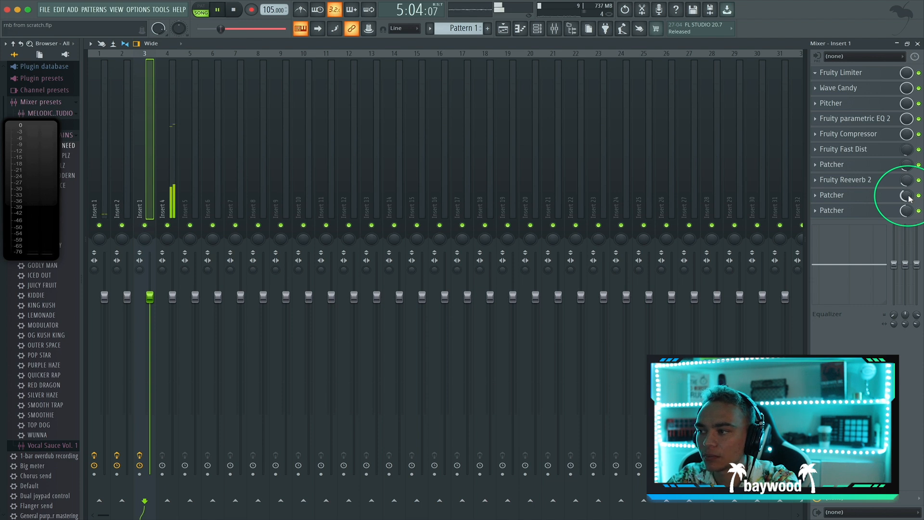
key("space")
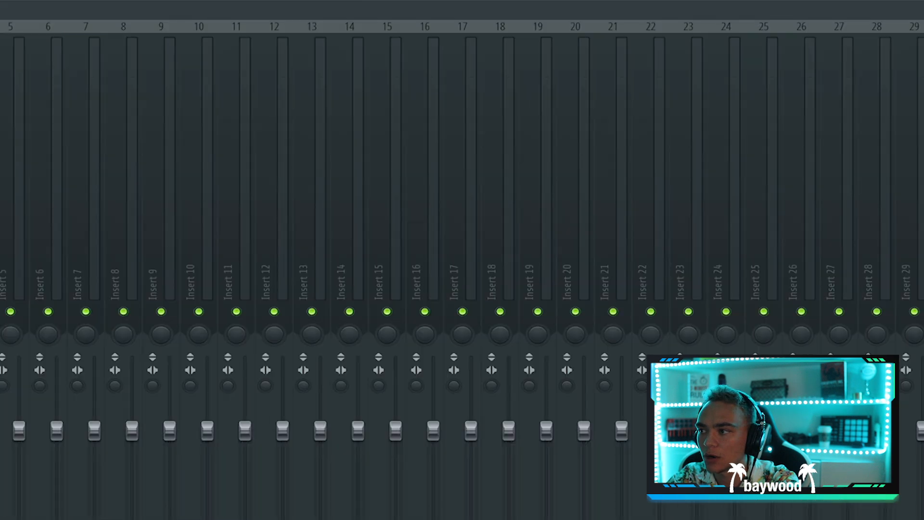
Step: Set the gain of Fruity Compressor on the dubs insert to 12.8 dB and close the plugin
left_click(875, 136)
scroll(531, 160, "up", 5)
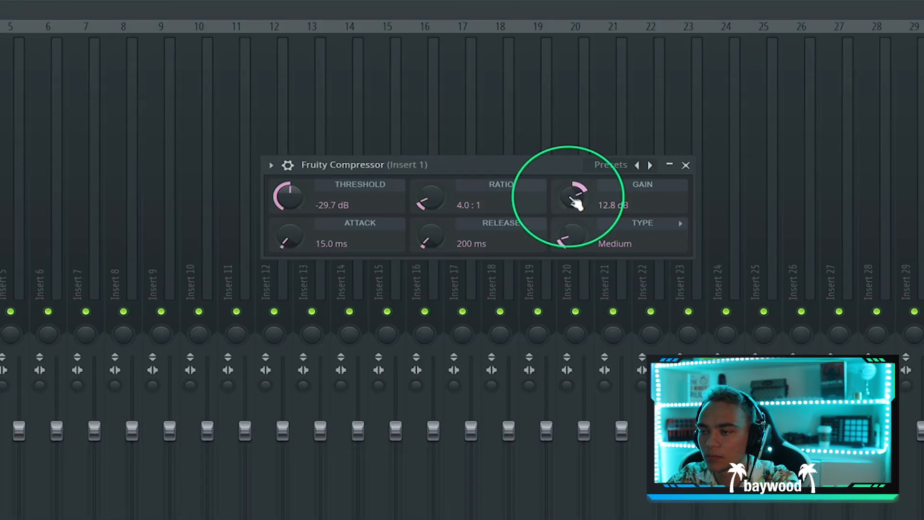
left_click(686, 165)
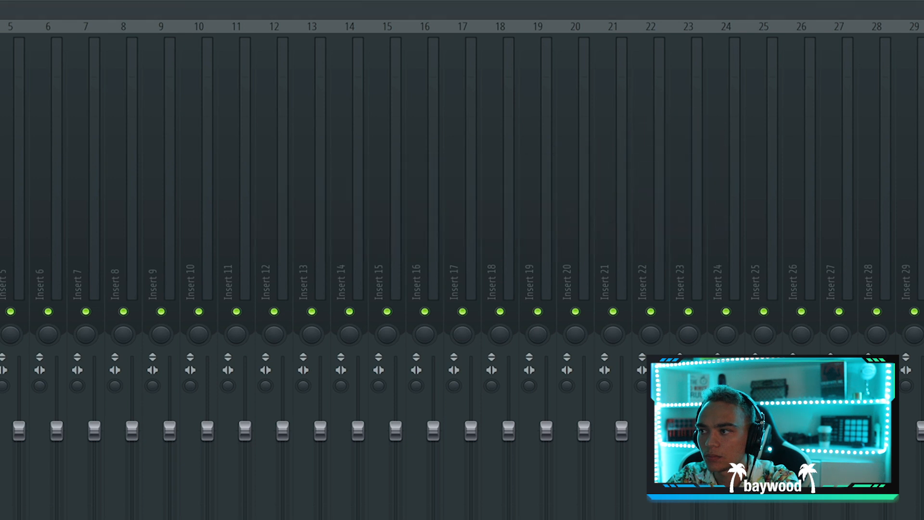
Step: Bring the high pass level of the Fruity Filter inside the dubs' delay Patcher to minimum during playback
left_click_drag(386, 262, 399, 289)
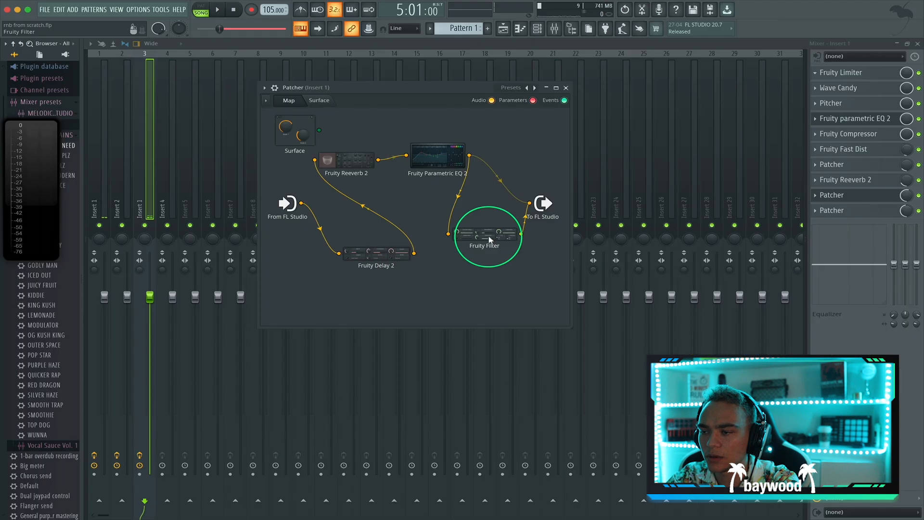
left_click(489, 236)
left_click(577, 234)
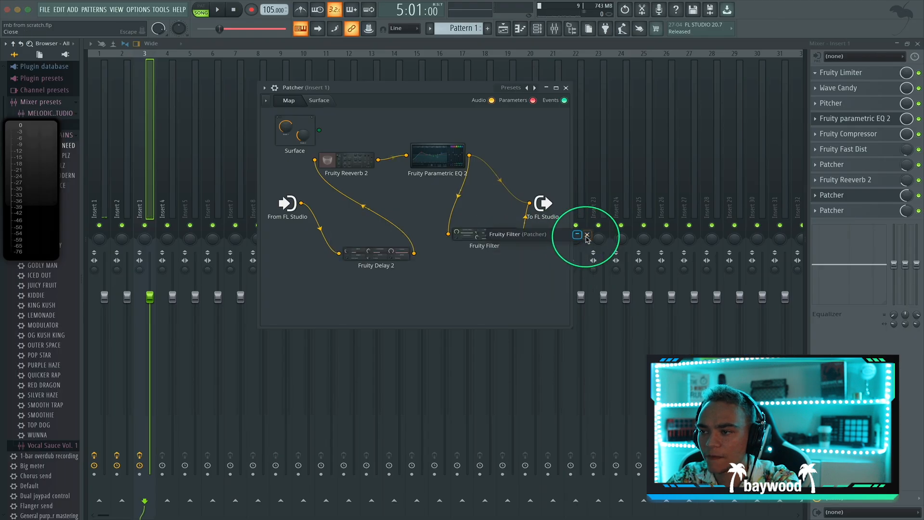
left_click(578, 235)
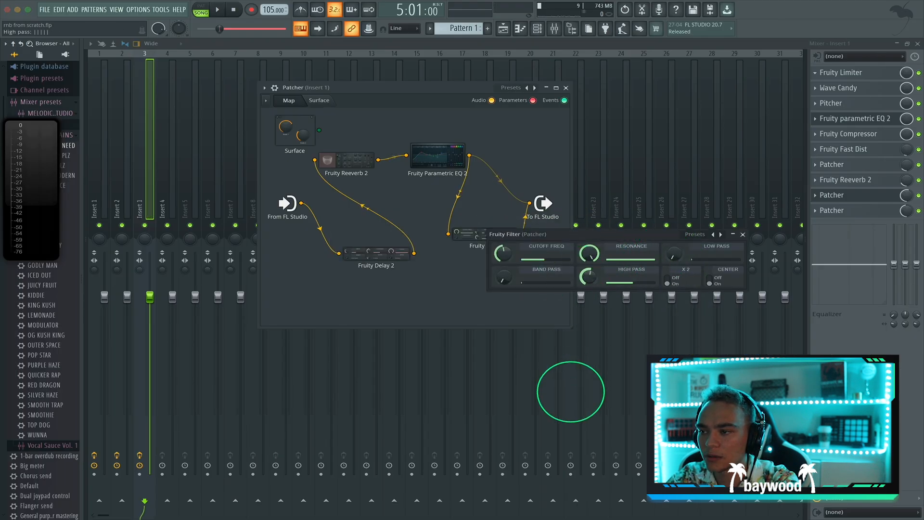
key("space")
left_click_drag(592, 237, 416, 234)
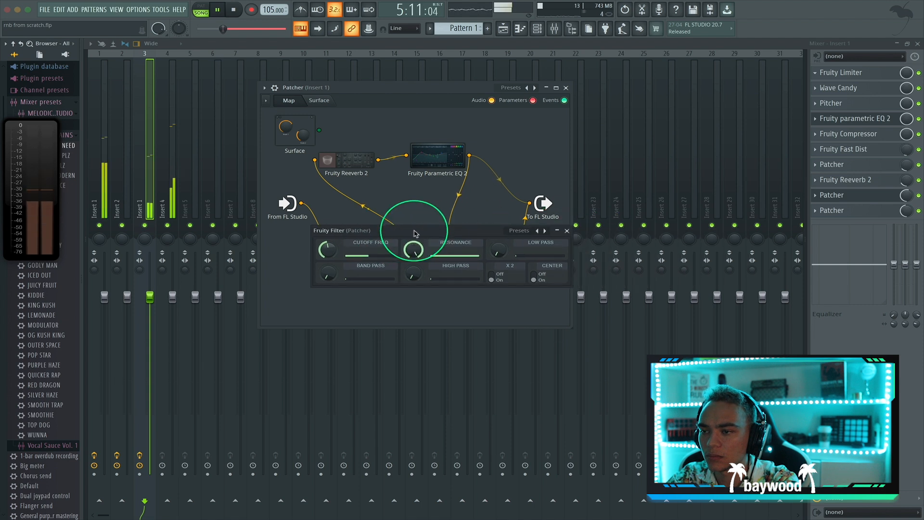
left_click(567, 230)
Step: Raise the low-pass band's cutoff to the top of the spectrum in the delay Patcher's Fruity Parametric EQ 2 and close the EQ
double_click(449, 160)
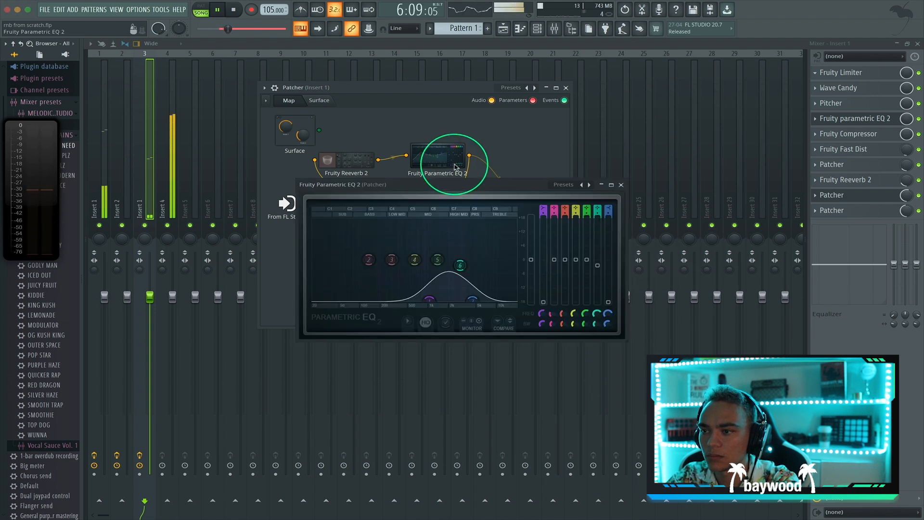
left_click_drag(473, 300, 515, 299)
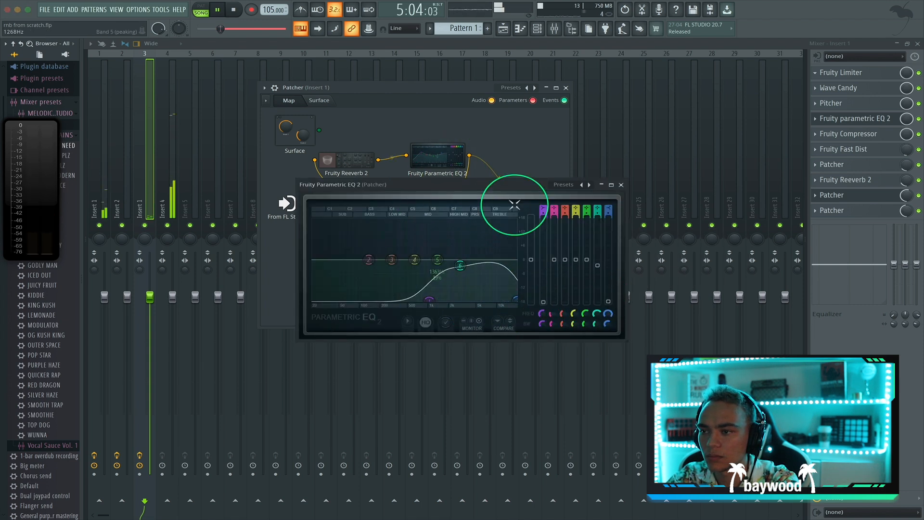
left_click(621, 185)
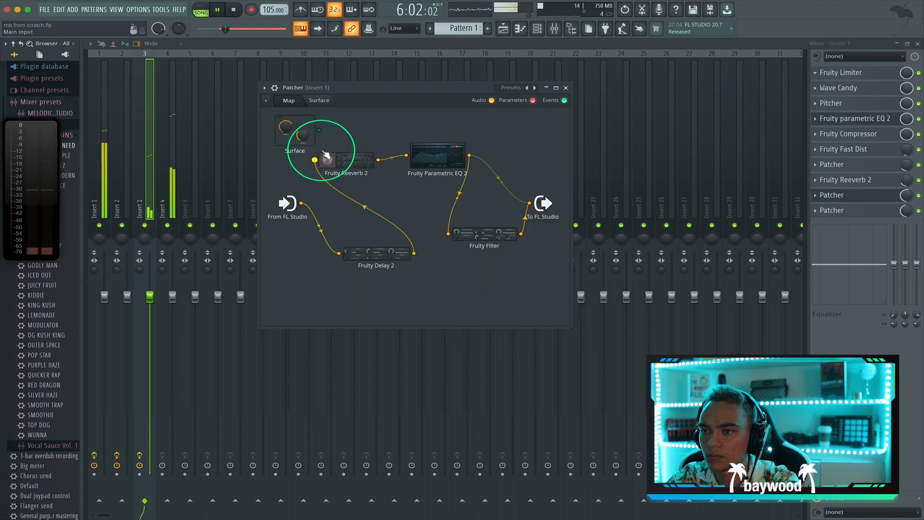
Step: Lower the dry volume of the Fruity Delay 2 inside the Patcher to about its midpoint, and close both the delay and the Patcher
double_click(359, 255)
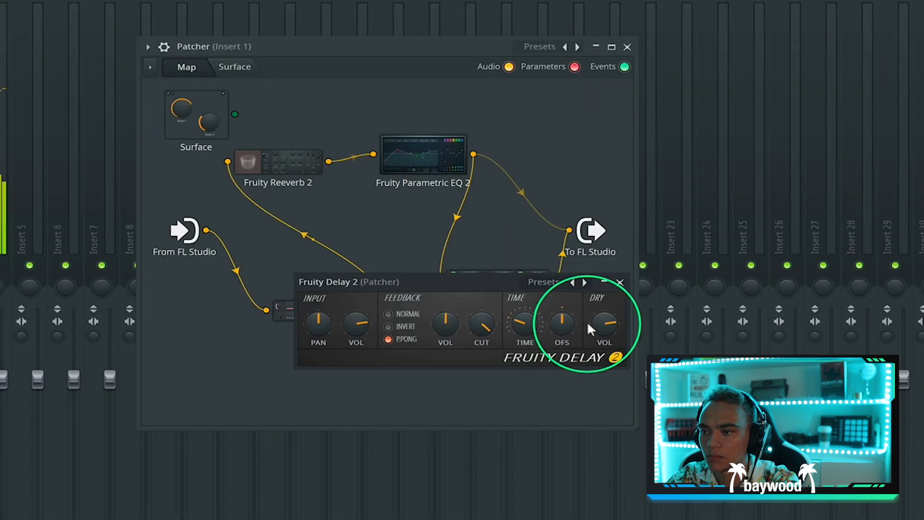
mouse_move(550, 264)
left_mouse_down()
mouse_move(552, 233)
mouse_move(550, 265)
left_mouse_up()
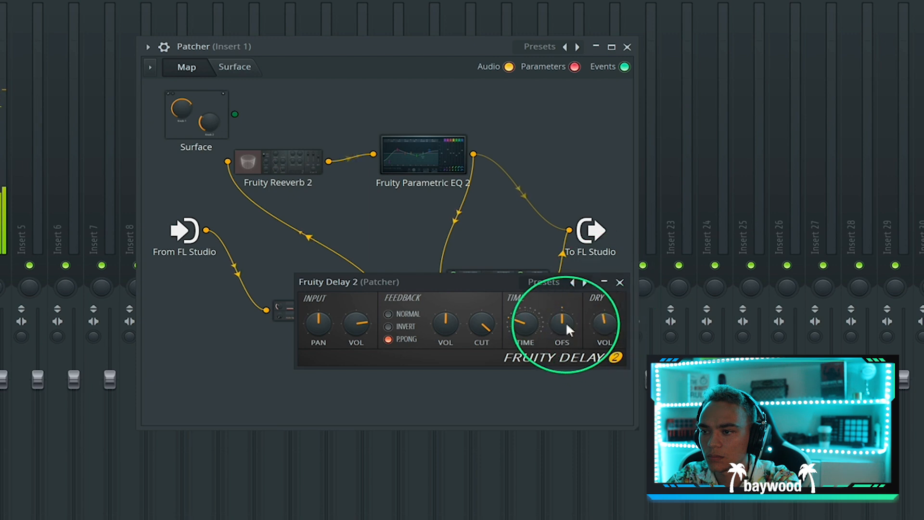
left_click(619, 282)
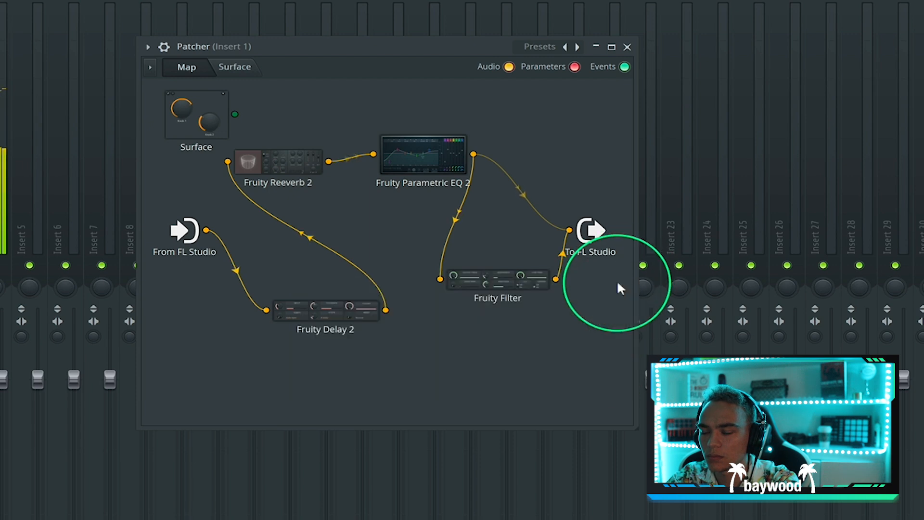
left_click(627, 47)
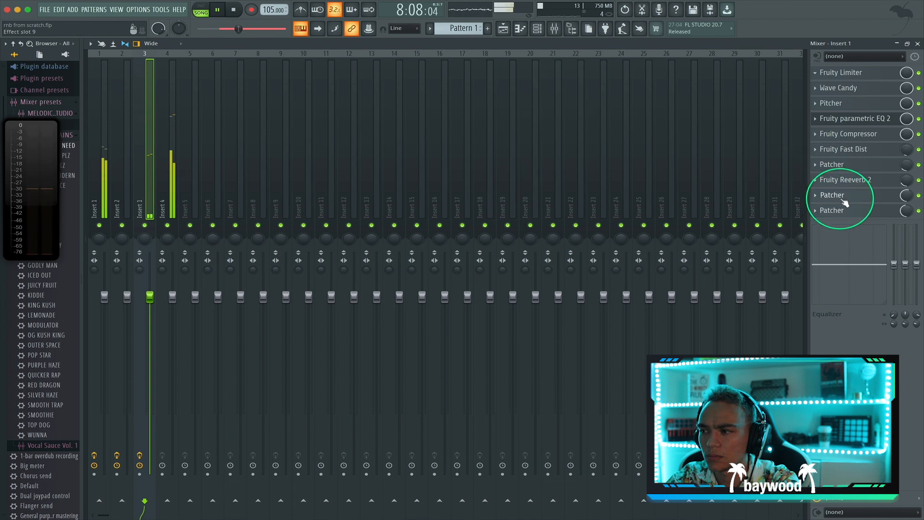
Step: Open the Fruity Reeverb 2 inside the last Patcher on the dubs insert and set its high cut to 0.5 kHz during playback
left_click(850, 214)
key("space")
double_click(336, 223)
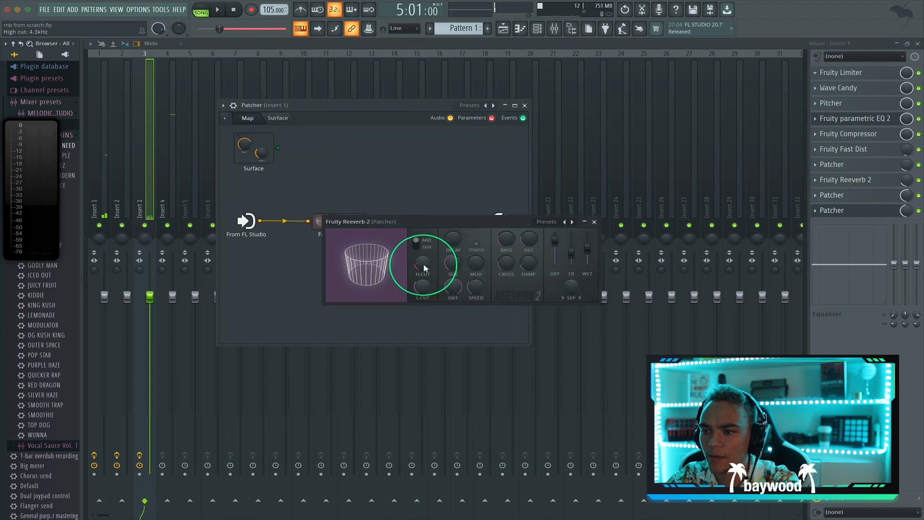
key("space")
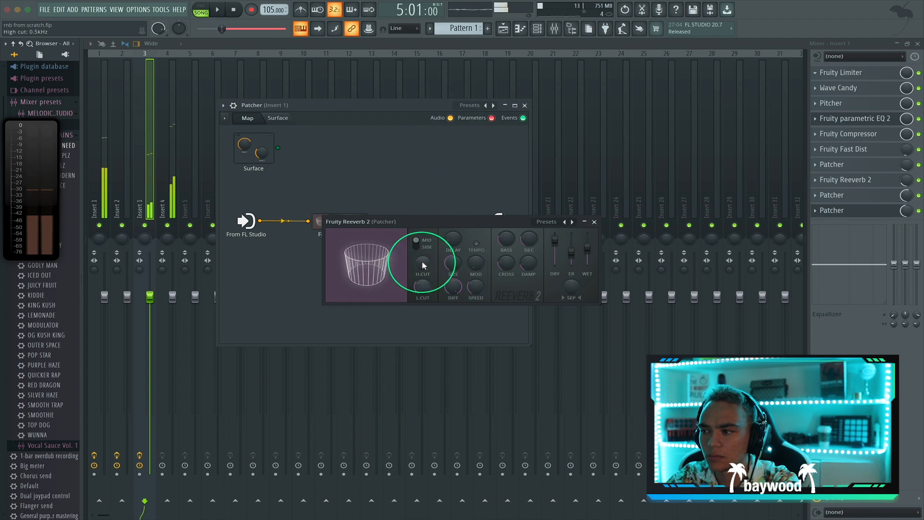
Step: Raise the mix level of the dubs insert's last Patcher slot and slightly lower the insert's volume fader
left_click(906, 214)
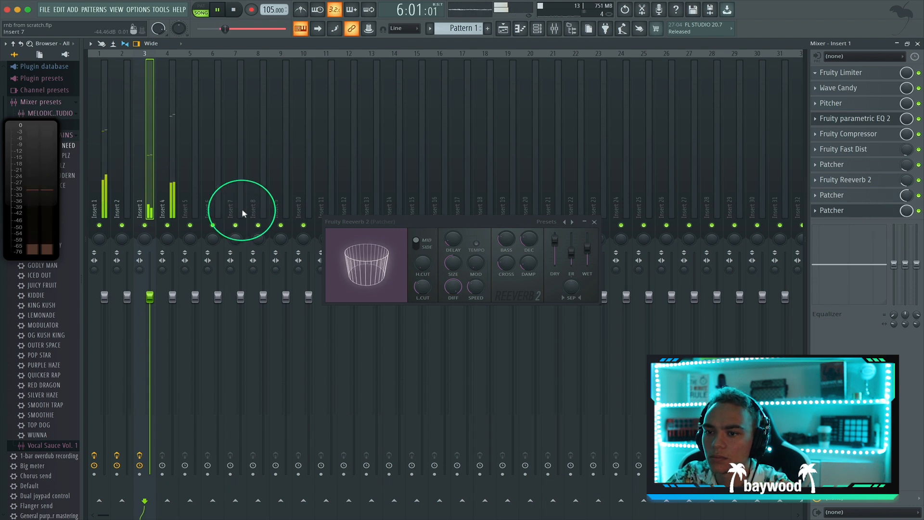
mouse_move(150, 299)
left_mouse_down()
mouse_move(149, 405)
mouse_move(150, 304)
left_mouse_up()
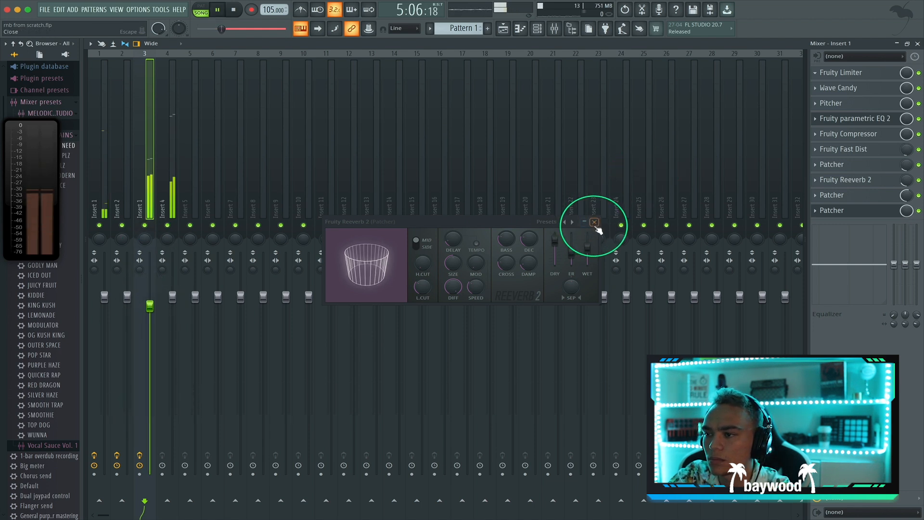
Step: Set the Fruity Reeverb 2's high cut to about 5.1 kHz and its wet level to 103%, and close the reverb
left_click_drag(587, 248, 586, 236)
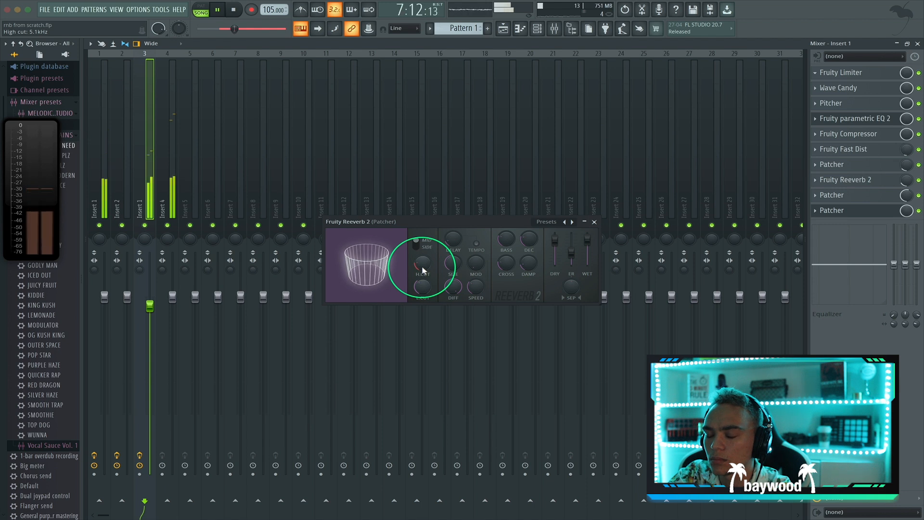
left_click_drag(587, 239, 587, 243)
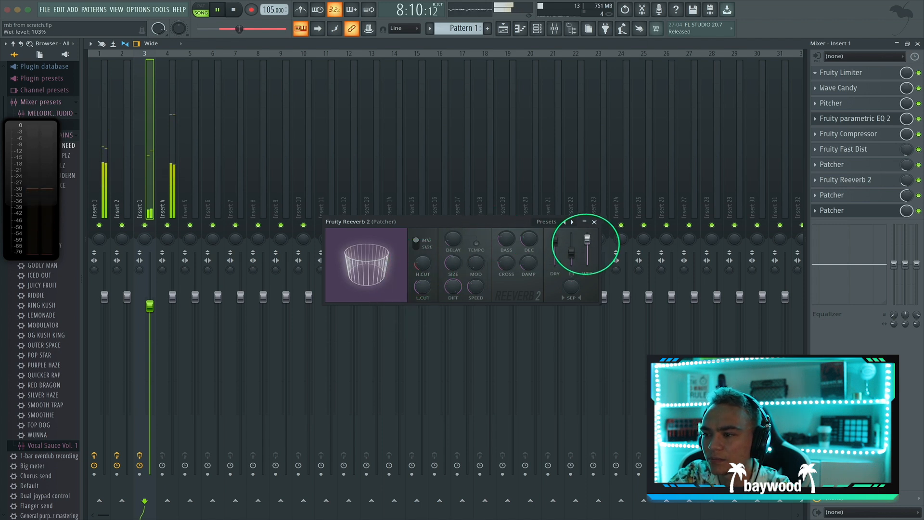
left_click(595, 222)
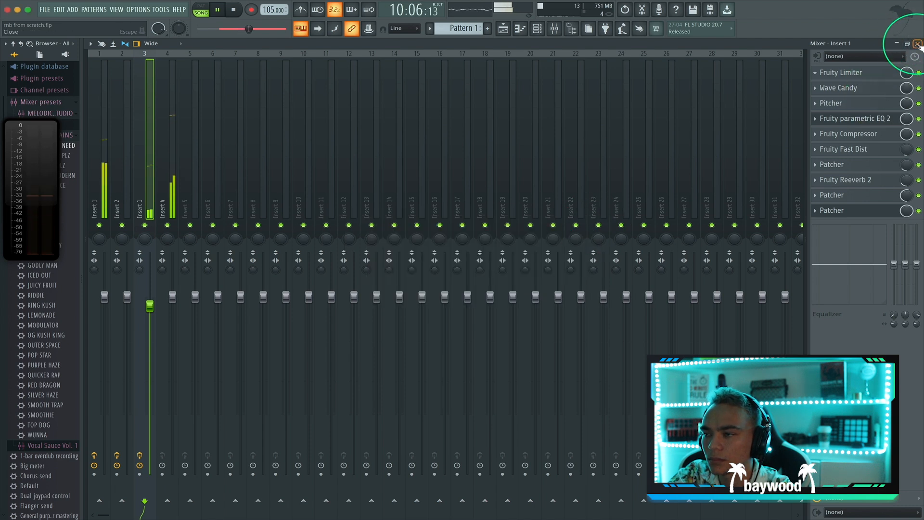
Step: Set the dubs insert's volume fader to 93% (-1.6 dB)
left_click_drag(149, 305, 149, 309)
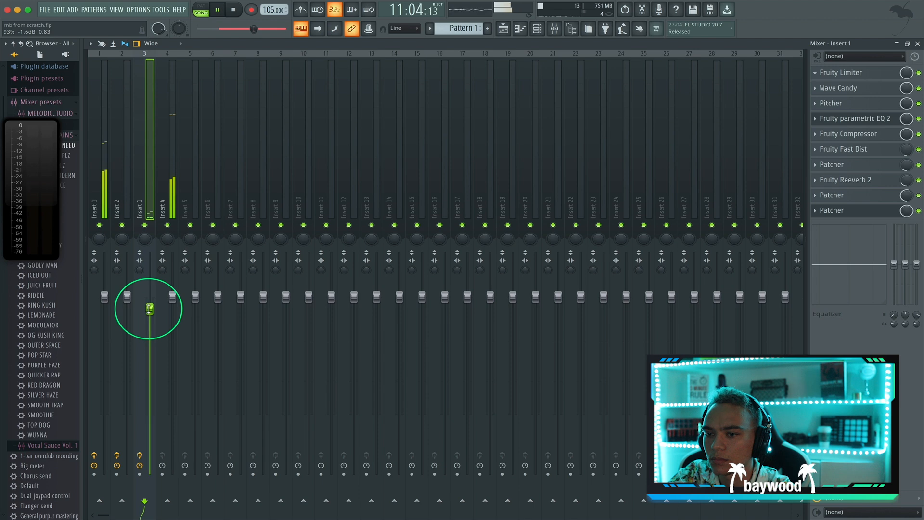
left_click(100, 184)
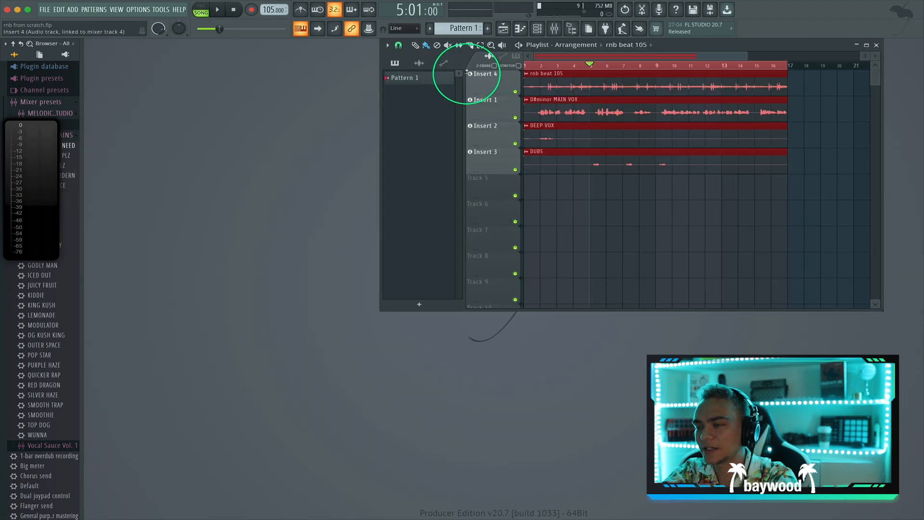
Step: Play the whole arrangement from bar 1 to audition the vocals together, and bring the mixer back up
left_click(526, 67)
key("space")
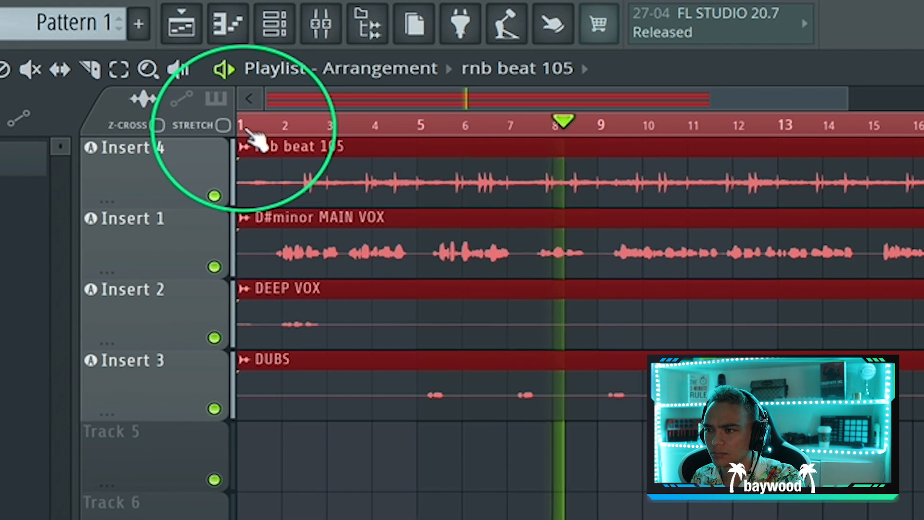
left_click(306, 40)
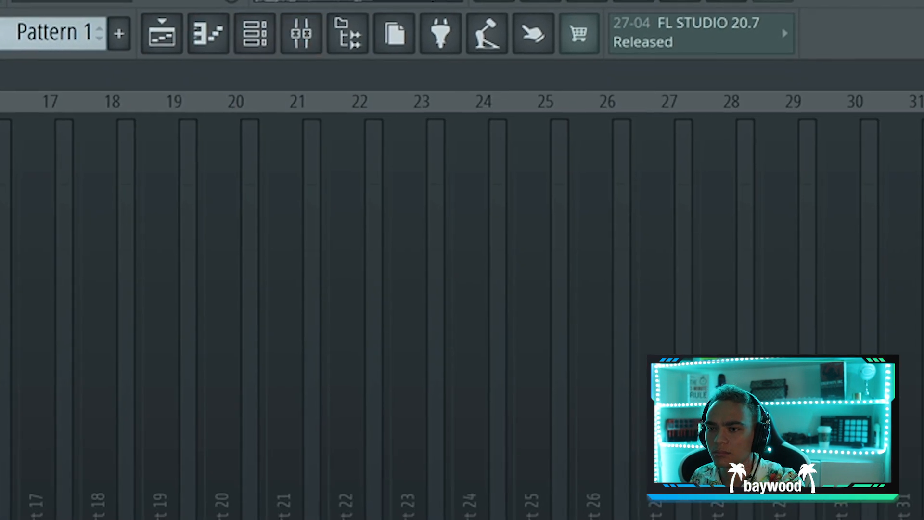